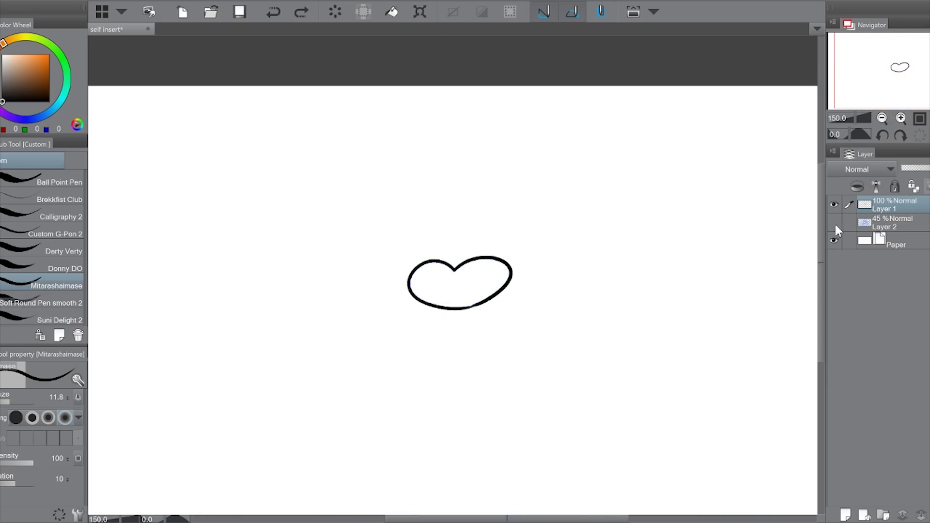
Ink the small nose arc and the mole above the mouth over the shown sketch, and add a new layer on top
key("ctrl+plus")
key("ctrl+plus")
key("ctrl+plus")
left_click_drag(448, 221, 477, 224)
key("ctrl+shift+n")
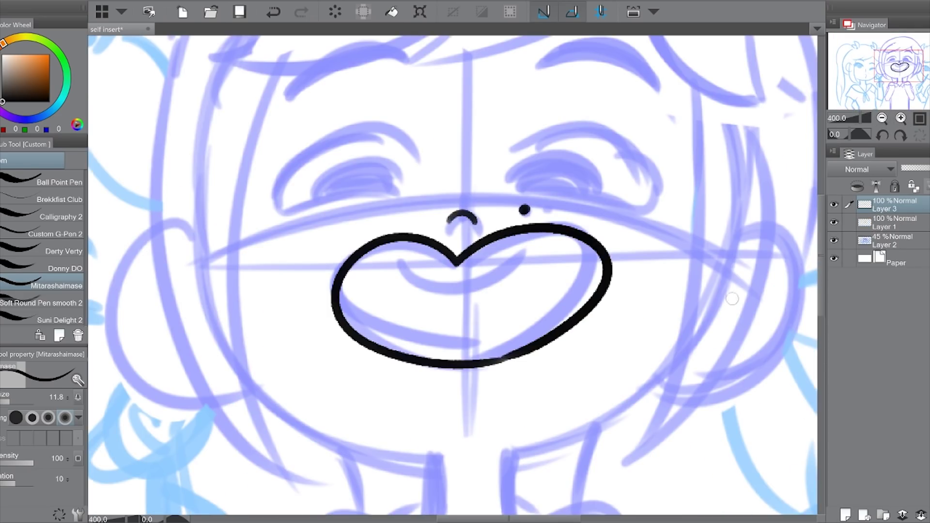
Ink the upper lid arc and lower lid line of the smiling eye on the right of the face
left_click_drag(506, 150, 644, 204)
left_click(883, 136)
left_click_drag(489, 183, 630, 156)
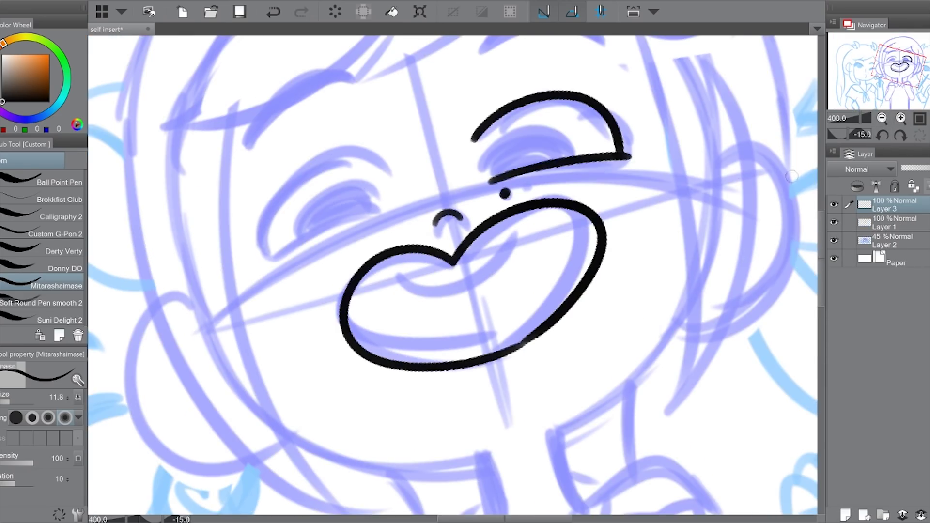
Add lash strokes and a pointed flick at the outer corner of the right eye
left_click_drag(519, 99, 646, 152)
key("ctrl+z")
left_click(883, 136)
left_click(883, 136)
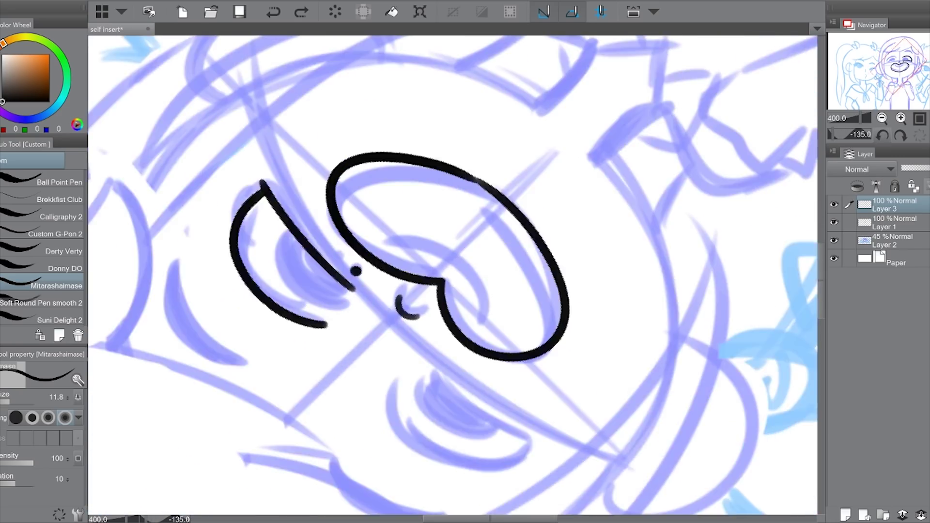
left_click(883, 136)
left_click(901, 136)
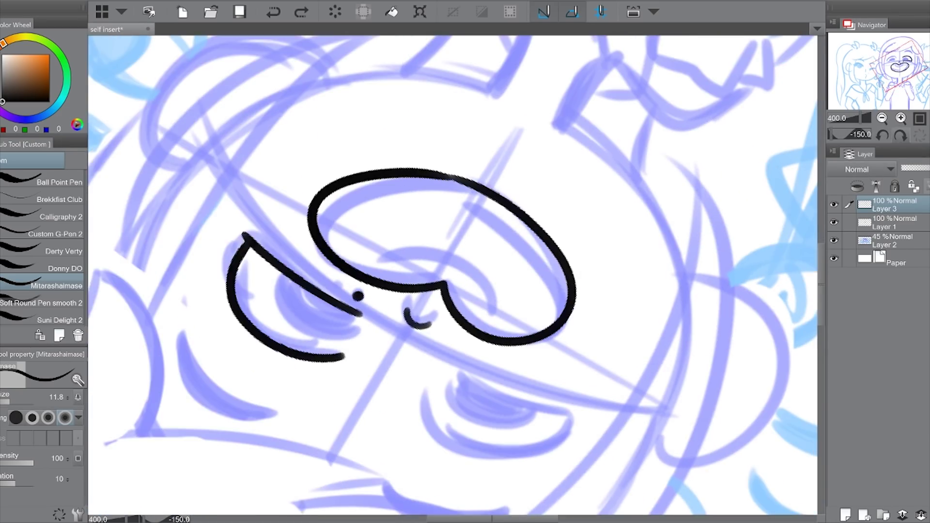
left_click(920, 136)
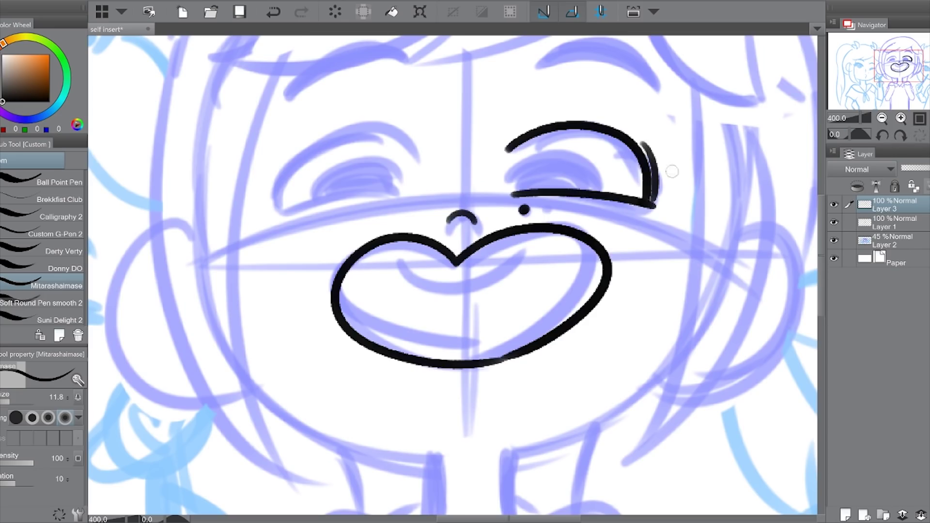
scroll(895, 119, "down", 5)
scroll(894, 118, "up", 5)
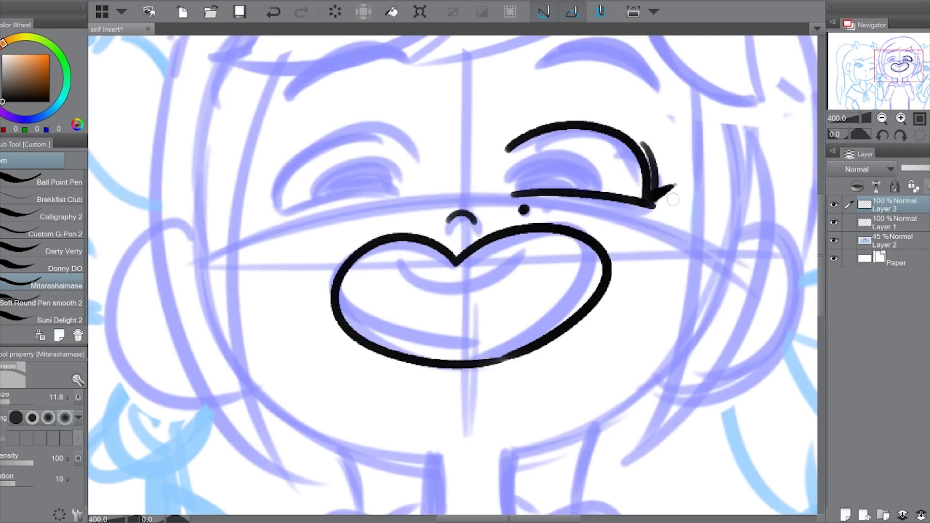
Ink the matching smiling eye on the left of the face, with its lids and outer lashes, using the mirrored canvas view
key("h")
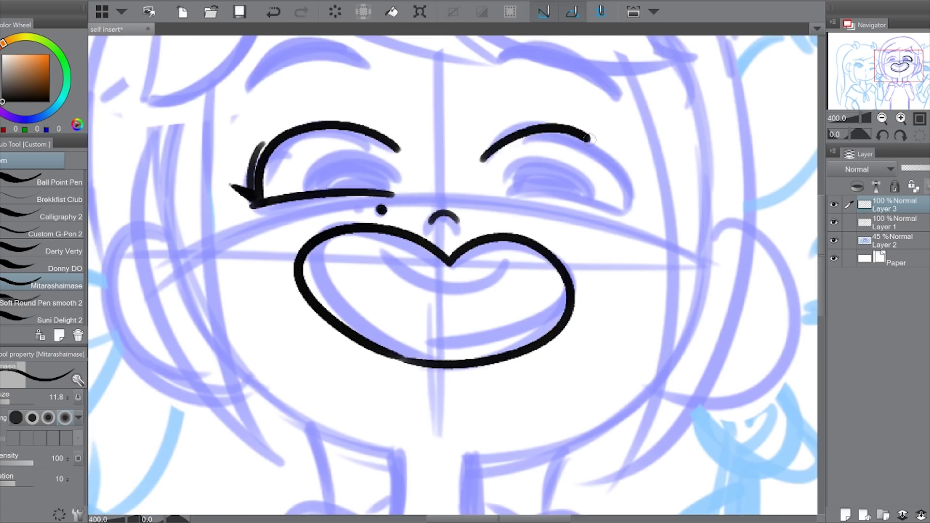
left_click_drag(480, 152, 632, 211)
key("ctrl+z")
left_click_drag(499, 140, 630, 202)
key("minus")
key("ctrl+z")
left_click_drag(605, 156, 460, 185)
key("h")
key("asciicircum")
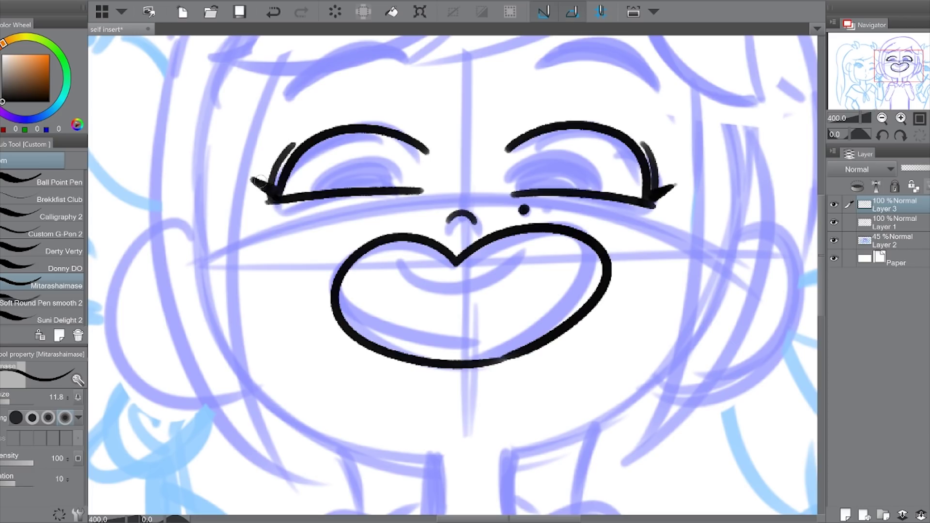
Ink the main sweep of the fringe across the forehead with its pointed notch
mouse_move(865, 118)
left_mouse_down()
mouse_move(838, 118)
mouse_move(871, 114)
left_mouse_up()
left_click_drag(611, 370, 625, 514)
mouse_move(659, 159)
left_mouse_down()
mouse_move(487, 226)
mouse_move(468, 205)
left_mouse_up()
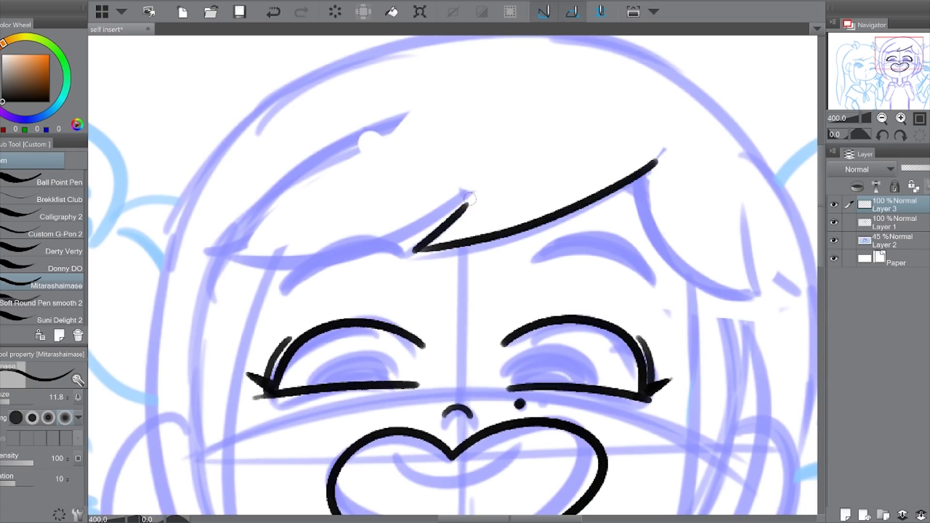
Ink the curved tuft at the right end of the fringe and continue the fringe to its left tip
mouse_move(638, 175)
left_mouse_down()
mouse_move(755, 295)
mouse_move(729, 189)
left_mouse_up()
key("ctrl+z")
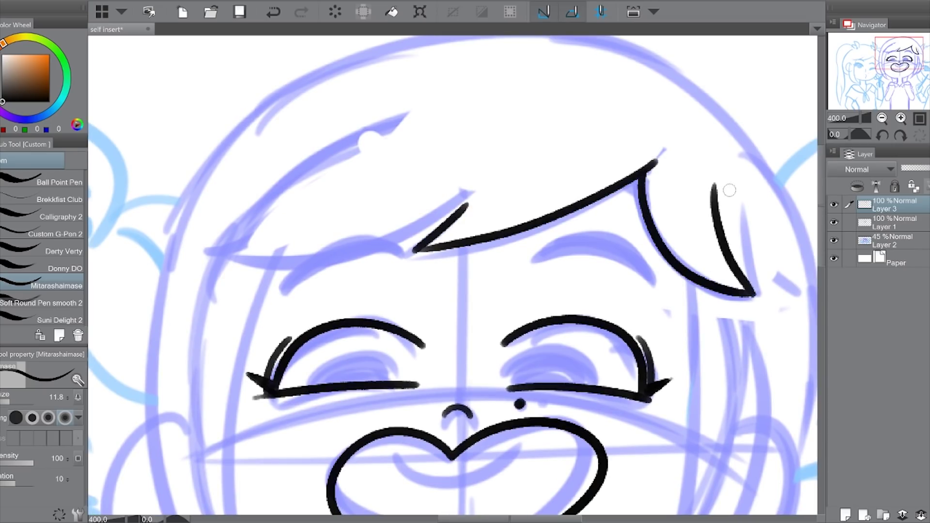
key("ctrl+z")
left_click_drag(756, 294, 721, 223)
mouse_move(467, 203)
left_mouse_down()
mouse_move(195, 247)
mouse_move(346, 148)
left_mouse_up()
Ink the long hair lock framing the left side of the face, with both edges meeting in a point
mouse_move(269, 269)
left_mouse_down()
mouse_move(318, 109)
mouse_move(366, 60)
mouse_move(412, 444)
left_mouse_up()
key("ctrl+z")
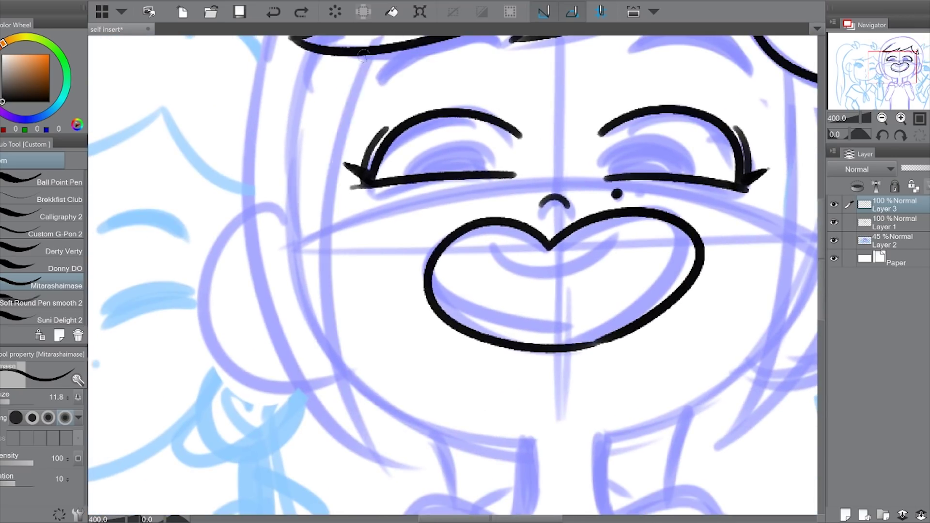
left_click_drag(367, 56, 419, 463)
left_click_drag(258, 82, 418, 463)
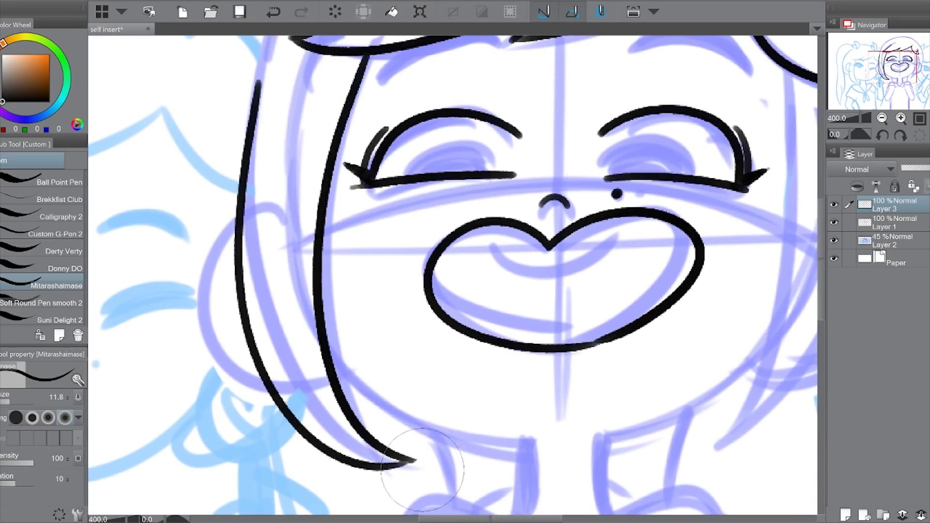
Ink the rounded outer hair lock on the left side of the head
scroll(435, 446, "down", 3)
scroll(426, 436, "up", 3)
mouse_move(404, 108)
left_mouse_down()
mouse_move(357, 218)
mouse_move(388, 378)
left_mouse_up()
key("ctrl+z")
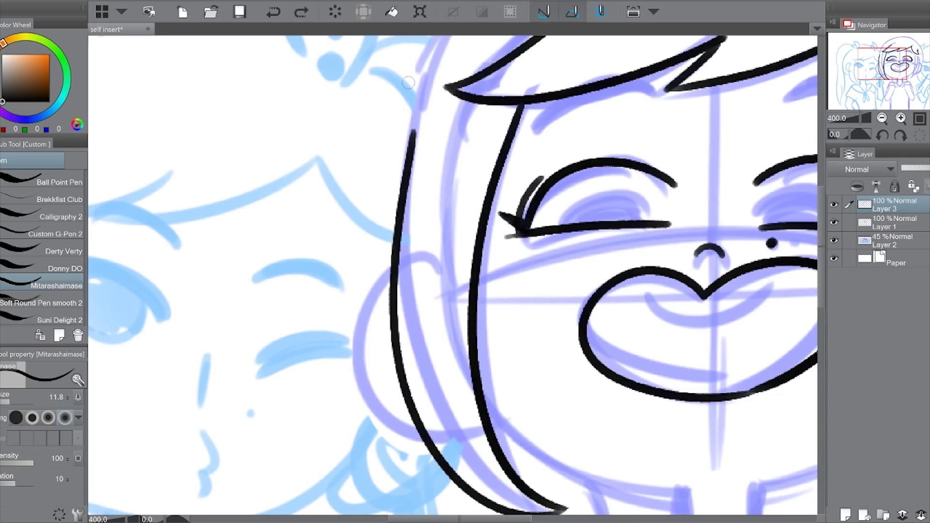
mouse_move(412, 75)
left_mouse_down()
mouse_move(388, 377)
mouse_move(400, 395)
left_mouse_up()
key("ctrl+z")
scroll(395, 368, "down", 3)
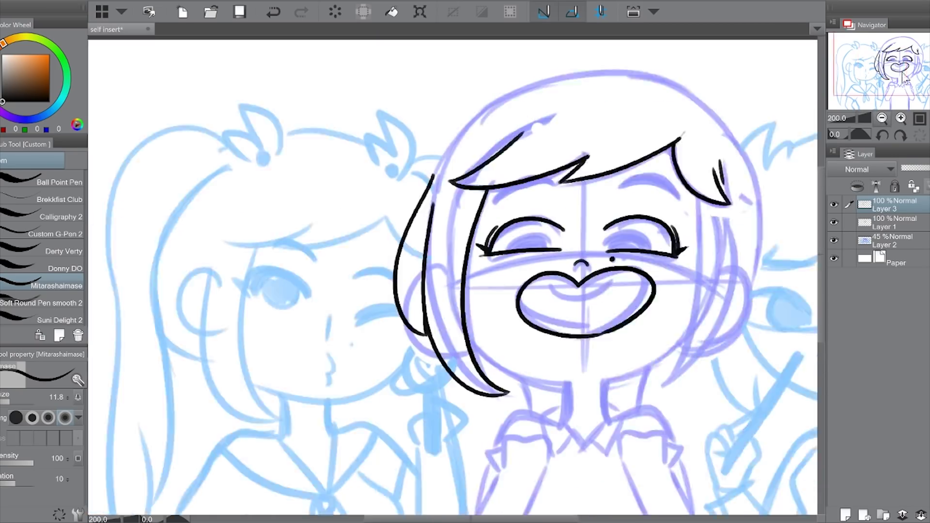
Ink the pointed face-framing hair lock on the right side of the face, using the mirrored canvas view
left_click(901, 118)
left_click(901, 118)
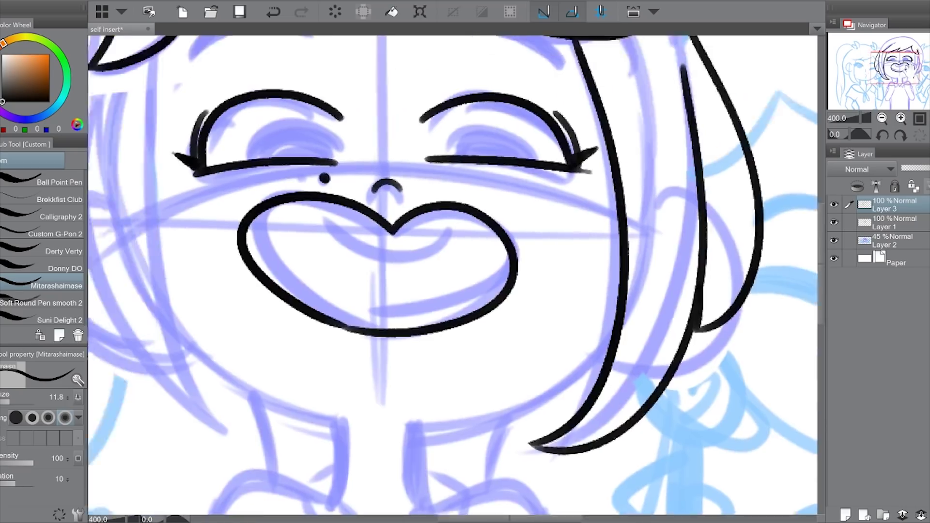
left_click(901, 117)
left_click_drag(293, 66, 358, 455)
left_click_drag(228, 117, 363, 452)
key("ctrl+z")
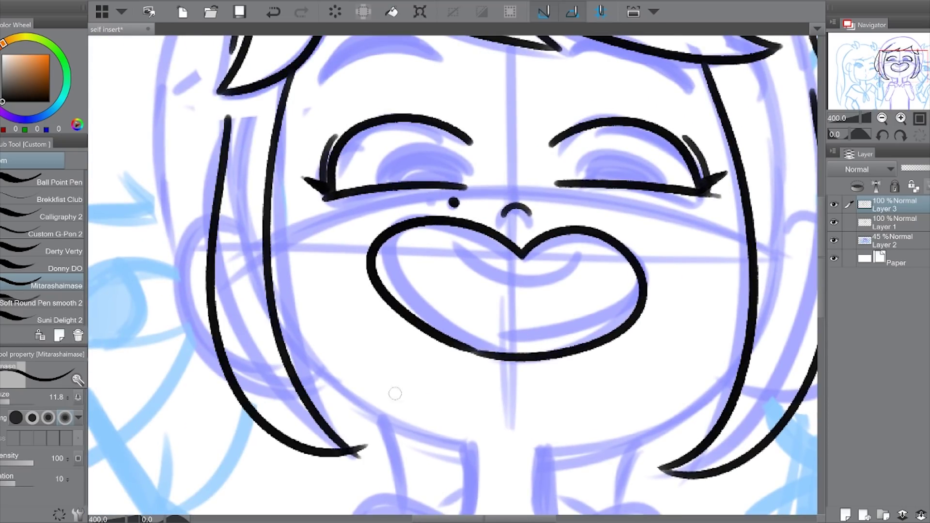
Ink the rounded outer hair lock on the right side of the head, redrawing it to balance the left one
left_click_drag(196, 82, 205, 360)
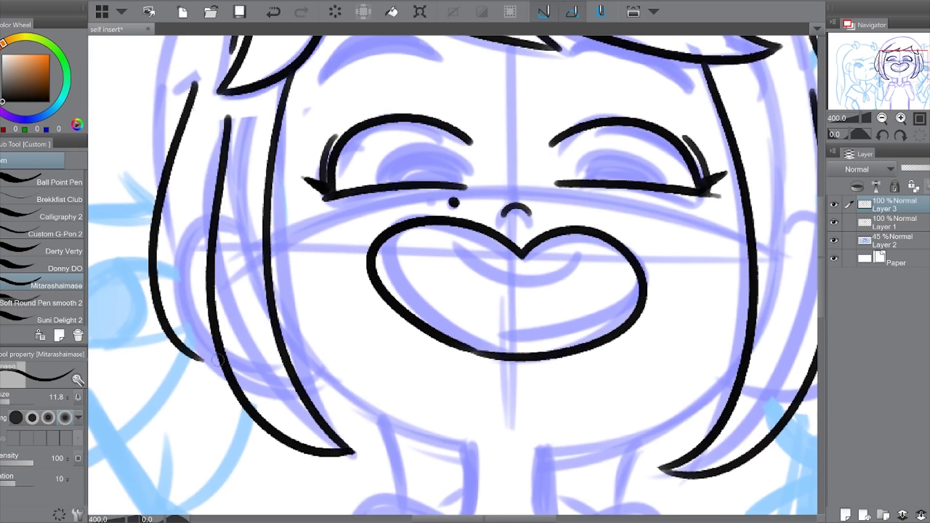
key("ctrl+z")
scroll(453, 277, "down", 3)
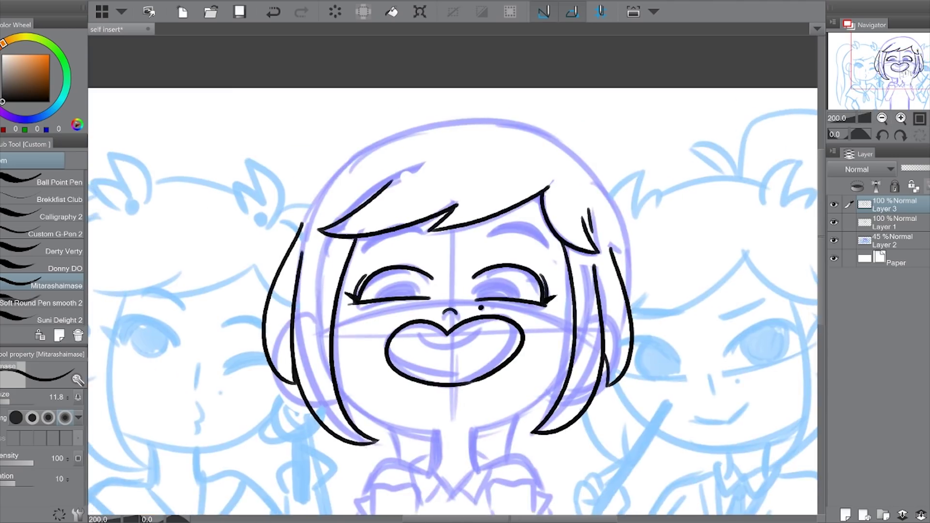
scroll(533, 243, "up", 3)
key("ctrl+z")
left_click_drag(621, 58, 612, 373)
scroll(456, 276, "down", 3)
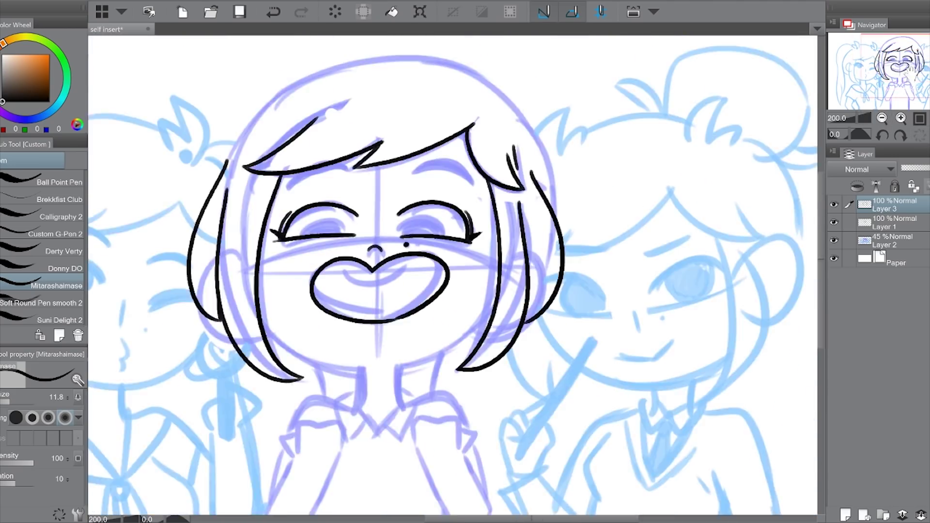
scroll(455, 276, "up", 3)
scroll(456, 276, "down", 2)
Add a new layer and ink the jawline curve between the two hair locks, cleaning up its ends
key("ctrl+shift+n")
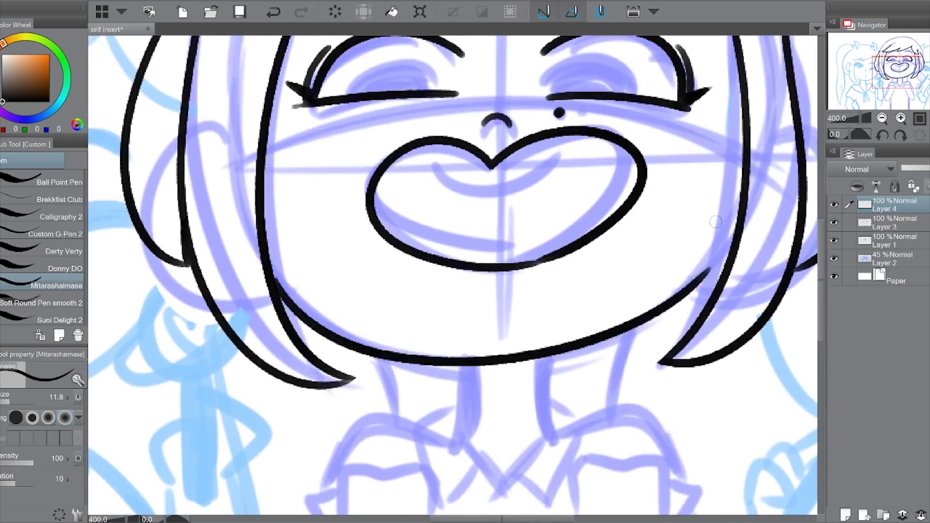
left_click(882, 119)
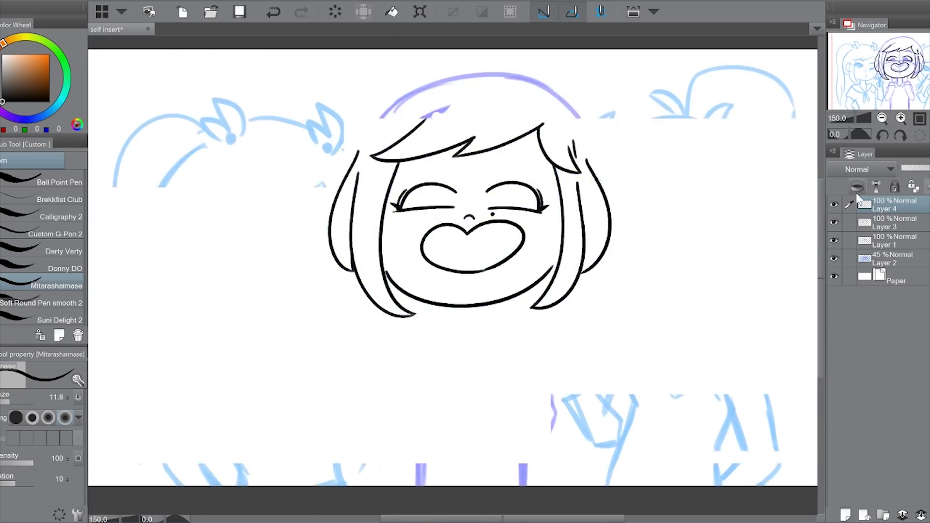
scroll(454, 278, "up", 3)
key("ctrl+z")
left_click_drag(280, 277, 758, 215)
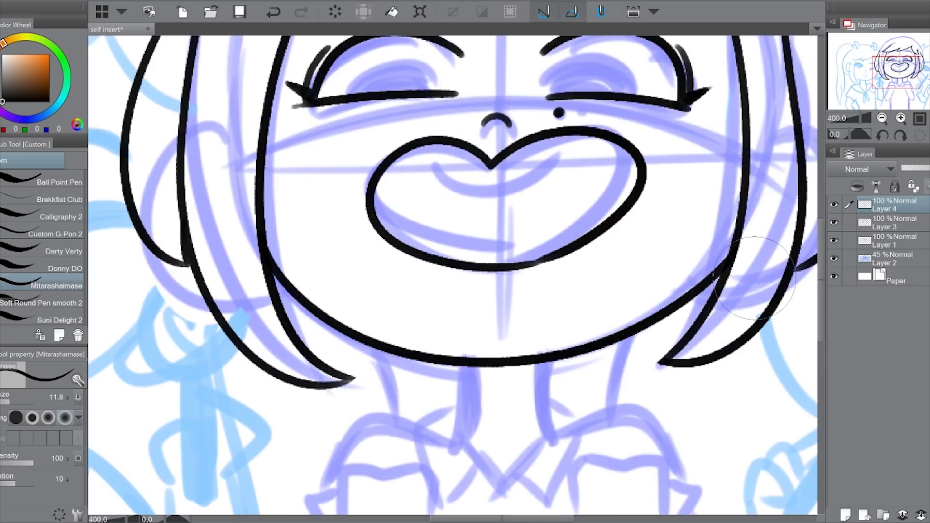
left_click_drag(755, 278, 809, 100)
Ink the two neck lines with the chin line open between them, and merge the layer down into Layer 3
left_click_drag(514, 186, 511, 257)
left_click_drag(606, 183, 603, 257)
mouse_move(575, 183)
left_mouse_down()
mouse_move(559, 205)
mouse_move(537, 175)
mouse_move(517, 183)
left_mouse_up()
left_click_drag(587, 183, 606, 183)
key("ctrl+minus")
key("ctrl+minus")
key("ctrl+minus")
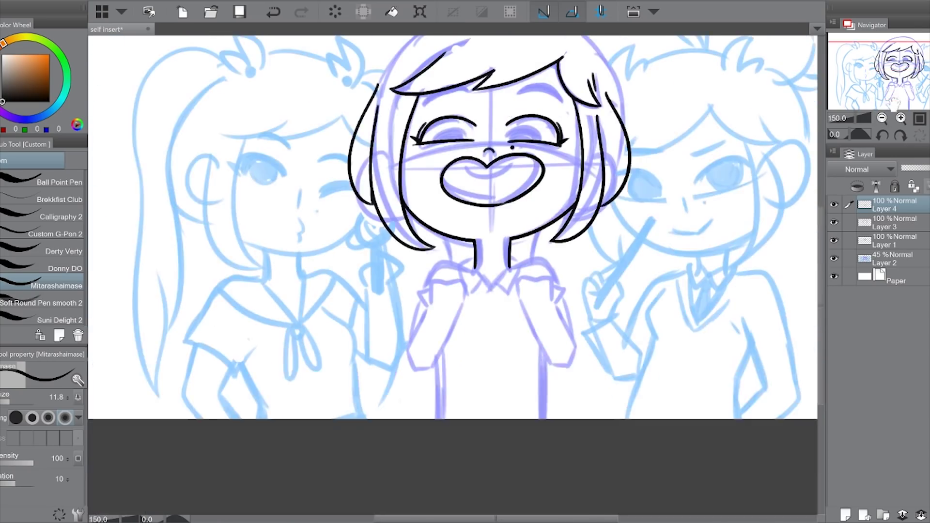
scroll(465, 242, "up", 1)
key("ctrl+e")
Ink the hair edges behind the neck and the V-shaped neckline at its base
left_click(901, 119)
left_click(901, 119)
left_click(902, 119)
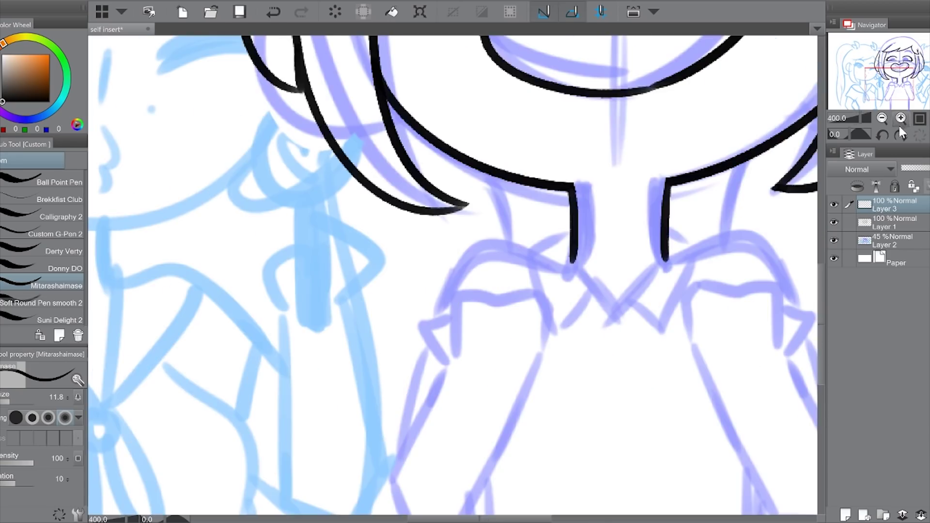
left_click_drag(574, 250, 477, 198)
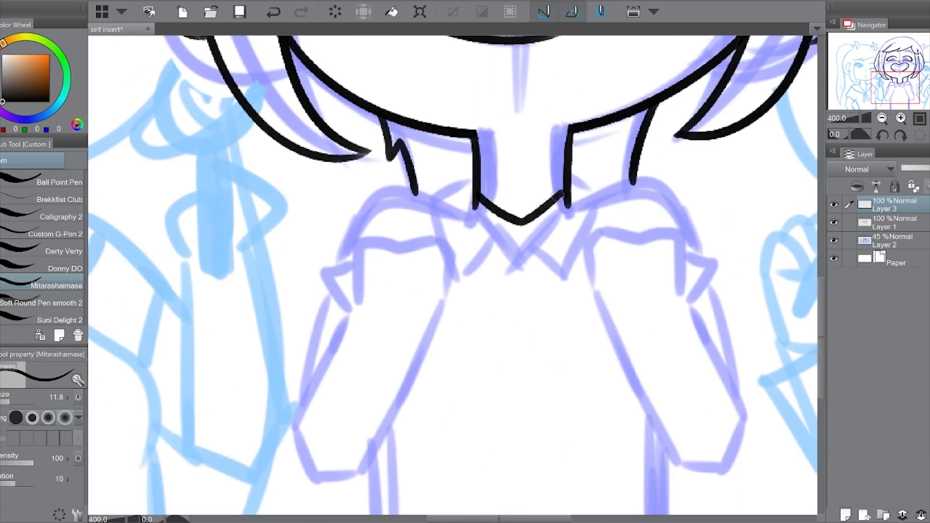
Ink the two pointed collar flaps and a second line under the neckline, cleaning up the overlapping neck lines
mouse_move(537, 219)
left_mouse_down()
mouse_move(583, 245)
mouse_move(609, 196)
left_mouse_up()
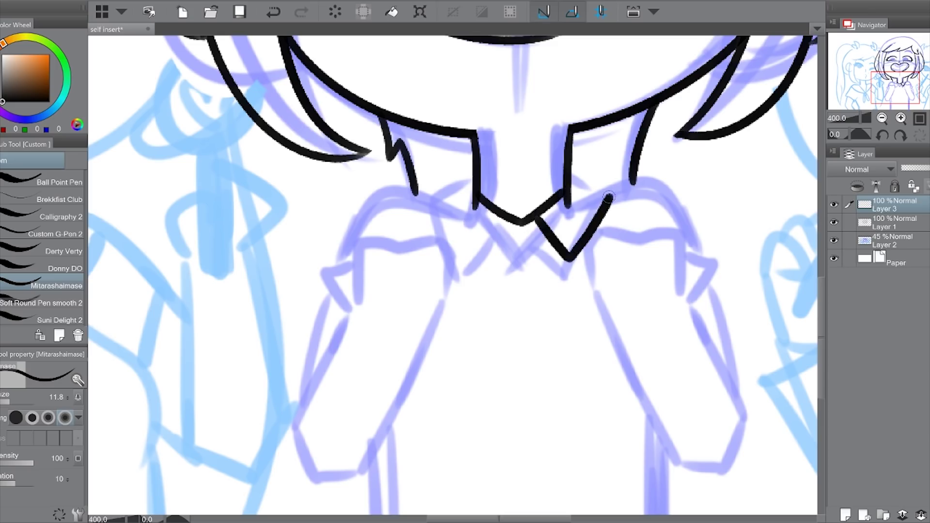
left_click_drag(435, 200, 467, 258)
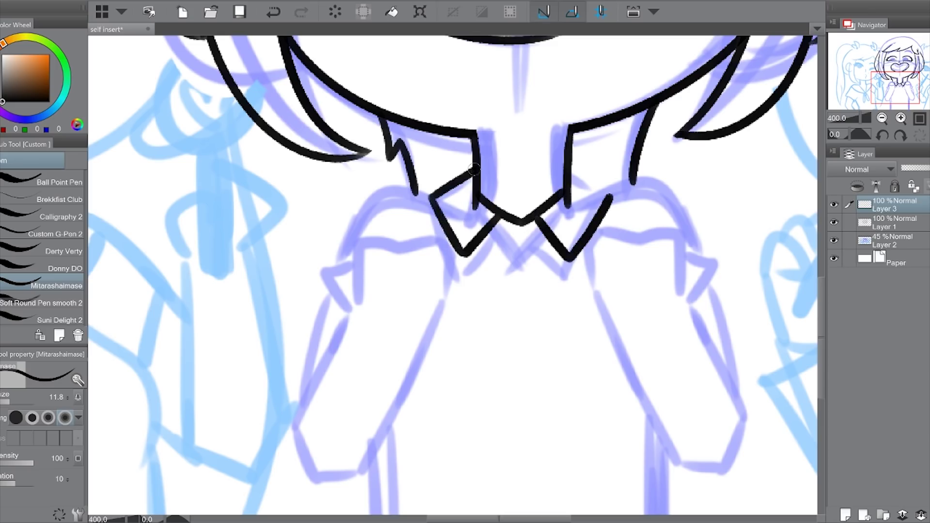
key("alt+bracketleft")
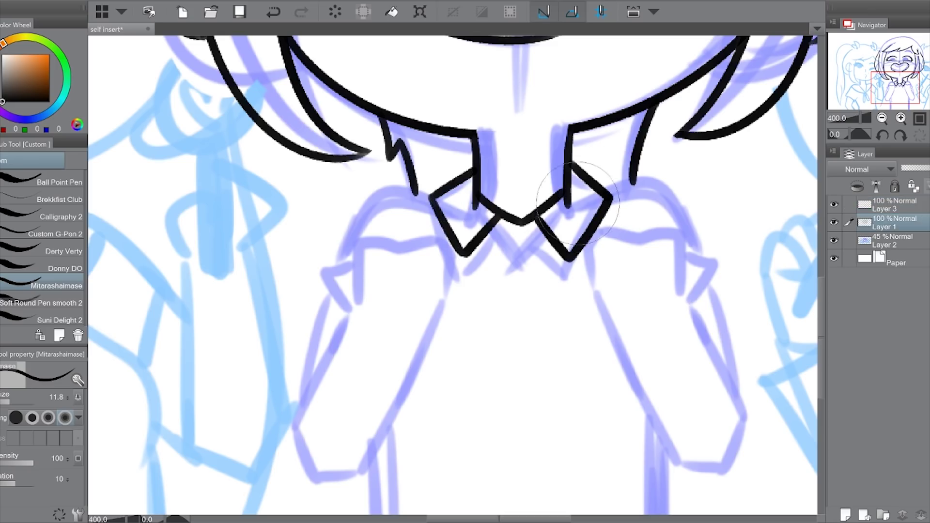
key("alt+bracketright")
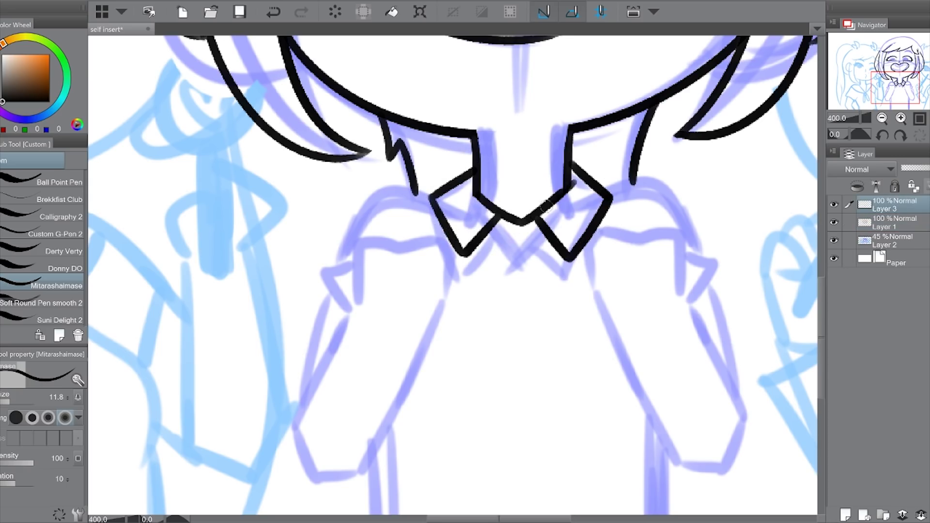
key("ctrl+e")
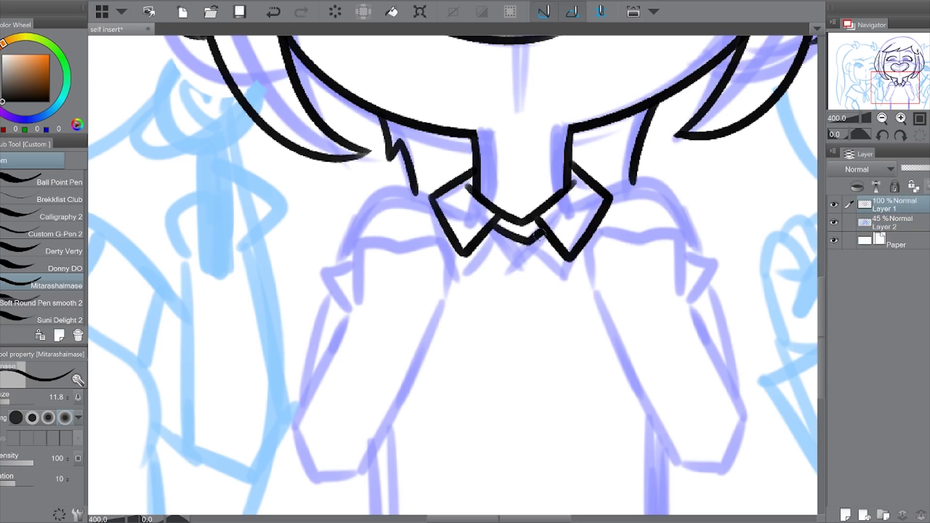
key("ctrl+z")
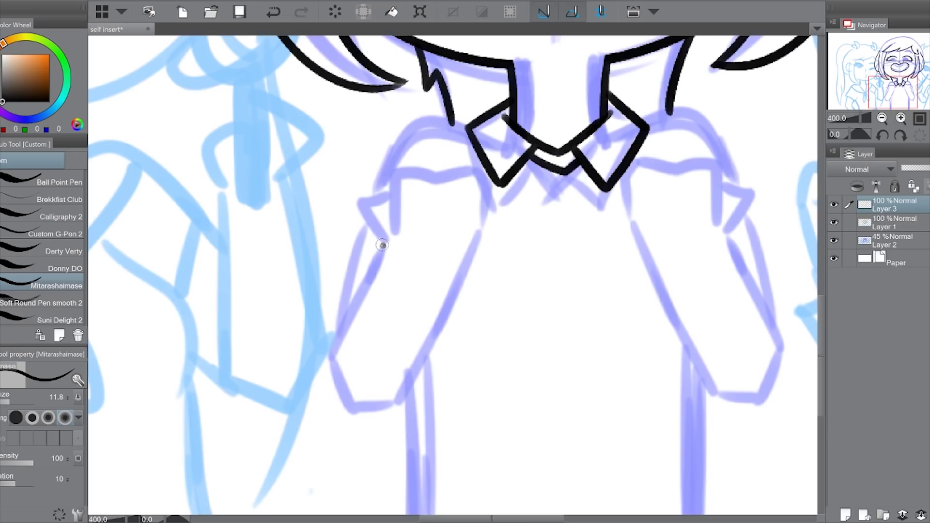
Ink the raised arm on the left of the torso with its wavy top edge, sleeve ruffle and shoulder curve
mouse_move(479, 181)
left_mouse_down()
mouse_move(473, 252)
mouse_move(390, 395)
left_mouse_up()
key("ctrl+z")
left_click_drag(471, 262, 388, 391)
left_click_drag(386, 245, 336, 396)
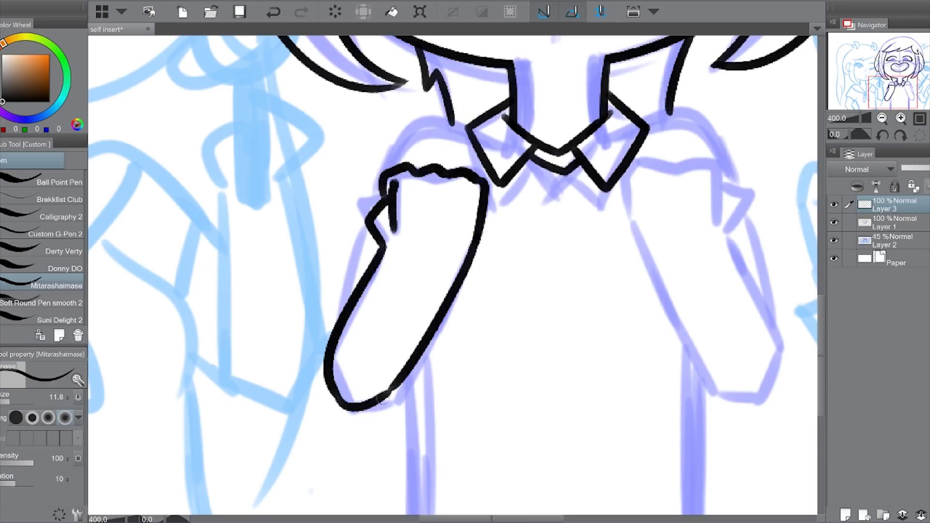
mouse_move(439, 123)
left_mouse_down()
mouse_move(385, 167)
mouse_move(350, 250)
left_mouse_up()
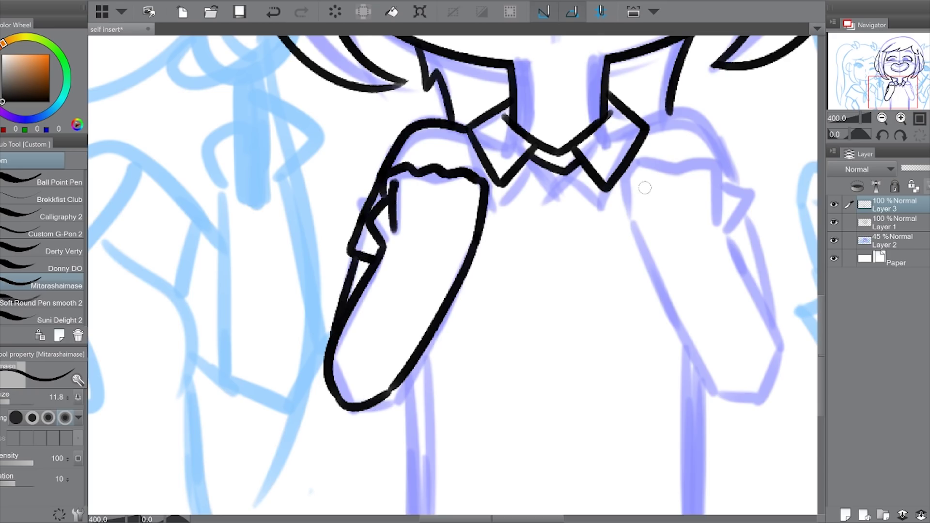
Ink the straight side line of the torso below the raised arm on the left, down to the canvas edge
scroll(886, 126, "down", 5)
scroll(886, 126, "up", 2)
scroll(887, 126, "down", 3)
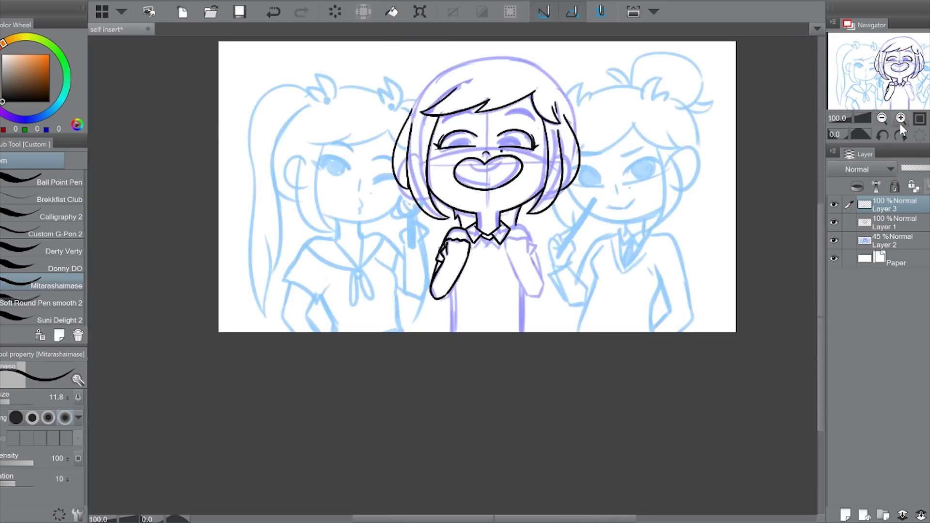
scroll(465, 293, "up", 4)
left_click_drag(415, 286, 422, 446)
key("ctrl+z")
key("ctrl+y")
key("ctrl+z")
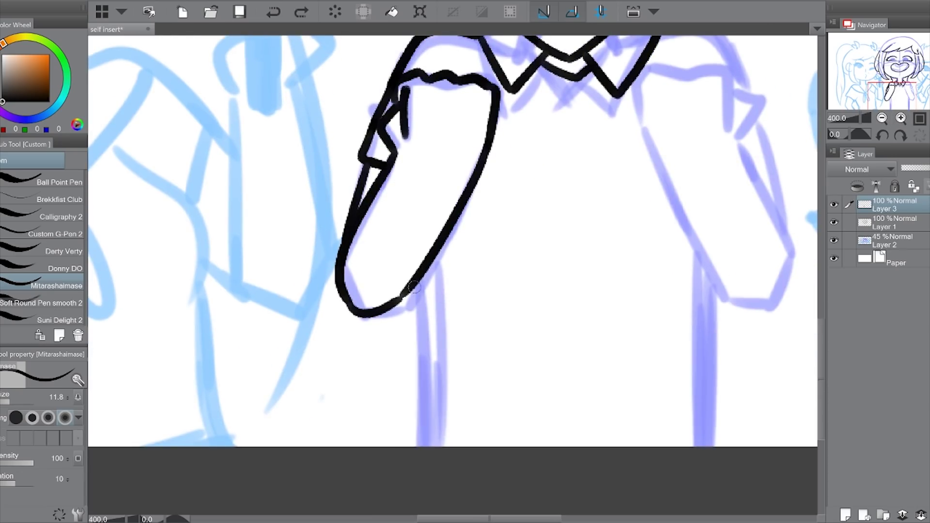
key("ctrl+y")
key("ctrl+z")
key("ctrl+y")
Ink the raised arm on the right of the torso with its wavy top edge, rounded elbow and inner sleeve folds
scroll(414, 285, "up", 3)
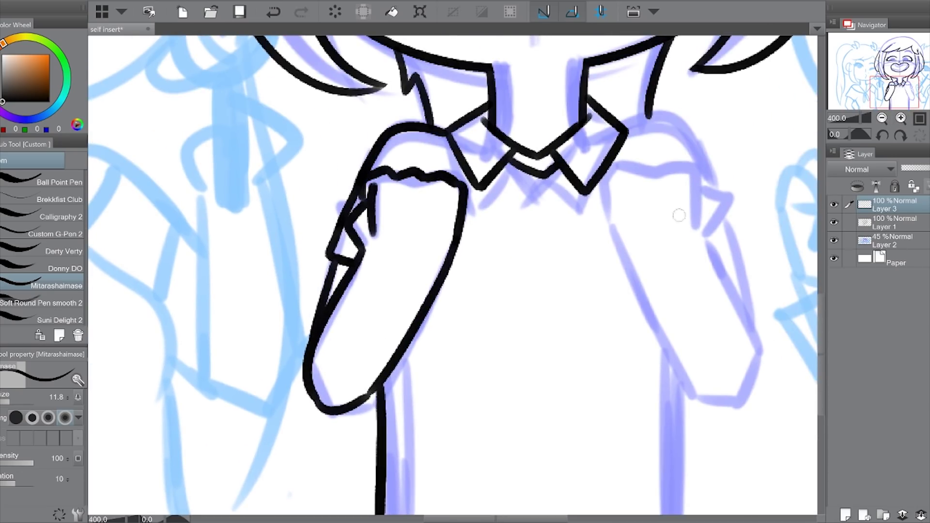
mouse_move(670, 169)
left_mouse_down()
mouse_move(608, 221)
mouse_move(608, 237)
mouse_move(695, 393)
mouse_move(751, 391)
mouse_move(690, 385)
mouse_move(756, 383)
mouse_move(690, 383)
mouse_move(754, 391)
left_mouse_up()
key("ctrl+z")
key("ctrl+y")
key("ctrl+z")
key("ctrl+y")
key("ctrl+z")
key("ctrl+z")
mouse_move(704, 246)
left_mouse_down()
mouse_move(753, 333)
mouse_move(749, 308)
mouse_move(772, 367)
left_mouse_up()
key("ctrl+z")
left_click_drag(699, 250, 764, 355)
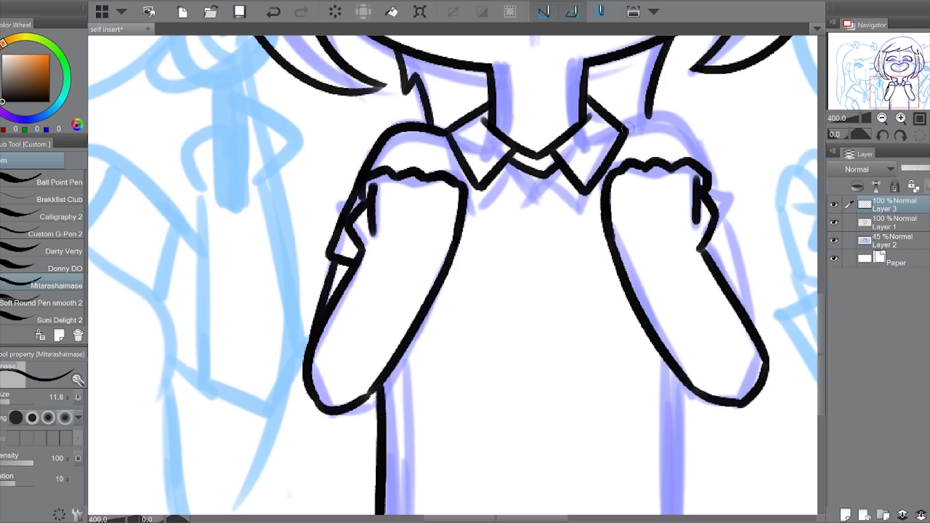
Ink the right shoulder curve from the collar down the outer sleeve to the elbow, closing the sleeve ruffle
left_click_drag(628, 129, 725, 222)
left_click_drag(723, 214, 742, 281)
key("ctrl+z")
key("ctrl+z")
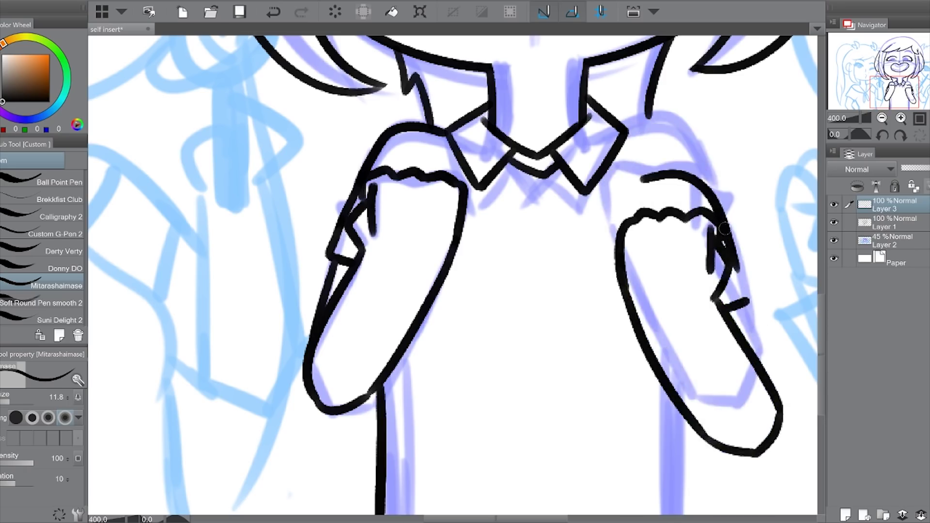
left_click_drag(717, 193, 767, 358)
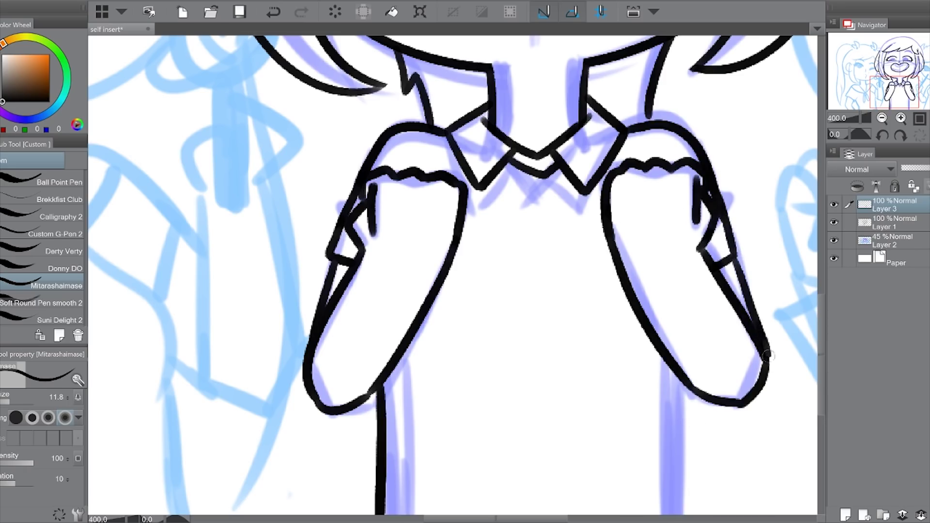
Ink the torso's right side line below the arm and compare the line art with the Layer 2 sketch
scroll(765, 352, "down", 3)
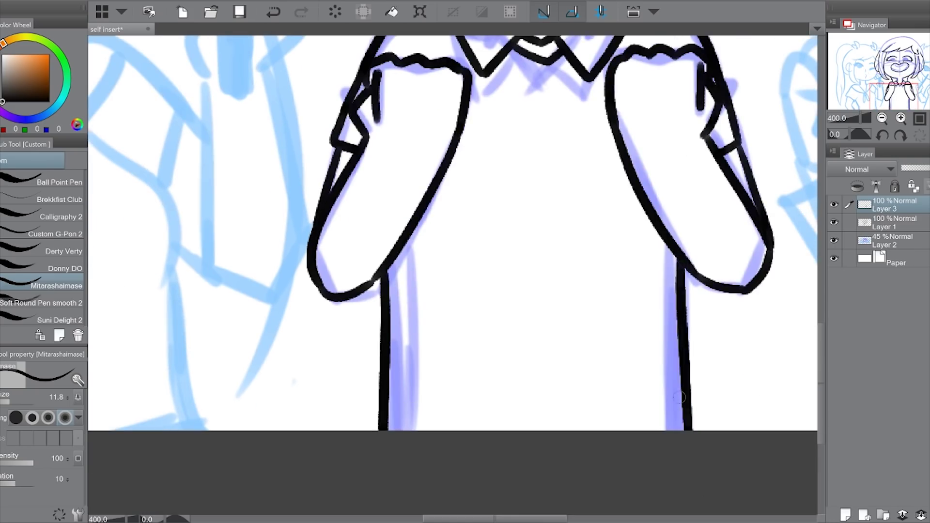
left_click(883, 119)
left_click(883, 119)
left_click(834, 240)
left_click(833, 240)
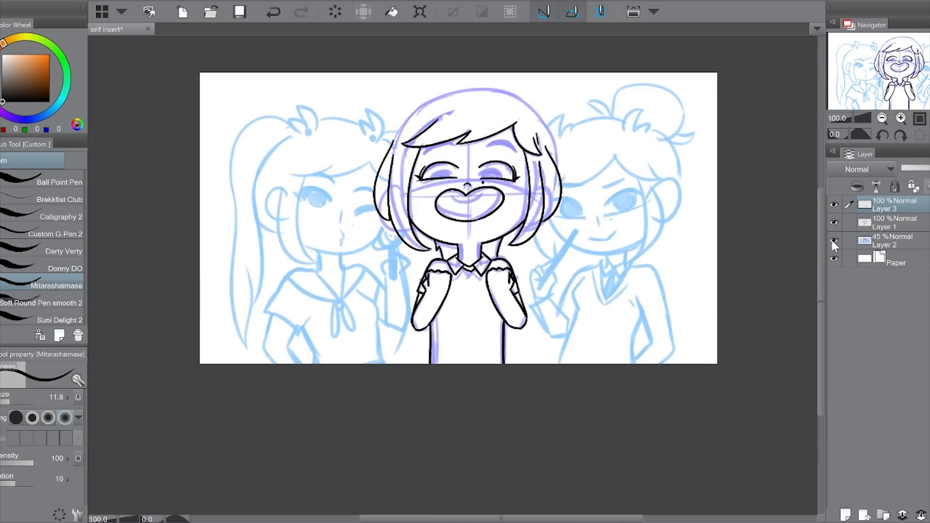
Check the line art against the rough sketch again and merge Layer 3 down into Layer 1
scroll(631, 183, "up", 5)
left_click(883, 119)
left_click(883, 119)
left_click(833, 240)
left_click(833, 241)
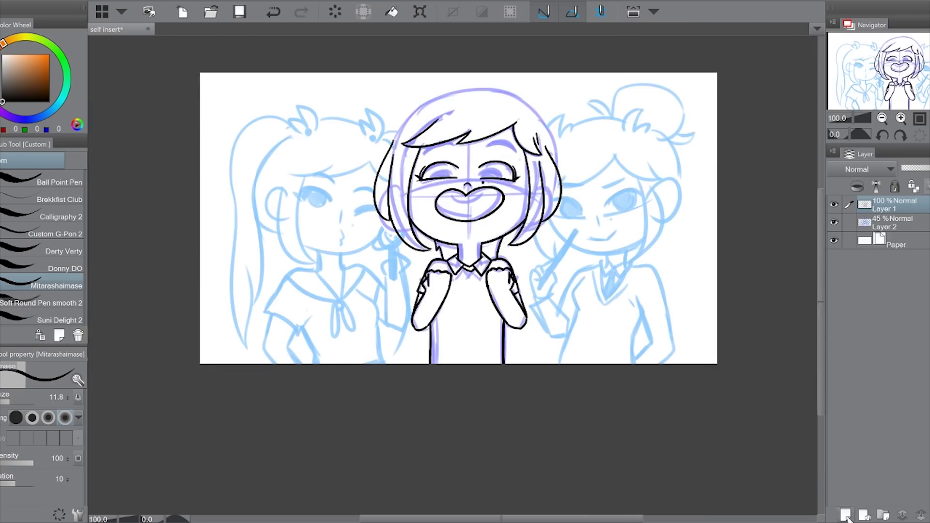
Ink the crown of the hair on a new layer as one smooth curve joining the outer hair edge on the left
left_click(901, 119)
left_click(901, 118)
scroll(751, 122, "up", 3)
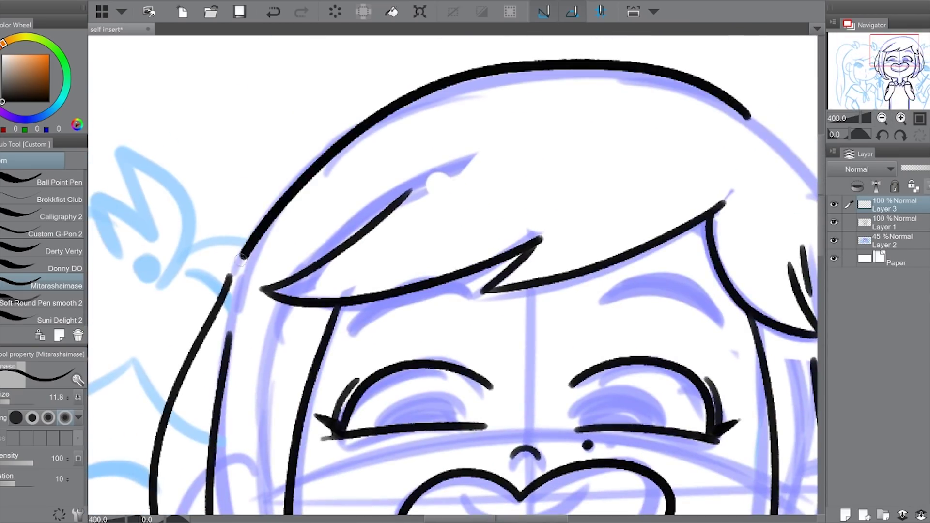
left_click_drag(751, 122, 229, 291)
left_click(883, 119)
left_click(901, 118)
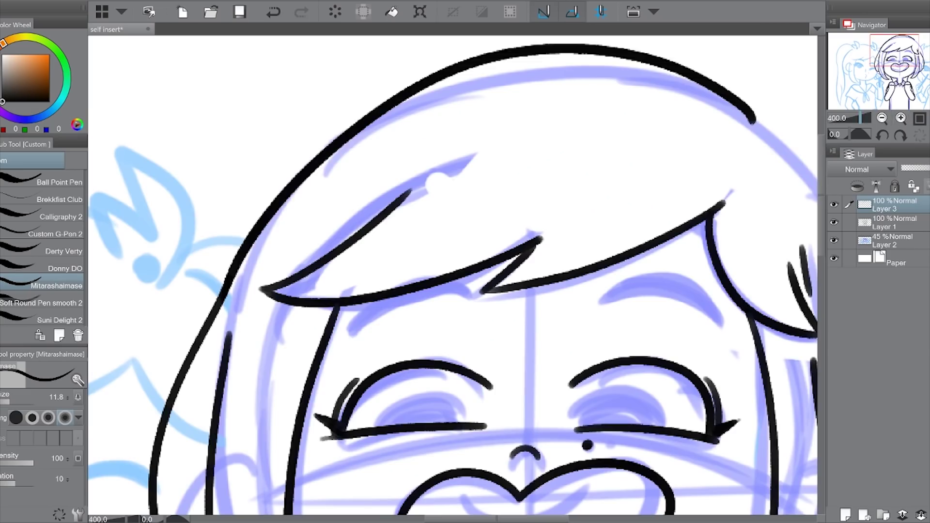
left_click(882, 119)
left_click(901, 118)
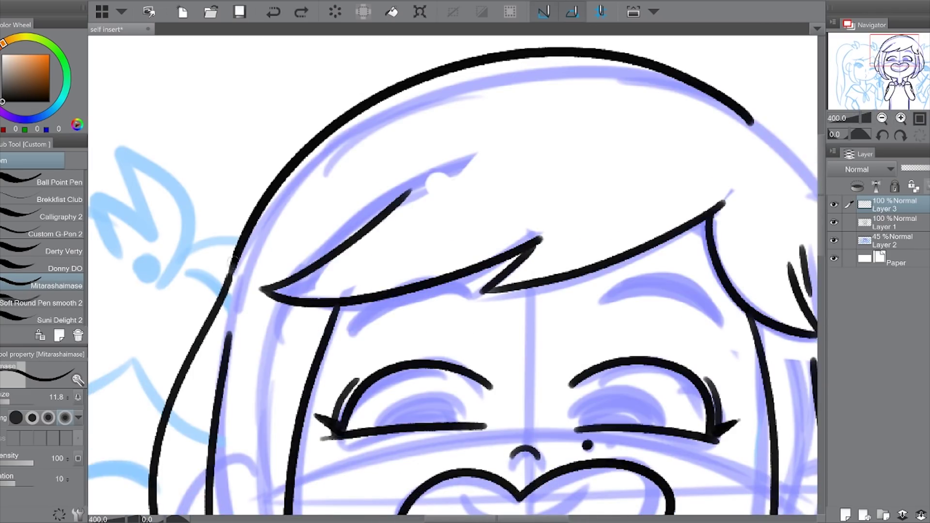
Mirror the canvas to ink the outer hair curve on the opposite side of the head, and restore the view
key("h")
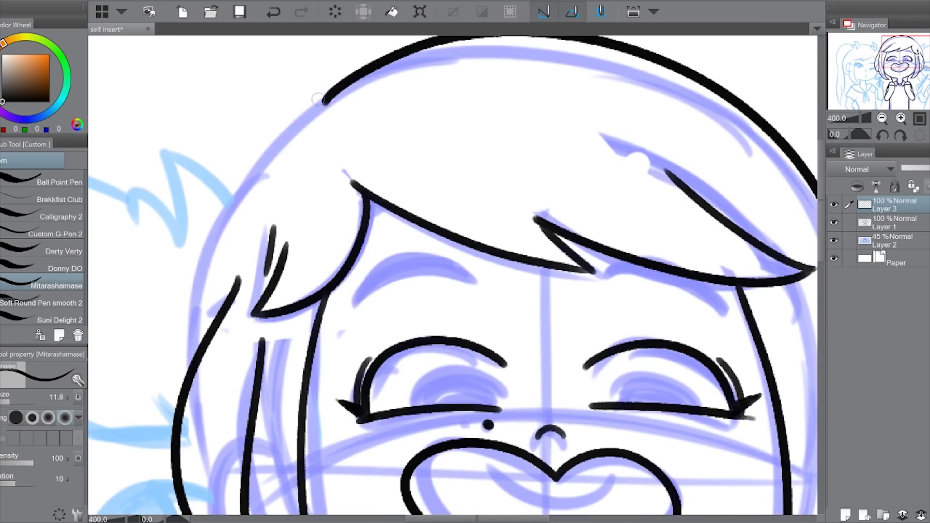
left_click_drag(326, 101, 174, 388)
key("h")
key("ctrl+0")
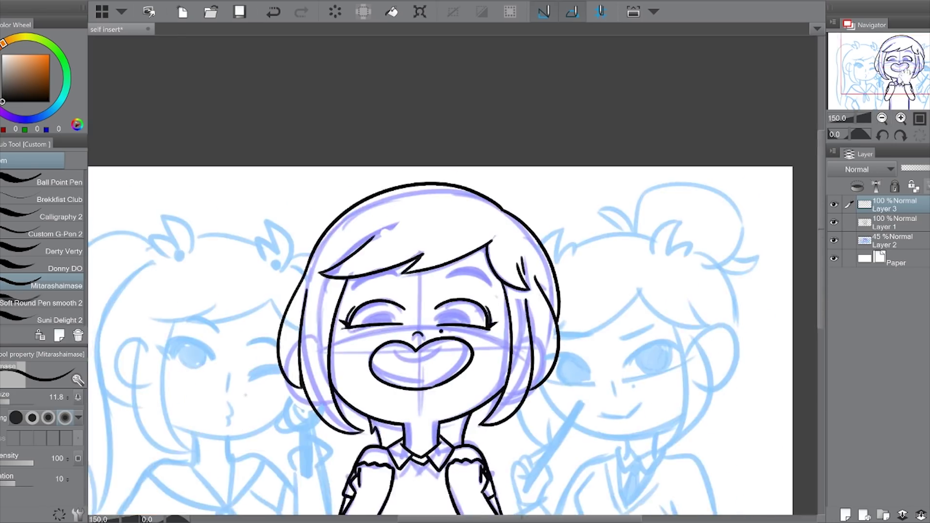
Ink the two small ears between the hair strands and hide the Layer 2 sketch
left_click(838, 241)
left_click(901, 118)
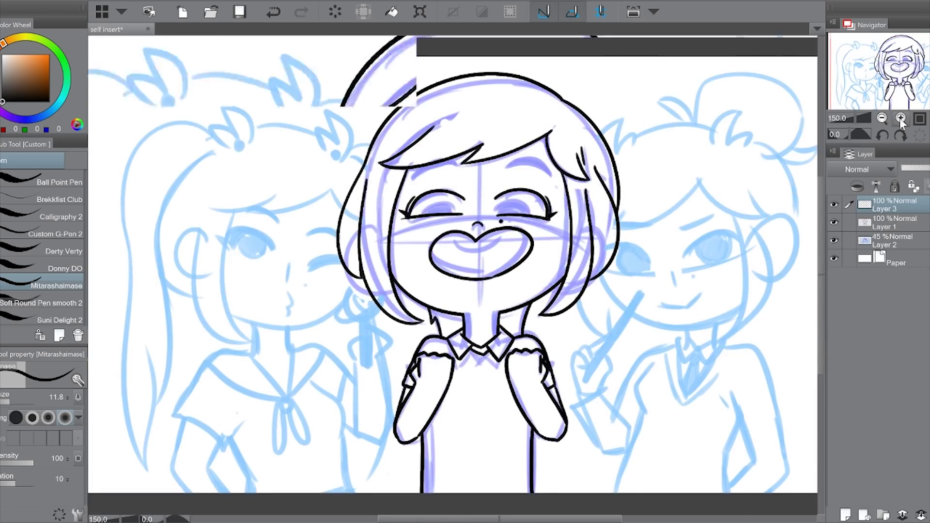
mouse_move(92, 173)
left_mouse_down()
mouse_move(296, 185)
mouse_move(289, 293)
left_mouse_up()
left_click(881, 118)
left_click(881, 118)
left_click(834, 240)
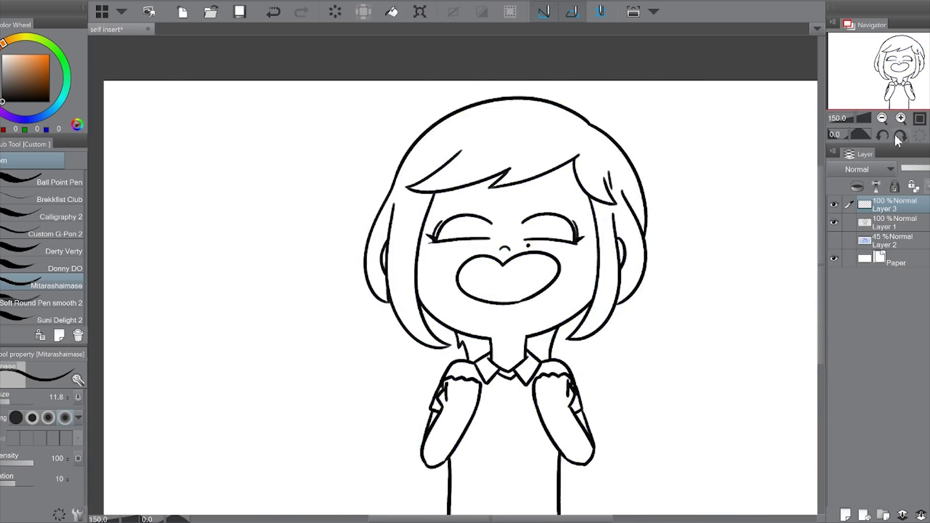
Remove the left ear curve and redraw it against the inner hair strand
left_click(901, 118)
key("ctrl+plus")
left_click_drag(286, 182, 303, 306)
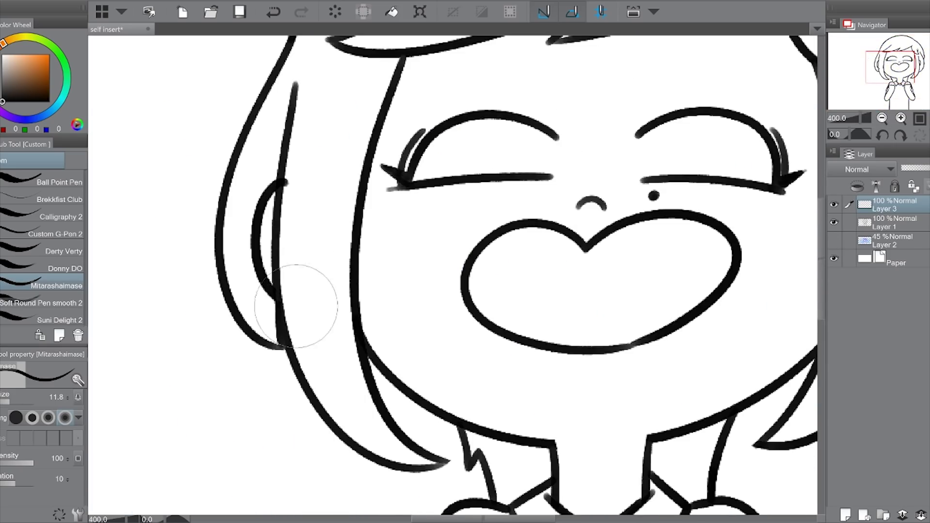
key("ctrl+z")
left_click(882, 118)
key("ctrl+plus")
key("ctrl+z")
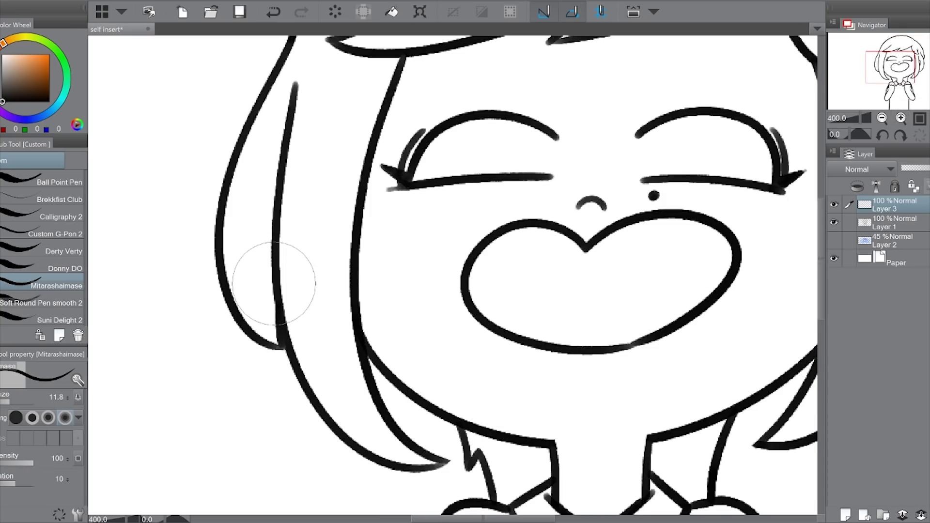
left_click_drag(286, 168, 279, 279)
left_click(882, 118)
left_click(881, 118)
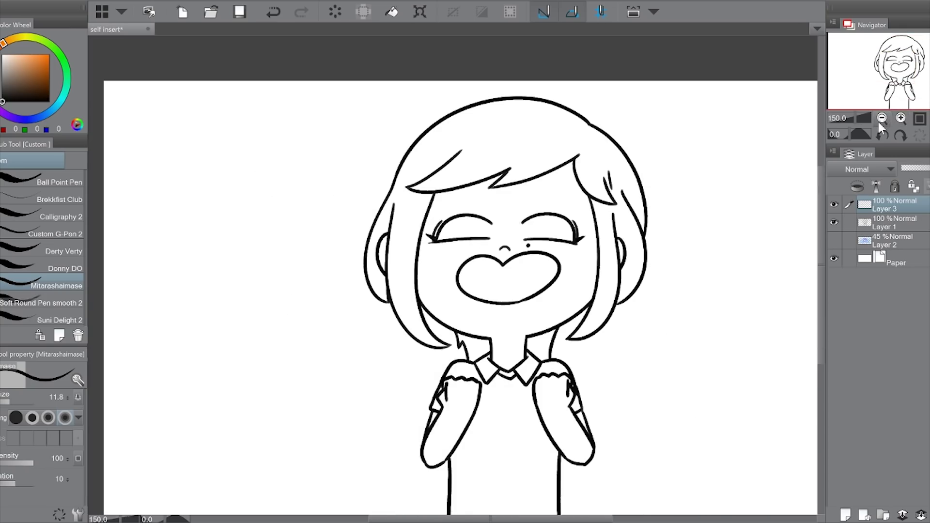
Select and reposition the left ear, merge Layer 3 down into Layer 1, and show the rough sketch again
key("m")
mouse_move(357, 199)
left_mouse_down()
mouse_move(446, 298)
mouse_move(417, 290)
left_mouse_up()
key("k")
key("ctrl+d")
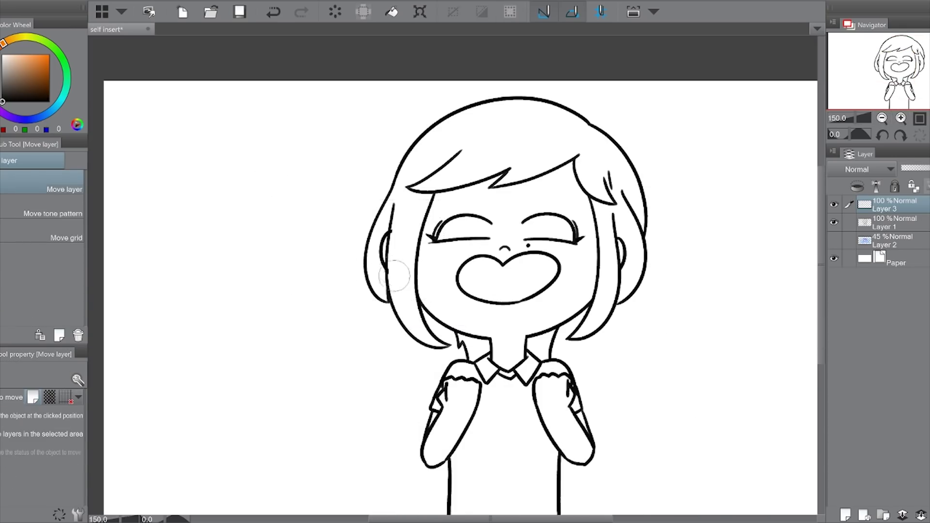
key("ctrl+e")
left_click(834, 223)
key("p")
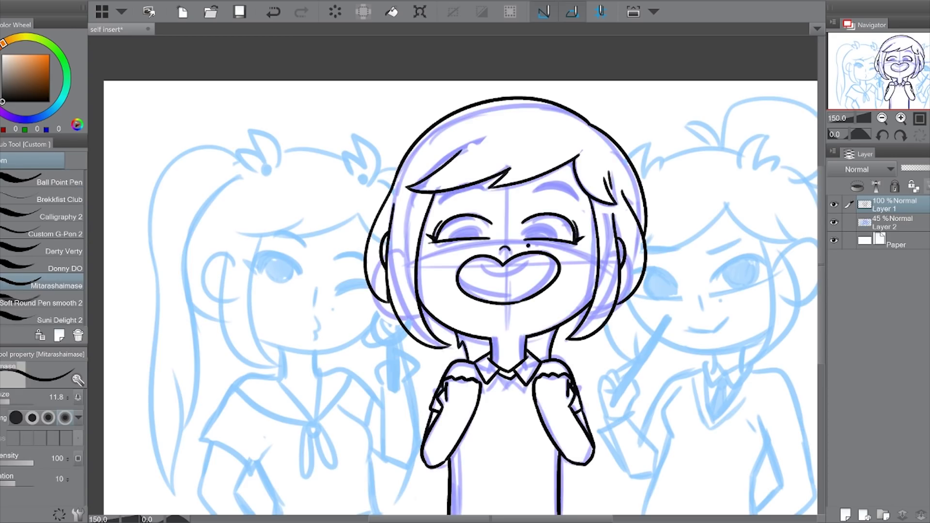
Try inking the eyebrow on the right as a thick tapered shape on a new layer with the canvas rotated
scroll(533, 228, "up", 10)
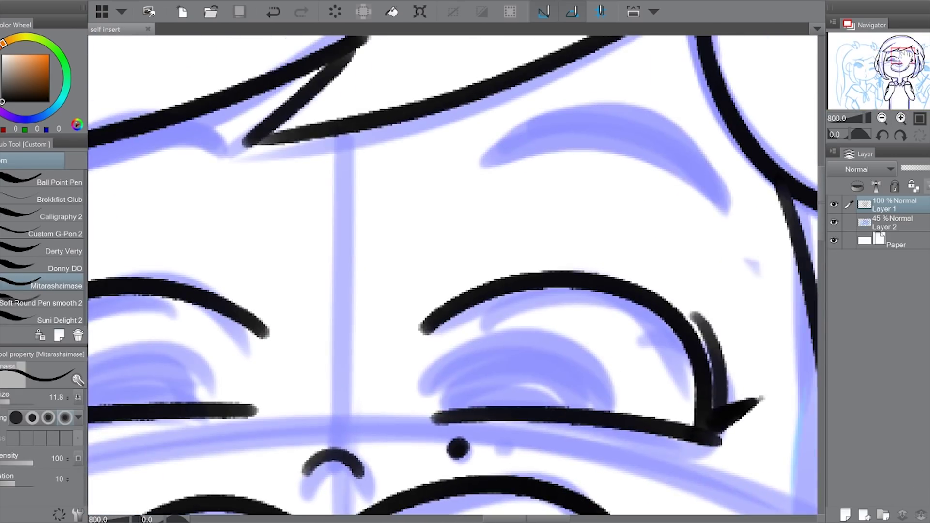
key("ctrl+shift+n")
left_click_drag(466, 164, 709, 207)
left_click(881, 134)
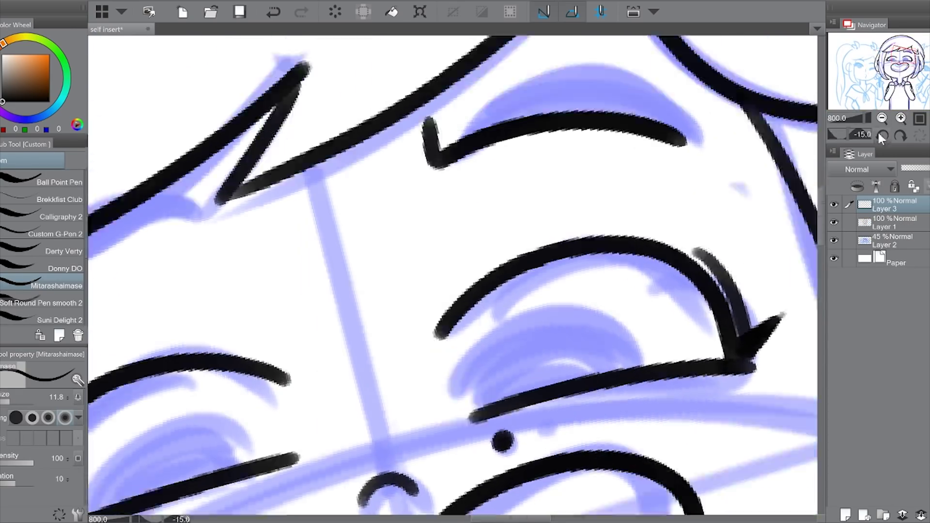
left_click(880, 134)
left_click(881, 133)
mouse_move(567, 209)
left_mouse_down()
mouse_move(369, 310)
mouse_move(364, 302)
left_mouse_up()
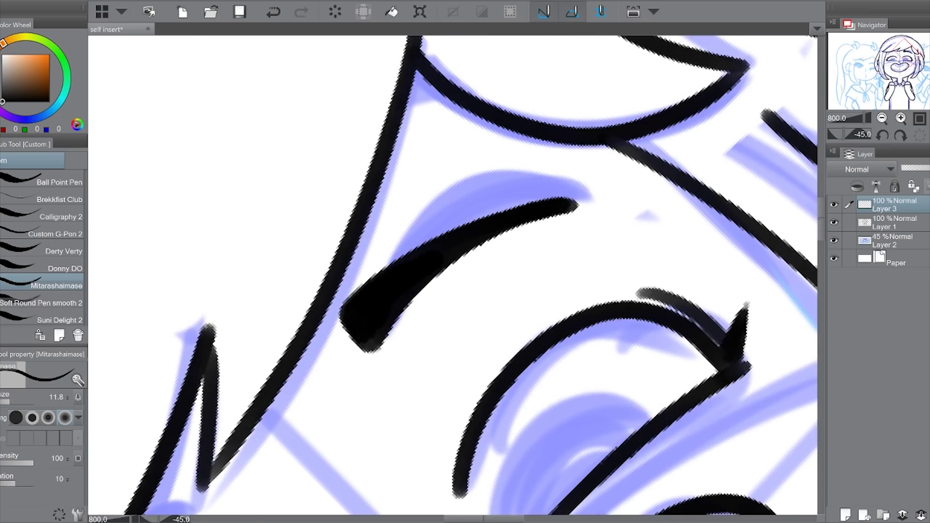
Try refining the eyebrow's pointed outer tip and squared inner end from several canvas rotations
key("ctrl+z")
left_click(901, 135)
left_click(882, 117)
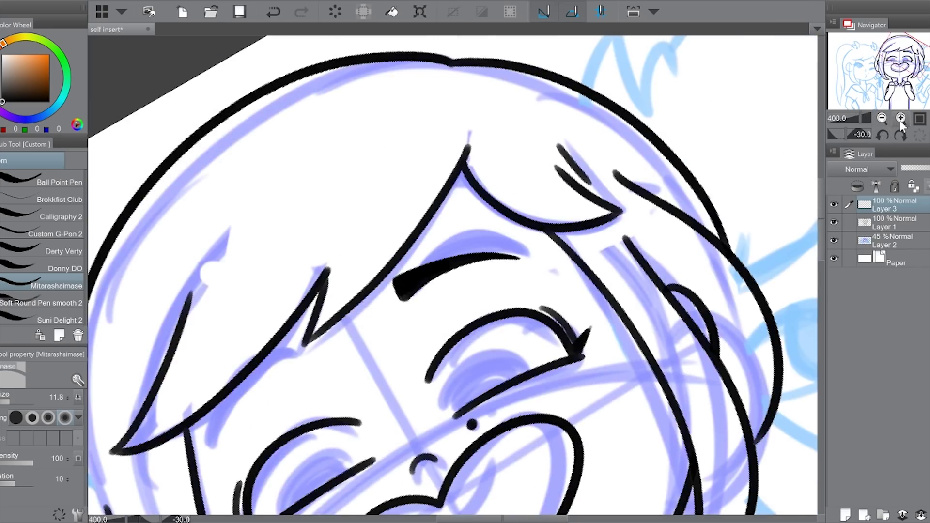
left_click(901, 117)
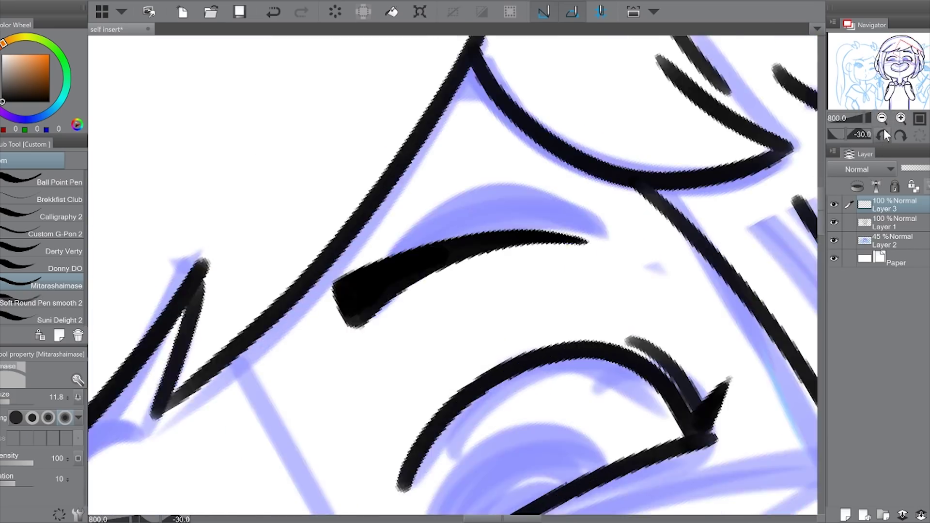
left_click(882, 134)
left_click_drag(587, 211, 361, 339)
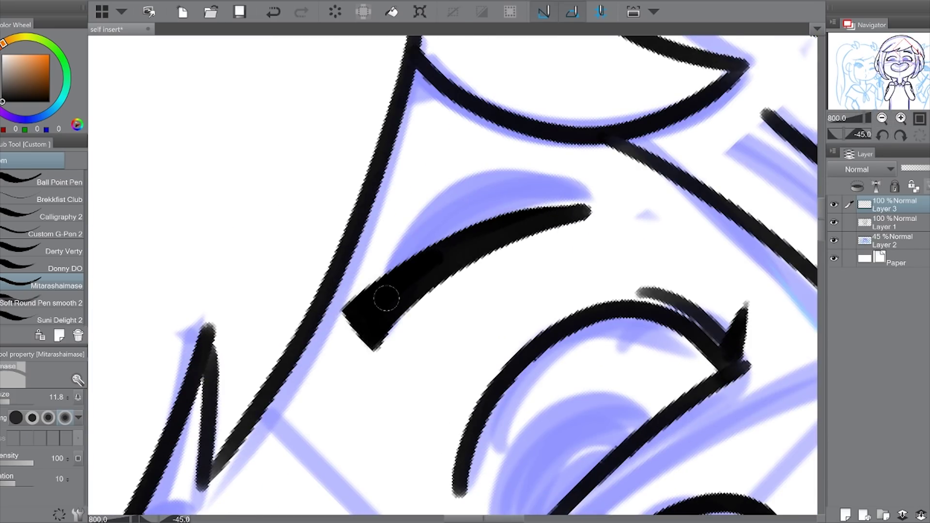
key("ctrl+z")
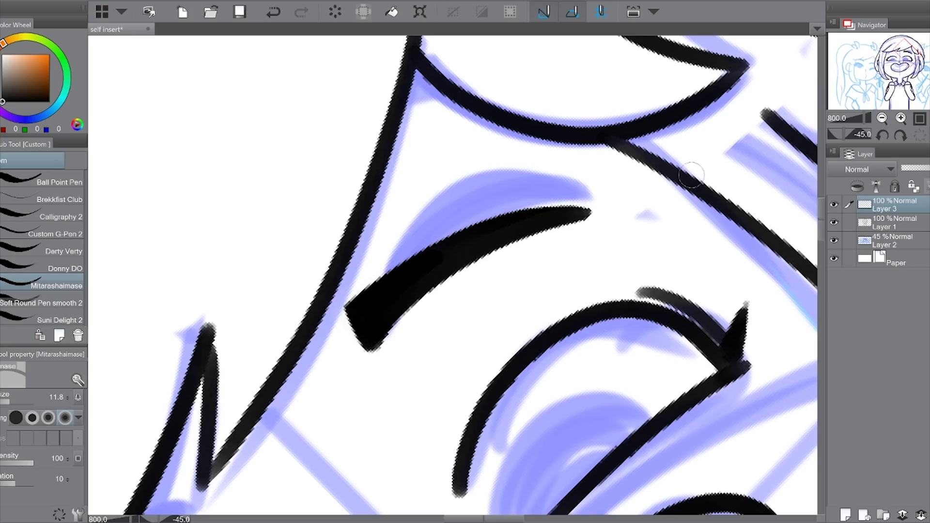
left_click(882, 117)
left_click(901, 118)
left_click(882, 134)
left_click(883, 134)
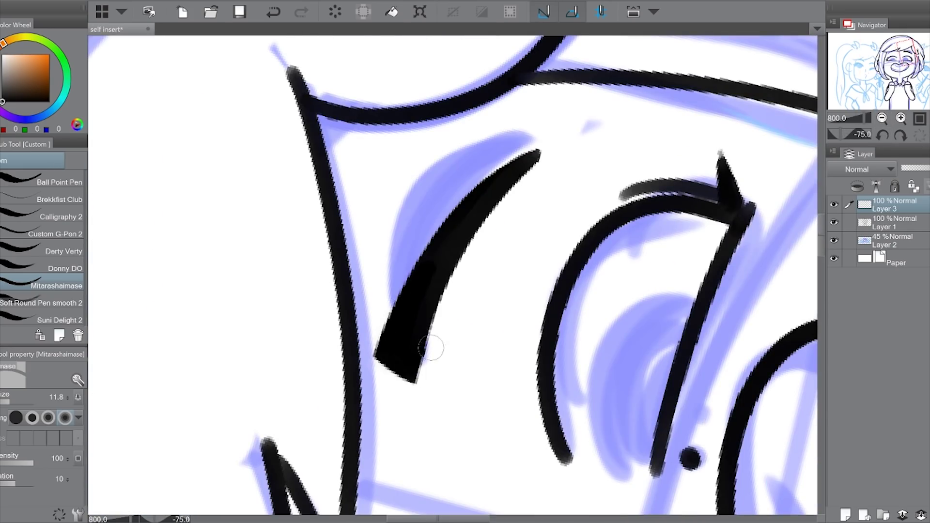
key("ctrl+z")
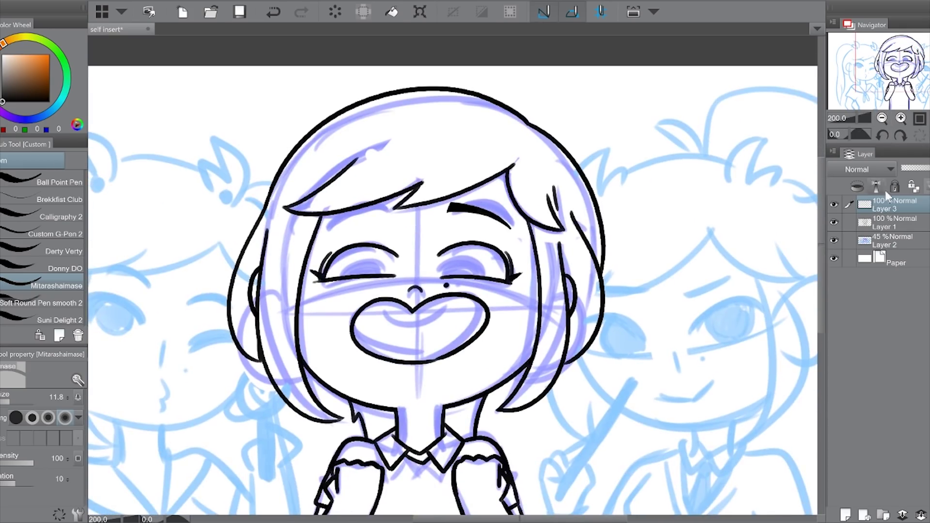
Start the right eyebrow over and ink it as a thick filled arch with a squared inner end
left_click(845, 516)
left_click(845, 517)
left_click(901, 117)
left_click(901, 118)
left_click(901, 117)
left_click(882, 134)
left_click(882, 134)
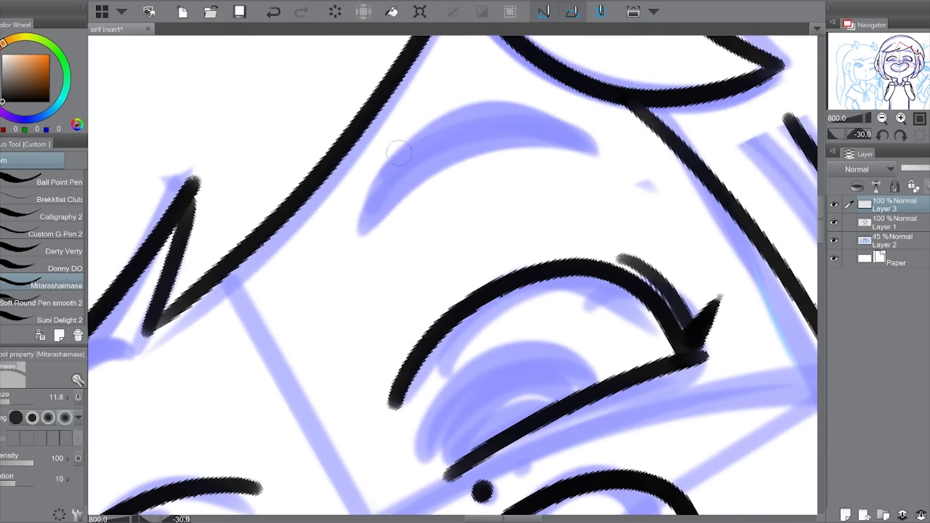
mouse_move(353, 241)
left_mouse_down()
mouse_move(576, 156)
mouse_move(332, 201)
mouse_move(436, 157)
mouse_move(548, 148)
mouse_move(339, 228)
mouse_move(504, 155)
left_mouse_up()
key("ctrl+z")
key("ctrl+z")
key("ctrl+z")
key("minus")
left_click_drag(558, 127, 515, 132)
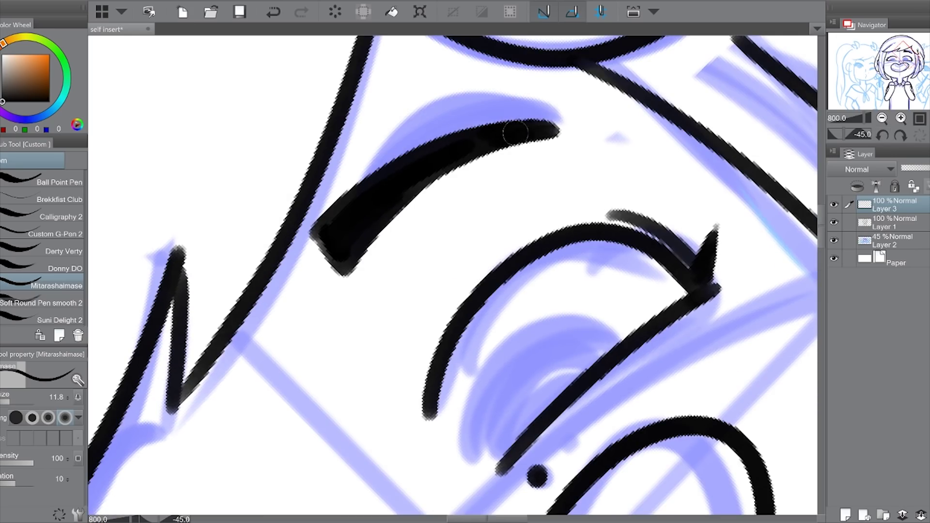
Trim the eyebrow's edges so it tapers to a point at the outer end, and restore the upright view
key("minus")
key("minus")
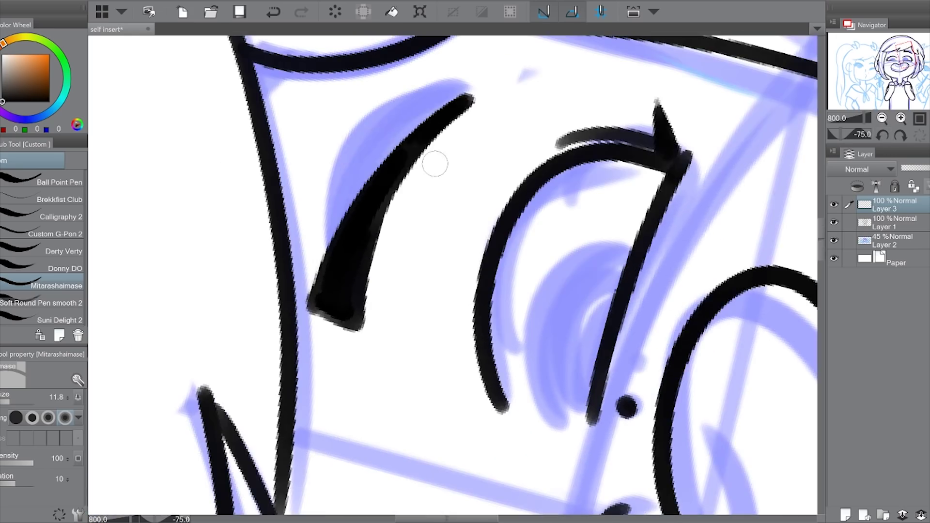
key("ctrl+at")
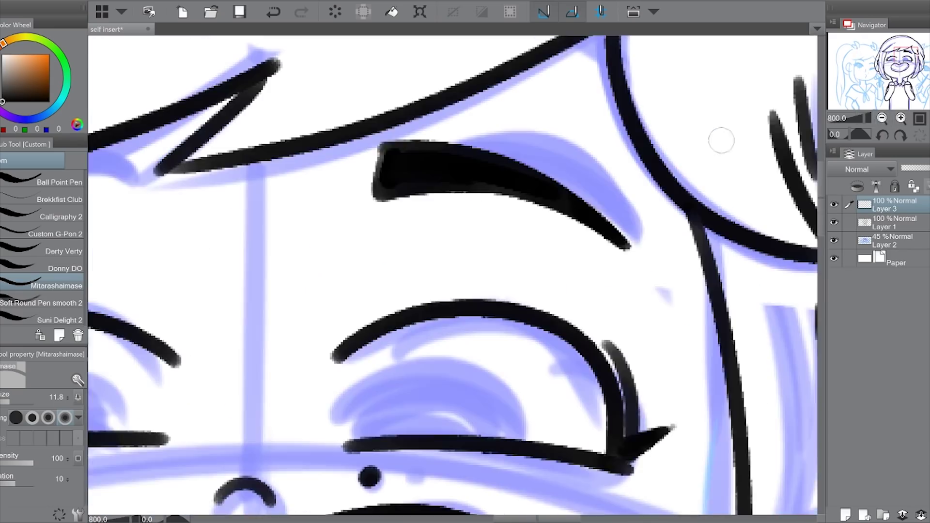
Examine the eyebrow on the whole face with the Layer 2 sketch hidden and shown
key("ctrl+minus")
key("ctrl+minus")
key("ctrl+minus")
key("ctrl+minus")
key("k")
left_click(834, 240)
left_click(834, 239)
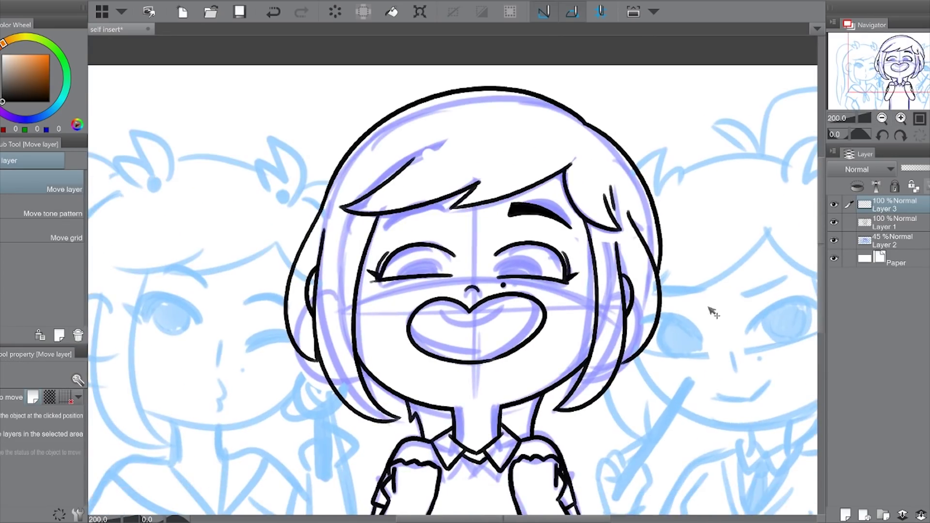
Ink the lower arch and short inner edge of the middle character's left eyebrow with the Mitarashaimase brush
left_click(834, 241)
left_click(834, 241)
left_click(901, 118)
left_click(901, 119)
left_click(906, 119)
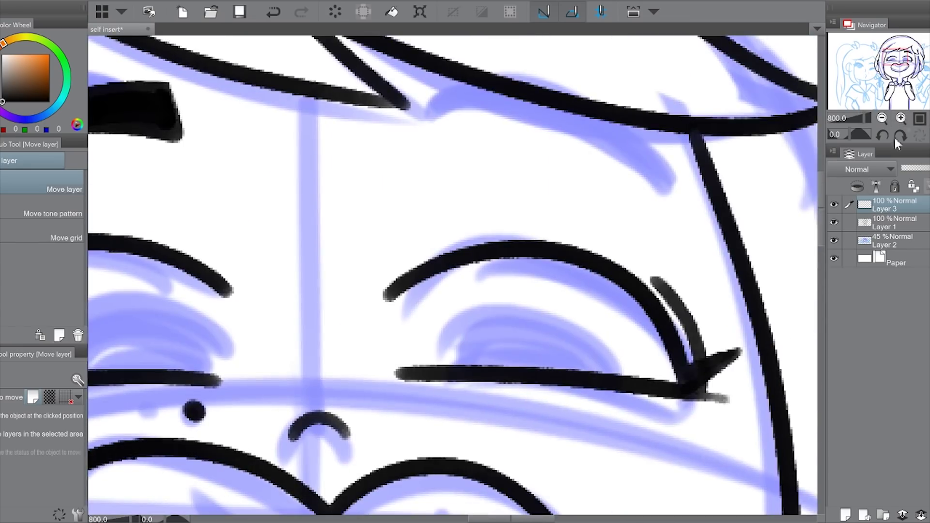
left_click(882, 136)
key("p")
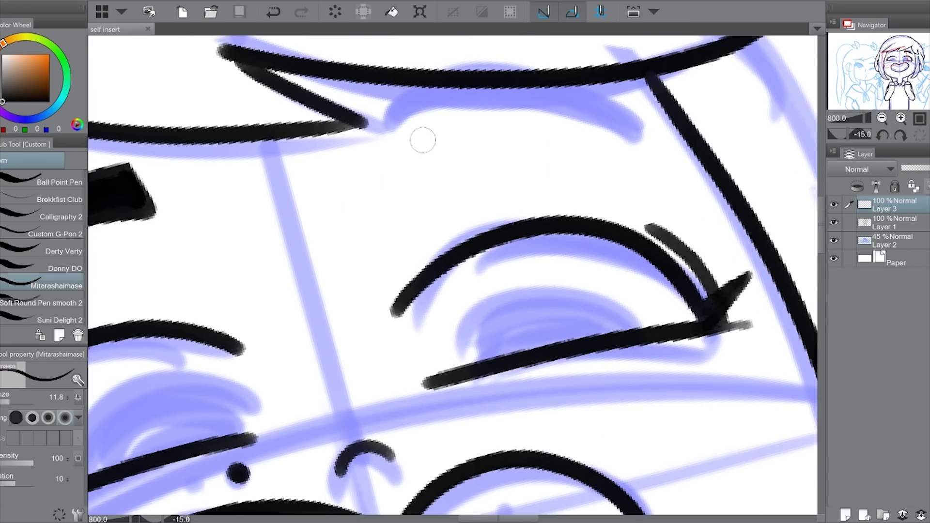
key("ctrl+z")
mouse_move(400, 146)
left_mouse_down()
mouse_move(606, 116)
mouse_move(632, 131)
left_mouse_up()
left_click_drag(376, 112, 401, 148)
key("ctrl+z")
left_click_drag(383, 93, 400, 149)
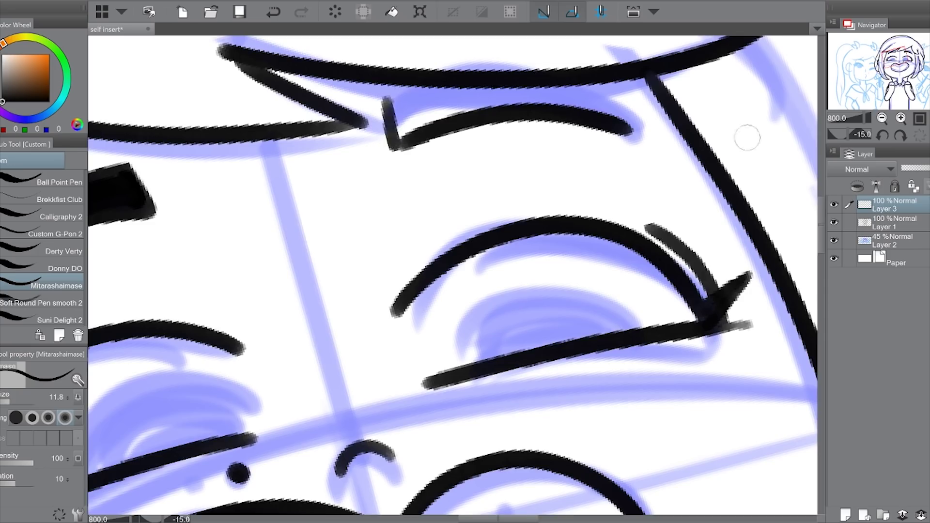
Hide Layer 1 and build the left eyebrow into a solid black arch with a squared inner end and pointed outer tip
left_click(883, 137)
left_click(834, 222)
mouse_move(563, 86)
left_mouse_down()
mouse_move(388, 118)
mouse_move(364, 162)
mouse_move(352, 141)
left_mouse_up()
left_click(883, 136)
key("ctrl+z")
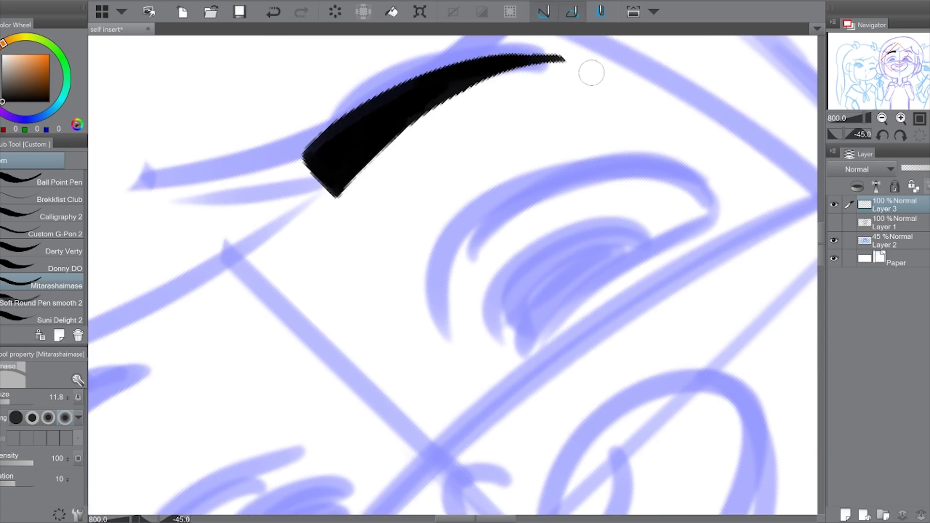
key("p")
left_click(919, 137)
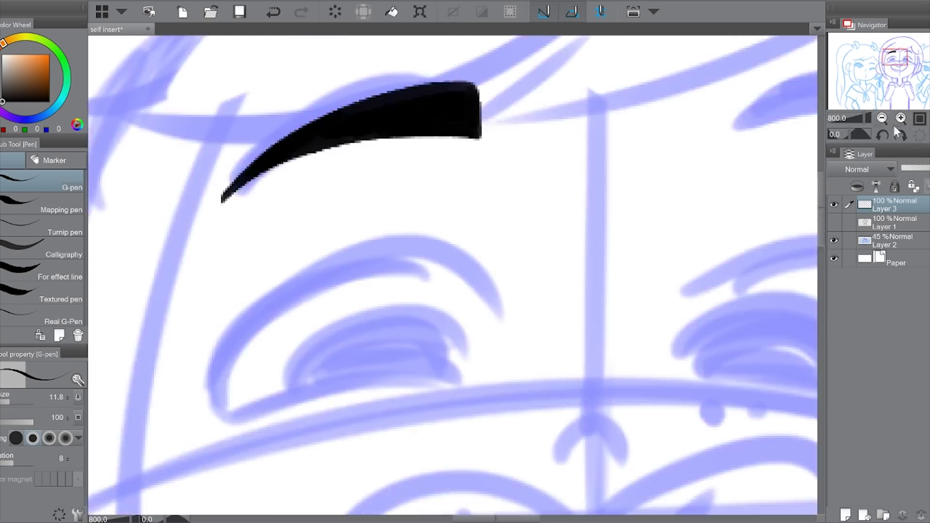
Show Layer 1, hide the Layer 2 sketch, and merge the eyebrow layer into Layer 1
key("ctrl+minus")
left_click(833, 222)
left_click(834, 239)
key("k")
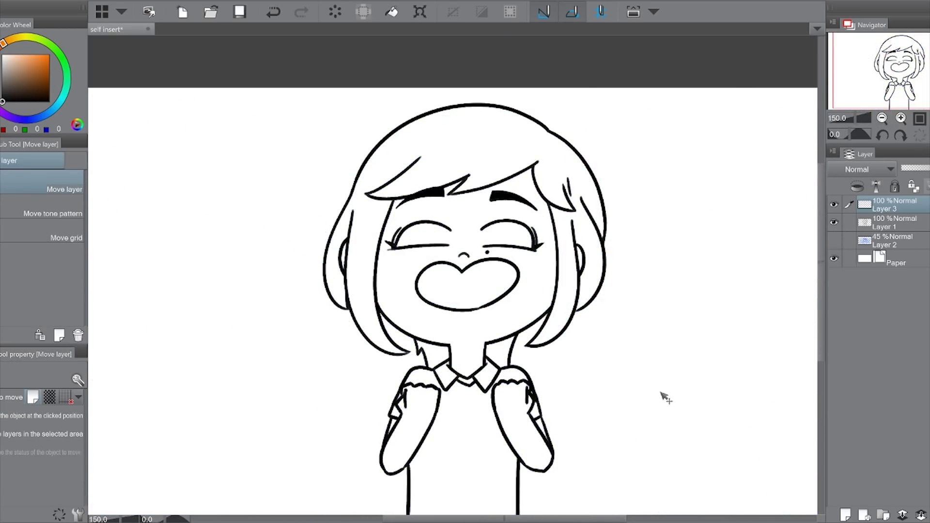
key("ctrl+e")
Select the middle character's right eyebrow, move it slightly up toward the fringe, and clear the selection
key("ctrl+plus")
key("ctrl+plus")
key("ctrl+plus")
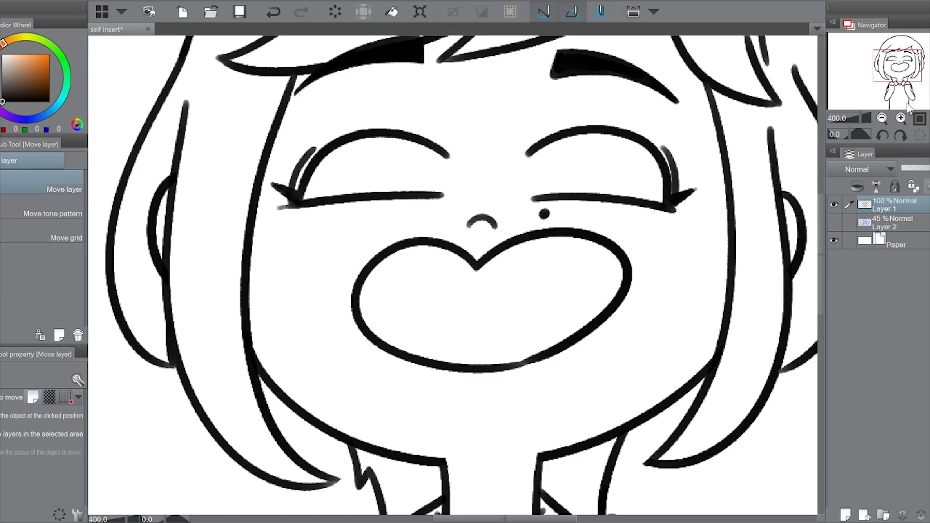
key("m")
key("ctrl+minus")
key("ctrl+minus")
key("ctrl+minus")
key("k")
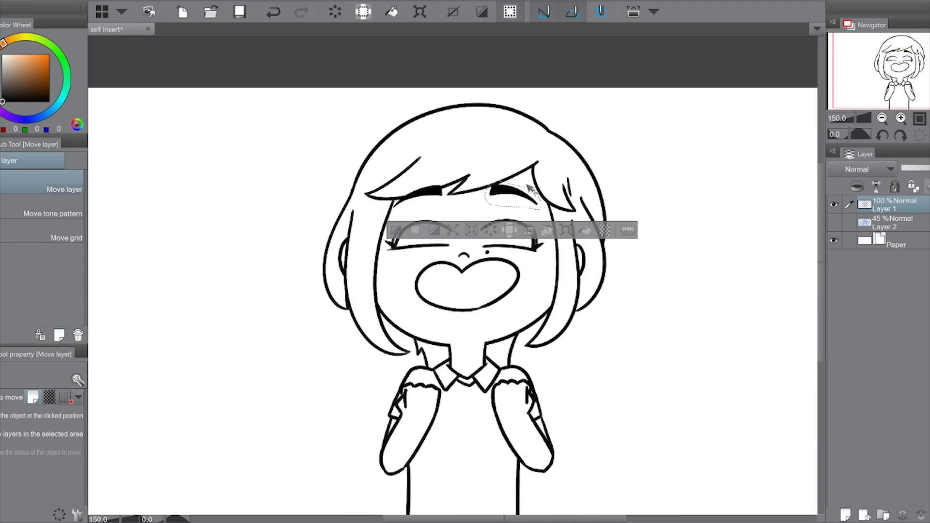
key("ctrl+d")
Smooth the right eyebrow's inner corner and lower edge, and sharpen its outer end to a point
key("ctrl+plus")
key("ctrl+plus")
key("ctrl+plus")
left_click(901, 118)
key("minus")
key("minus")
key("minus")
key("minus")
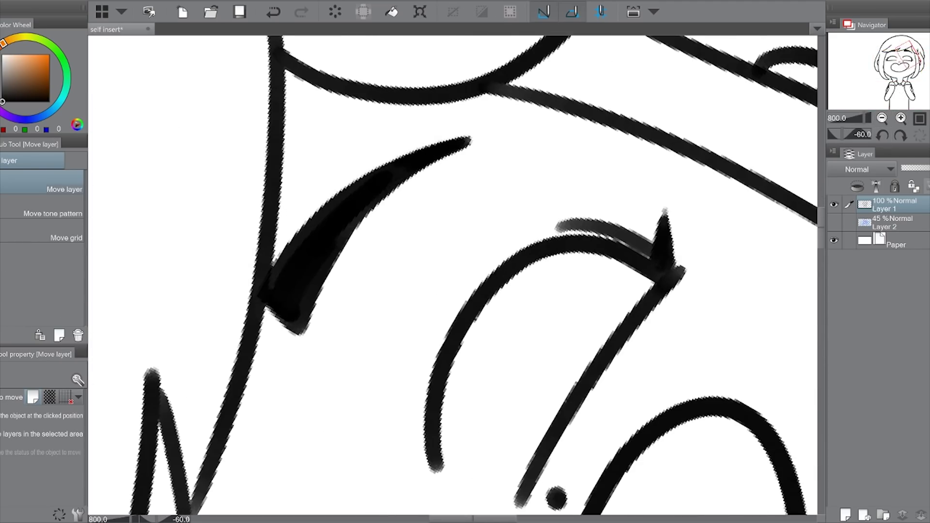
key("p")
mouse_move(303, 315)
left_mouse_down()
mouse_move(383, 202)
mouse_move(311, 306)
left_mouse_up()
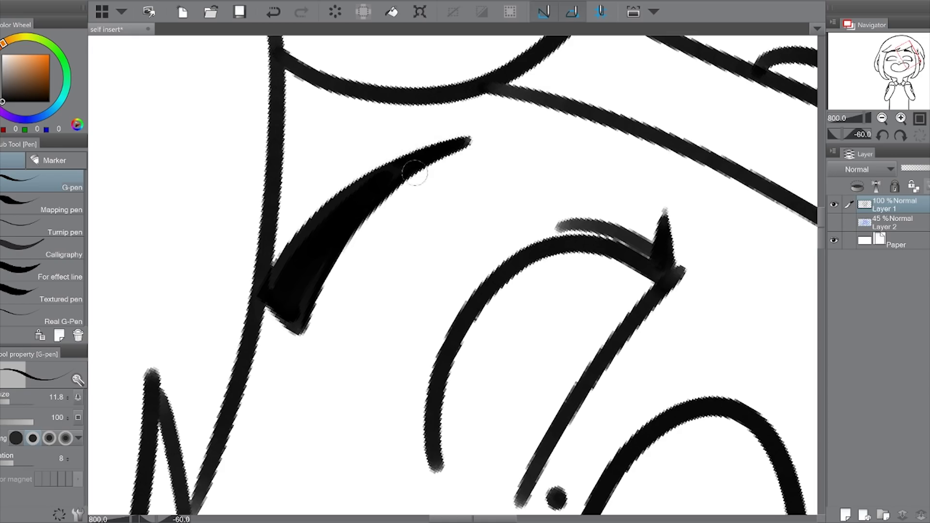
key("minus")
key("minus")
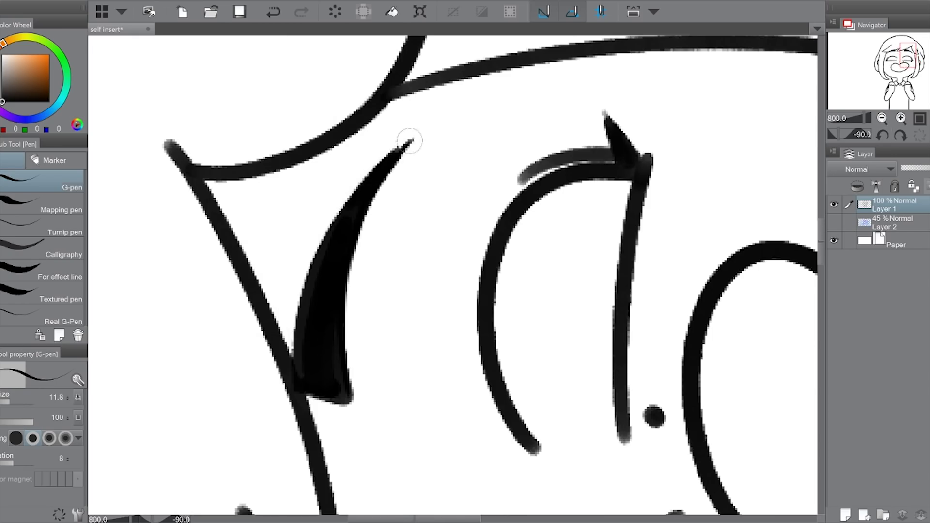
key("ctrl+alt+0")
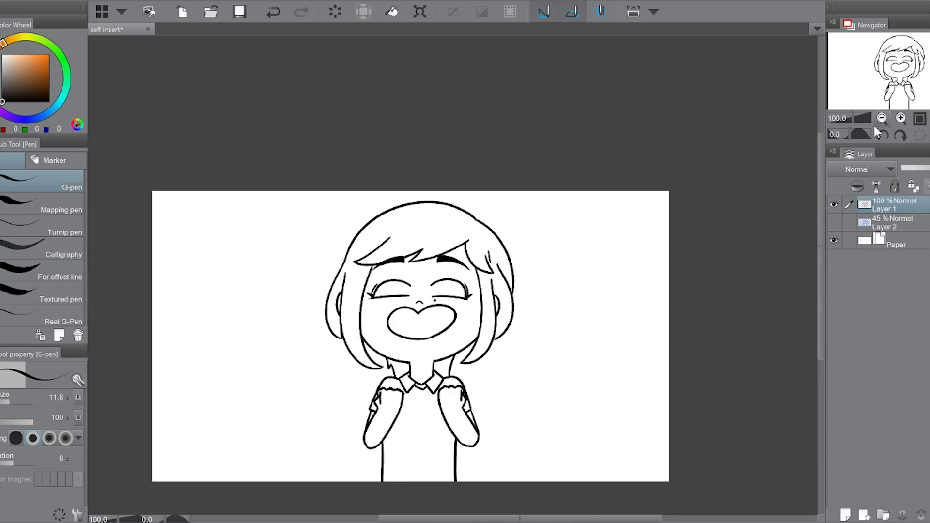
Show the sketch, ink the middle character's irises and inner mouth lines on a new layer, and save the file
left_click(834, 222)
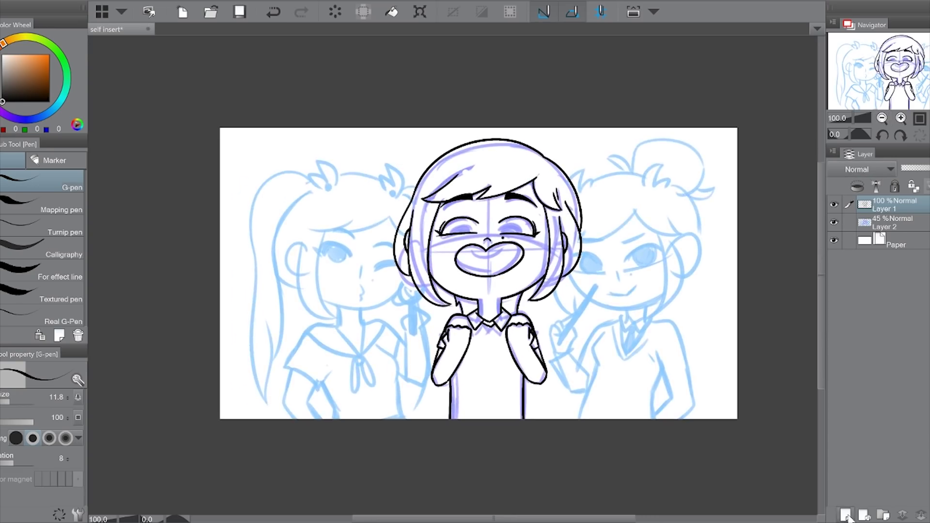
key("ctrl+shift+n")
scroll(320, 203, "up", 4)
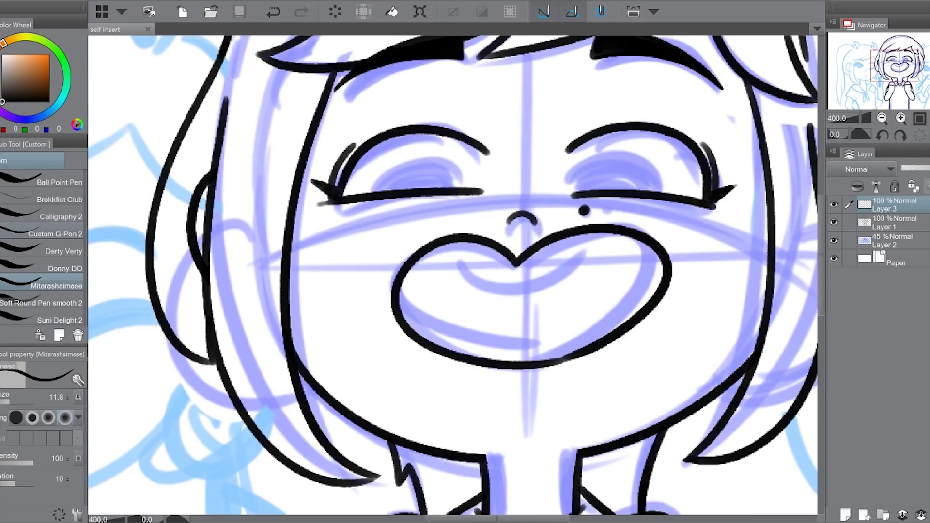
left_click_drag(376, 193, 468, 193)
key("ctrl+z")
left_click_drag(579, 166, 655, 205)
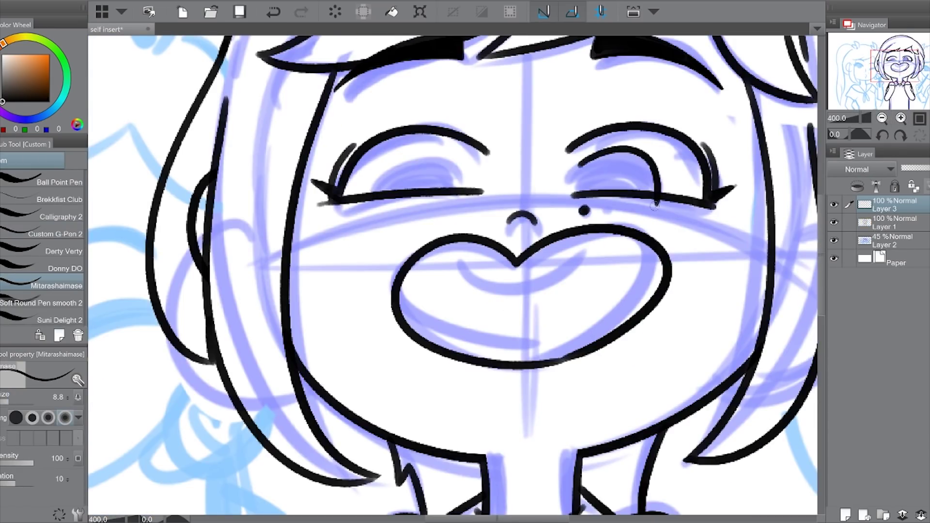
key("ctrl+z")
key("ctrl+s")
Ink the right character's right eye lids, nose and smile over the blue sketch
scroll(664, 153, "down", 5)
scroll(533, 242, "up", 2)
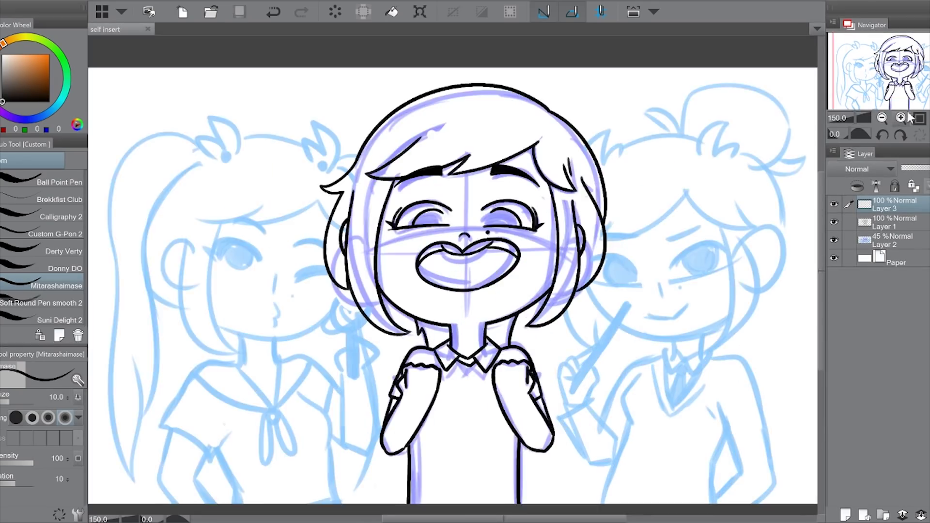
scroll(554, 250, "up", 4)
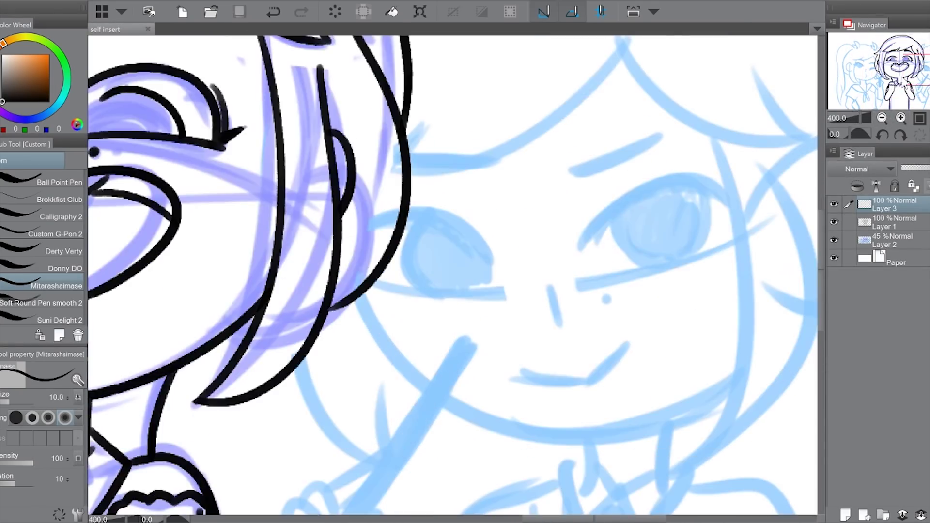
left_click_drag(575, 252, 735, 227)
key("ctrl+z")
key("ctrl+z")
left_click_drag(590, 278, 746, 239)
key("ctrl+z")
mouse_move(522, 374)
left_mouse_down()
mouse_move(630, 342)
mouse_move(587, 380)
left_mouse_up()
key("ctrl+z")
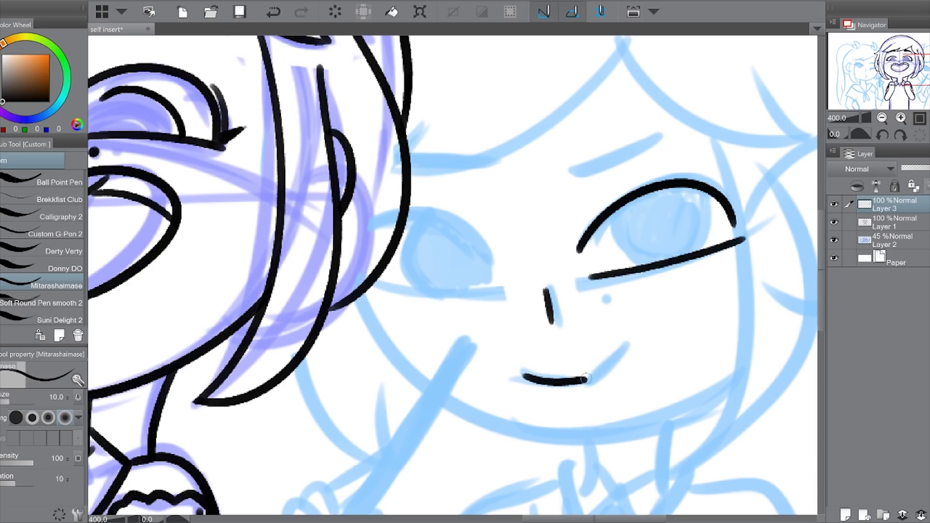
Ink the upper and lower lids of the right character's left eye up to the middle character's hair
key("minus")
left_click_drag(409, 274, 492, 203)
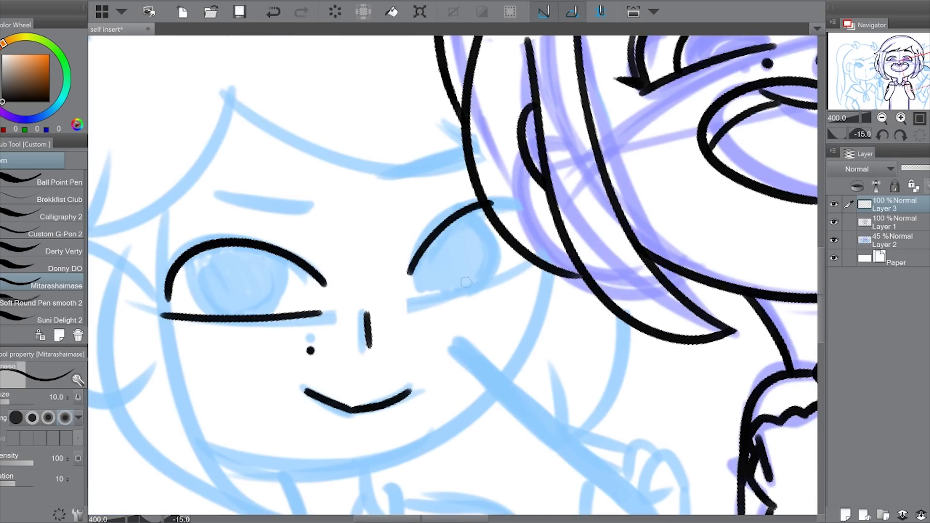
key("ctrl+z")
left_click_drag(416, 298, 523, 260)
key("ctrl+z")
left_click_drag(415, 296, 549, 253)
key("h")
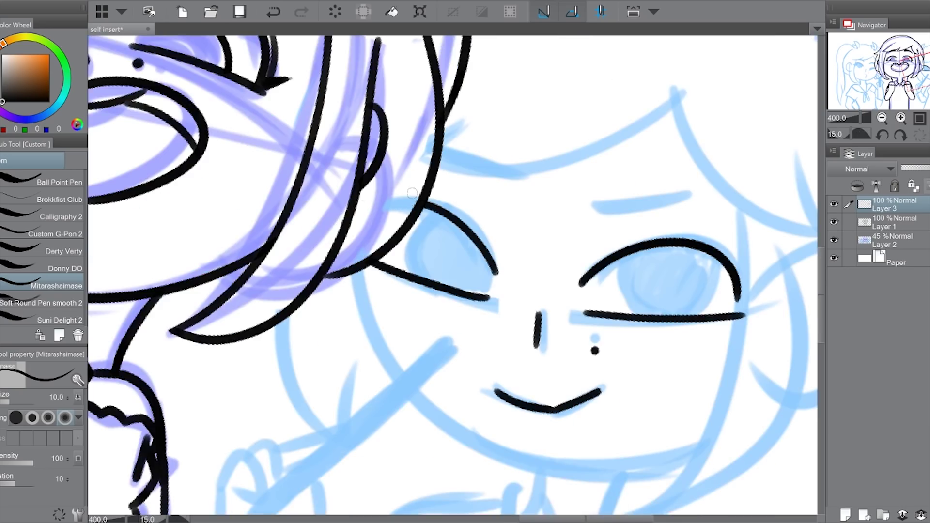
key("ctrl+minus")
key("minus")
key("ctrl+plus")
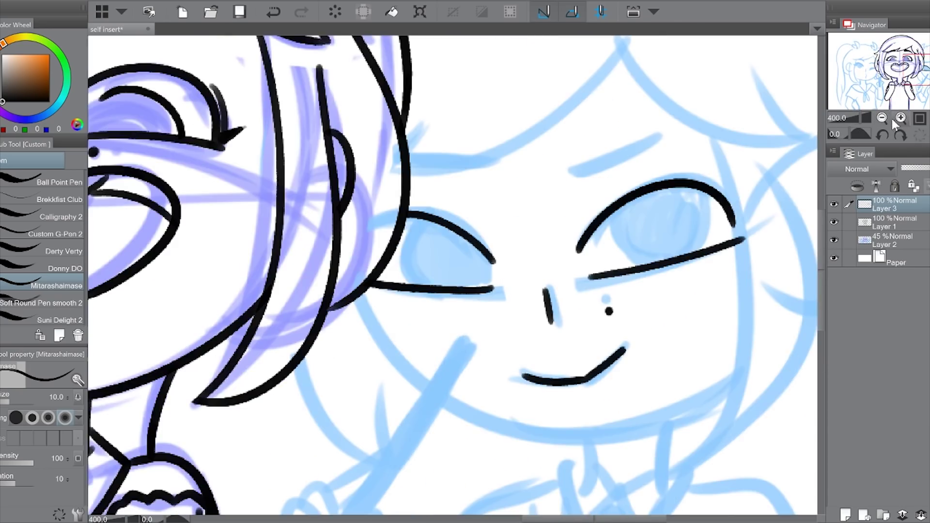
Try outlining the irises in both of the right character's eyes and check them without the sketch
left_click_drag(411, 218, 412, 287)
left_click_drag(608, 215, 644, 261)
key("ctrl+z")
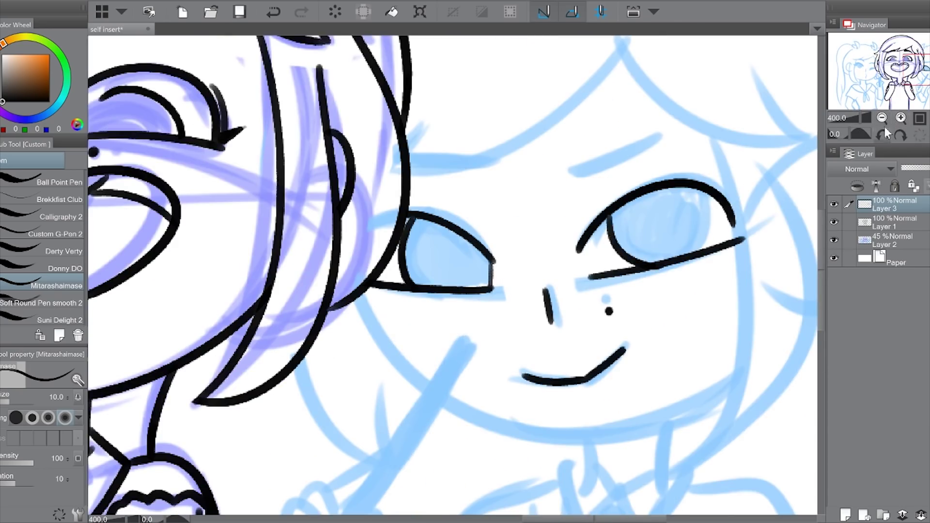
key("ctrl+plus")
key("ctrl+z")
left_click_drag(608, 215, 643, 261)
left_click_drag(610, 165, 551, 279)
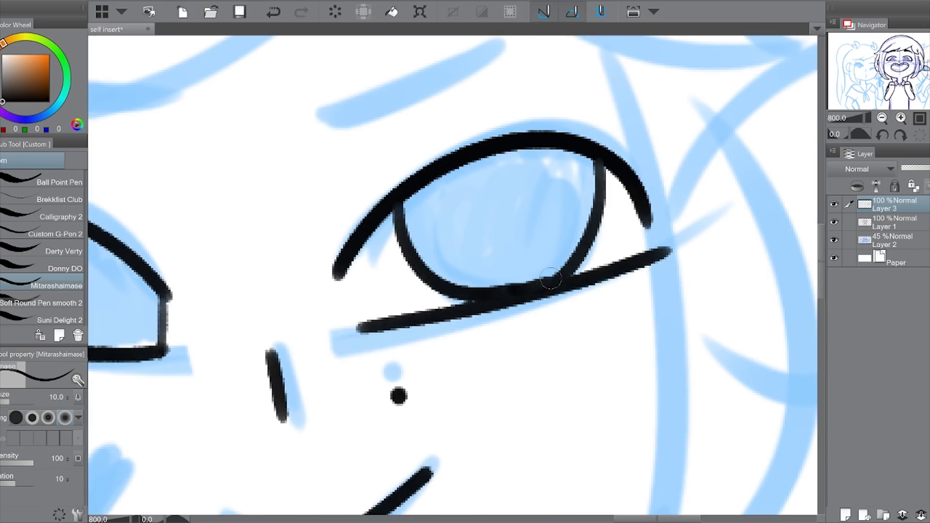
left_click(882, 118)
left_click(901, 117)
key("ctrl+z")
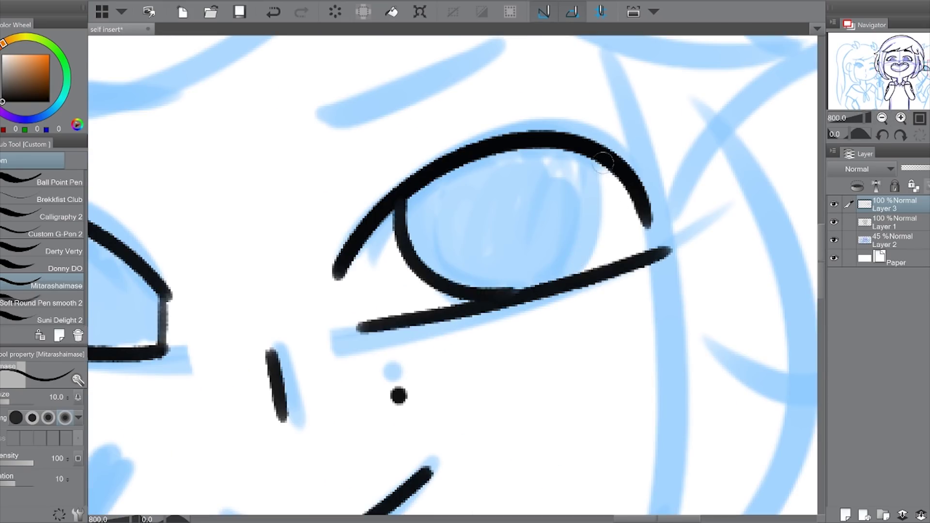
left_click_drag(603, 163, 574, 276)
key("ctrl+alt+0")
left_click(834, 240)
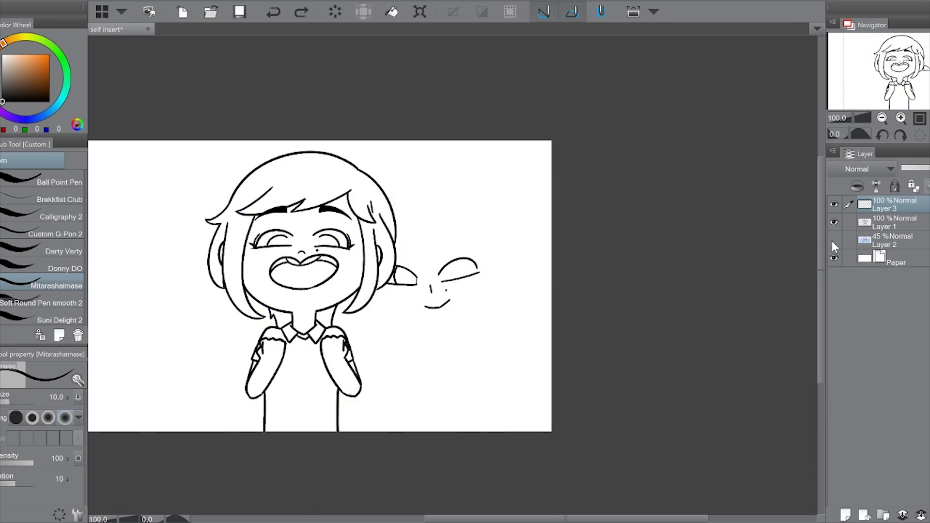
left_click(834, 240)
Ink the right character's fringe as two curves from a central peak, with a small jagged end beside the middle character
scroll(416, 257, "up", 5)
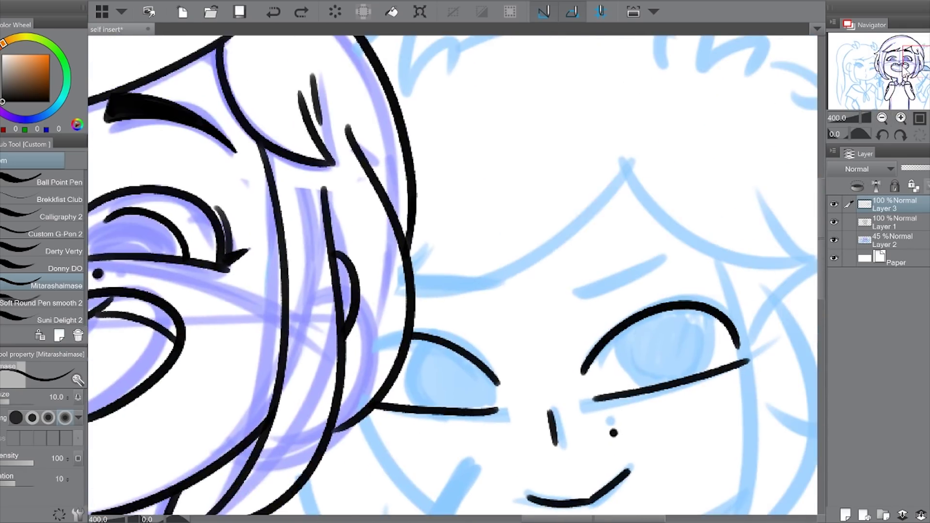
mouse_move(621, 160)
left_mouse_down()
mouse_move(574, 227)
mouse_move(613, 183)
mouse_move(437, 299)
left_mouse_up()
key("ctrl+z")
left_click_drag(472, 261, 415, 296)
left_click_drag(630, 291, 504, 262)
Ink the long pointed side lock framing the right character's face and the ear behind it
mouse_move(494, 132)
left_mouse_down()
mouse_move(691, 224)
mouse_move(657, 65)
mouse_move(663, 97)
left_mouse_up()
left_click_drag(564, 100, 522, 458)
left_click_drag(632, 130, 523, 457)
mouse_move(651, 106)
left_mouse_down()
mouse_move(718, 319)
mouse_move(671, 345)
left_mouse_up()
mouse_move(668, 140)
left_mouse_down()
mouse_move(685, 134)
mouse_move(721, 246)
left_mouse_up()
Ink the right character's jaw as one wide curve on Layer 4
left_click(899, 517)
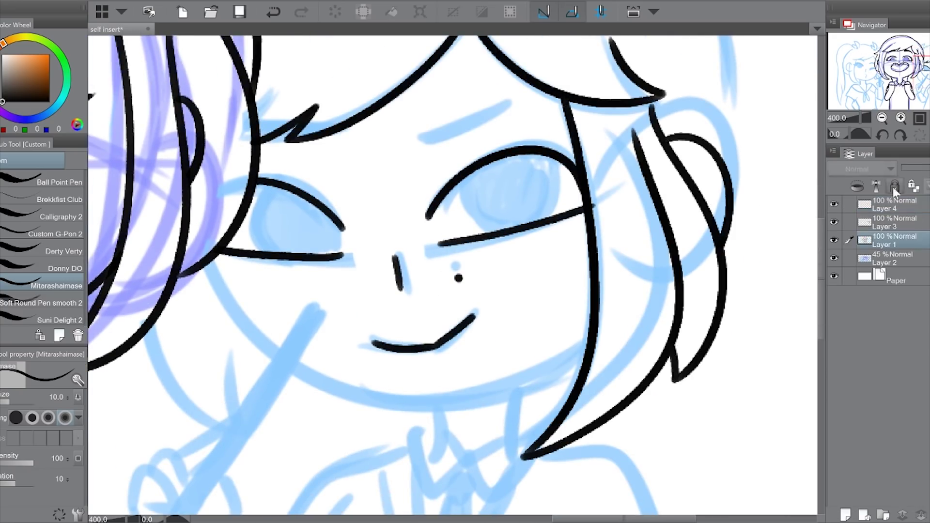
left_click_drag(213, 259, 627, 330)
left_click_drag(581, 242, 630, 199)
key("ctrl+z")
left_click_drag(262, 213, 676, 284)
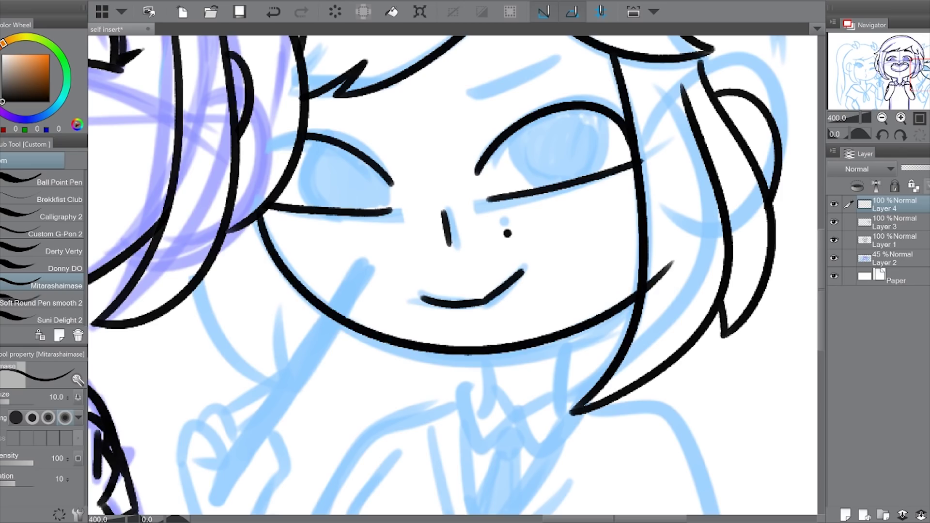
Move the jaw curve on Layer 4 slightly lower on the face
key("ctrl+minus")
key("ctrl+minus")
key("ctrl+minus")
key("k")
key("ctrl+plus")
key("ctrl+plus")
key("ctrl+plus")
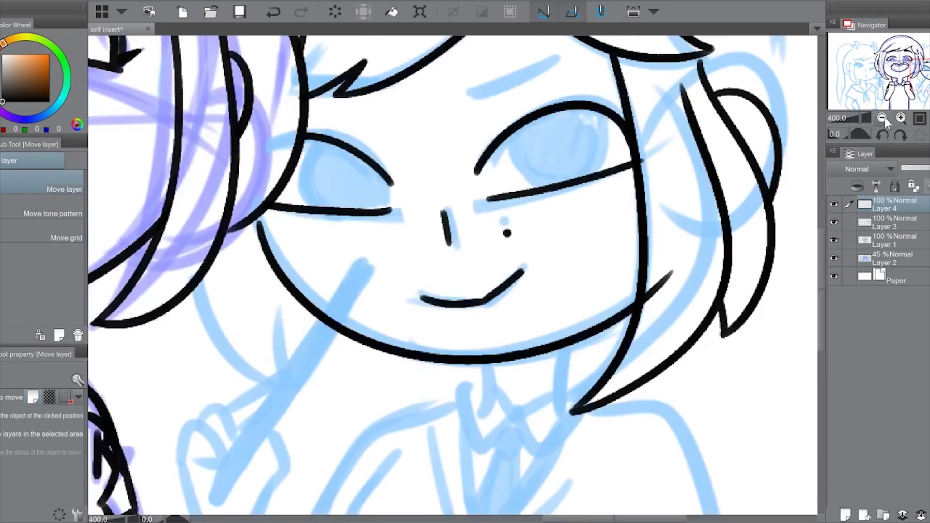
Ink the two pointed hair tufts on top of the right character's head and check them without the sketch
key("p")
left_click_drag(259, 204, 291, 514)
left_click_drag(588, 221, 679, 102)
mouse_move(679, 103)
left_mouse_down()
mouse_move(630, 213)
mouse_move(640, 199)
mouse_move(698, 242)
mouse_move(630, 216)
left_mouse_up()
key("ctrl+z")
key("ctrl+z")
key("ctrl+z")
key("ctrl+z")
mouse_move(681, 105)
left_mouse_down()
mouse_move(643, 197)
mouse_move(652, 244)
left_mouse_up()
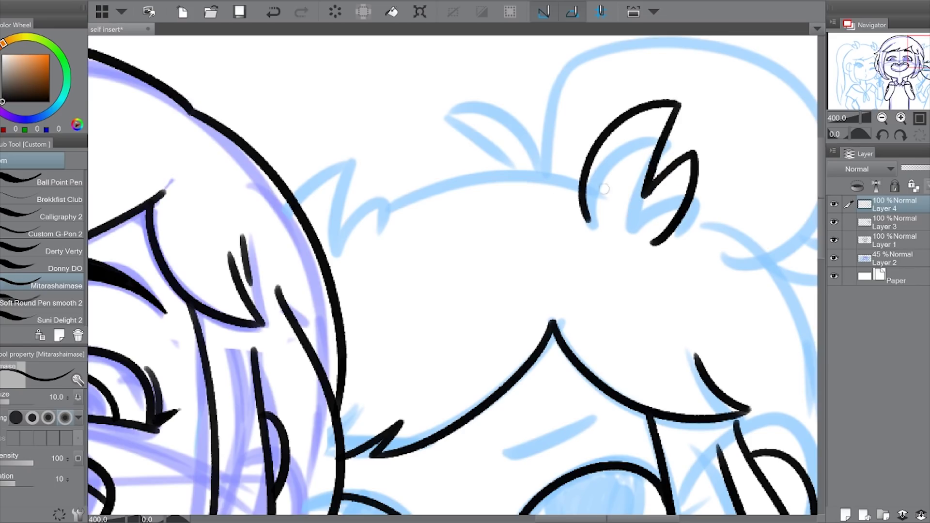
left_click_drag(288, 190, 343, 226)
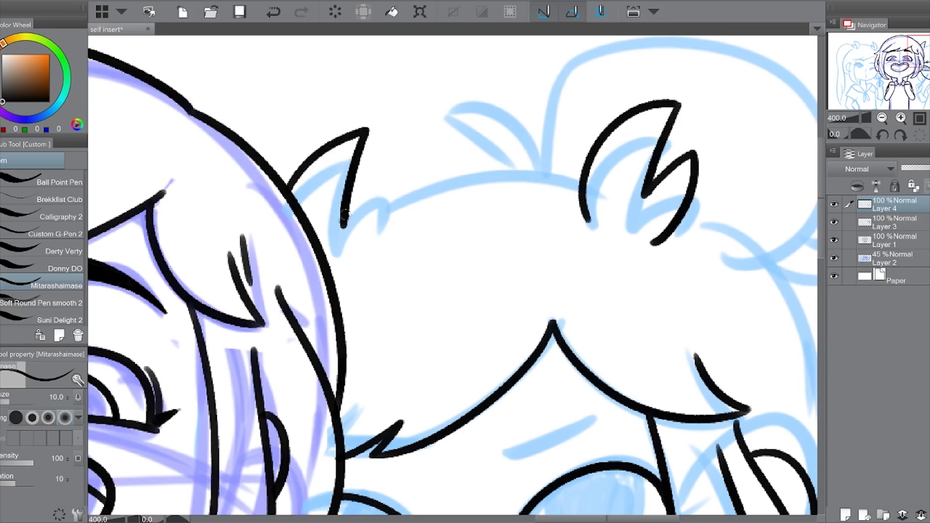
scroll(900, 120, "down", 3)
left_click(834, 259)
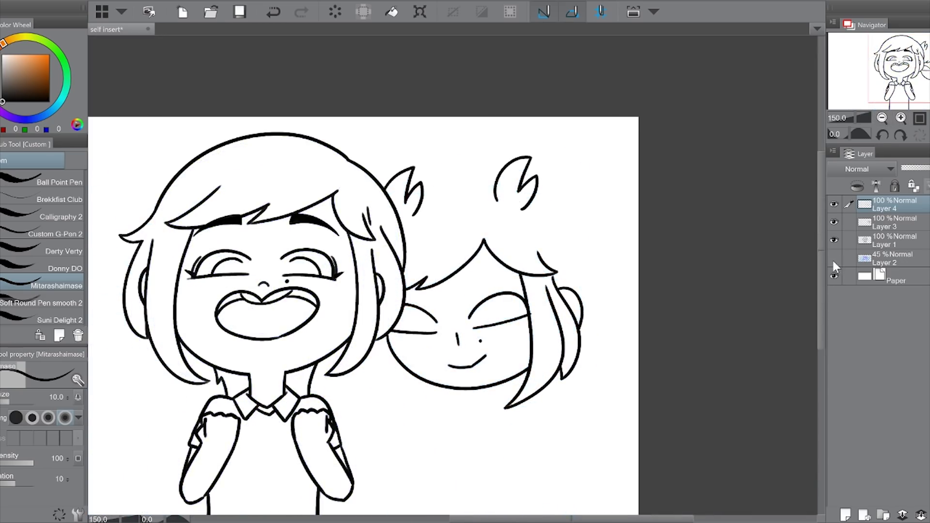
left_click(833, 258)
Ink the pointed hair lock below the right character's left cheek and check it with the sketch hidden
scroll(484, 242, "up", 3)
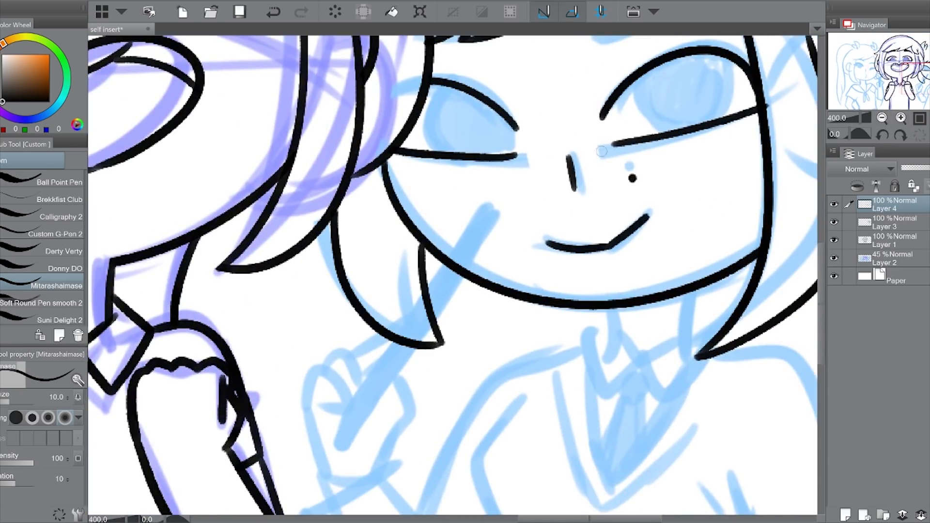
scroll(900, 120, "down", 3)
left_click(834, 258)
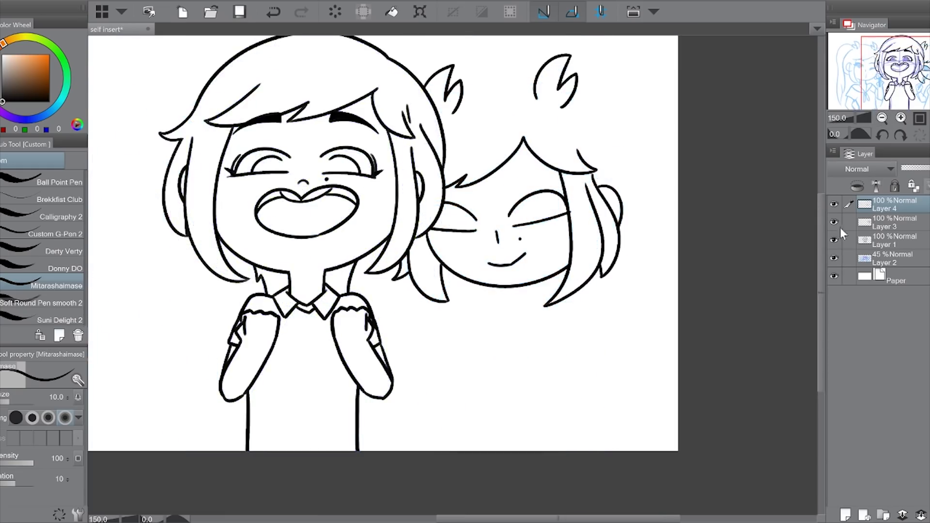
left_click(834, 258)
Merge Layer 4 into Layer 3, re-ink the right character's smile with an angled upturned corner, and check it without the sketch
scroll(484, 243, "up", 3)
left_click(920, 515)
left_click_drag(600, 246, 639, 216)
key("ctrl+z")
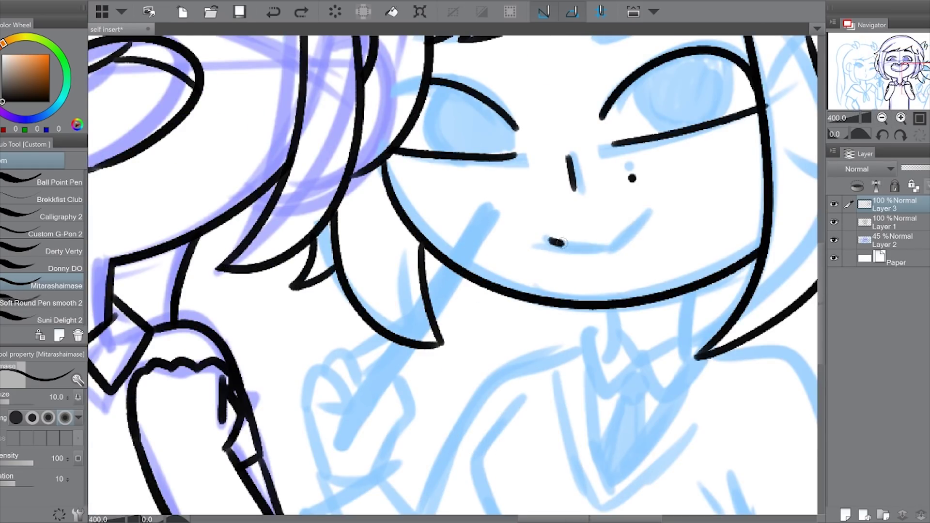
mouse_move(557, 243)
left_mouse_down()
mouse_move(648, 210)
mouse_move(612, 276)
left_mouse_up()
key("ctrl+z")
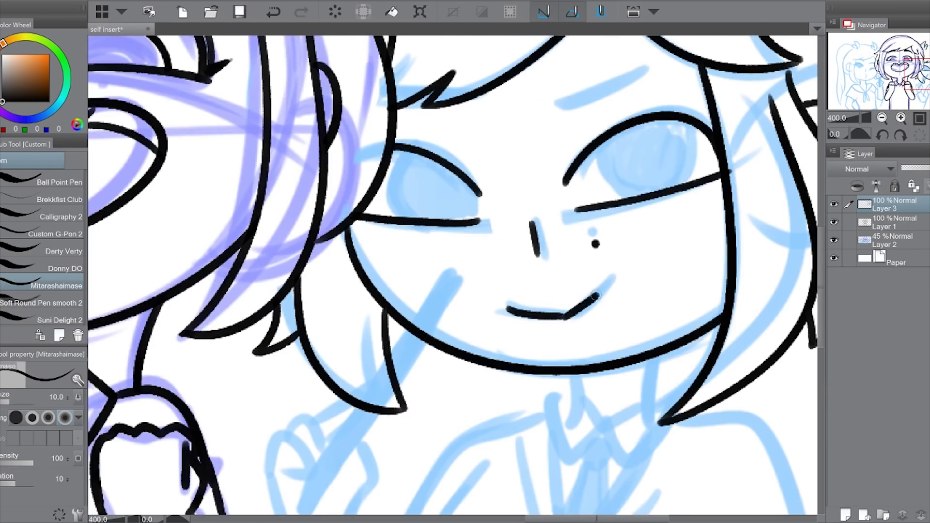
scroll(656, 243, "down", 3)
left_click(834, 241)
left_click(834, 240)
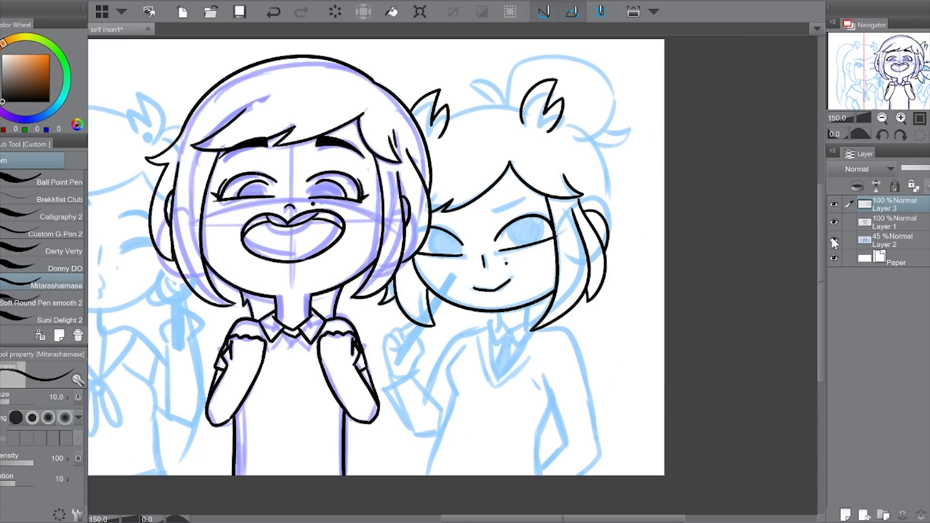
Ink the curved top of the right character's head between the two hair tufts
left_click(900, 118)
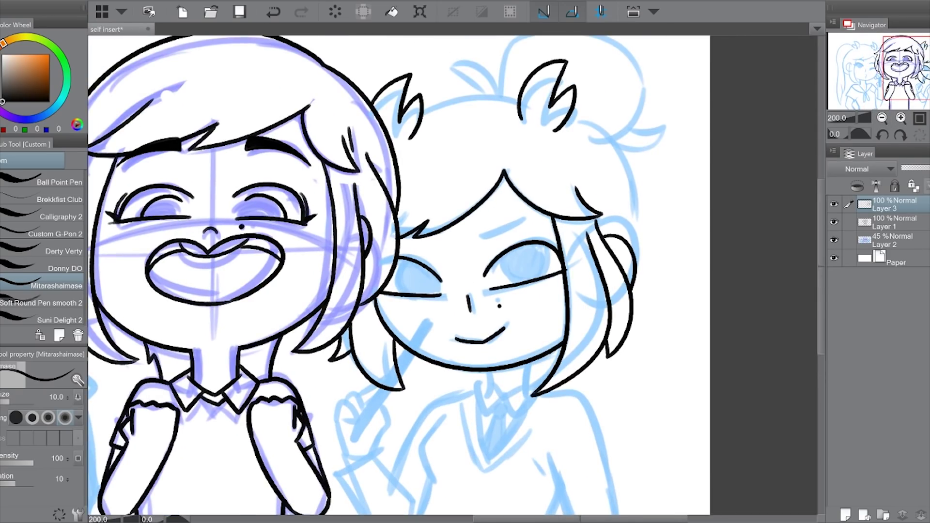
scroll(455, 97, "down", 4)
scroll(454, 97, "up", 4)
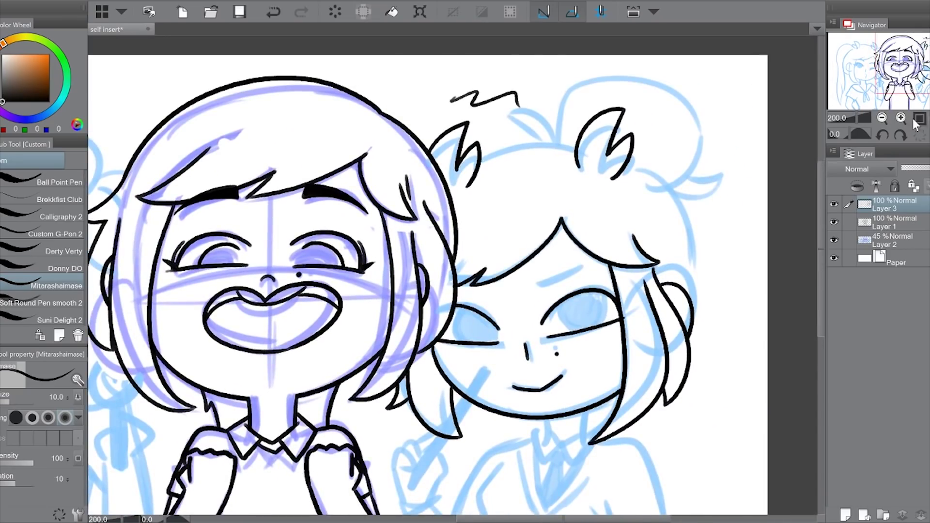
scroll(533, 218, "up", 2)
left_click_drag(218, 164, 703, 487)
scroll(484, 291, "down", 2)
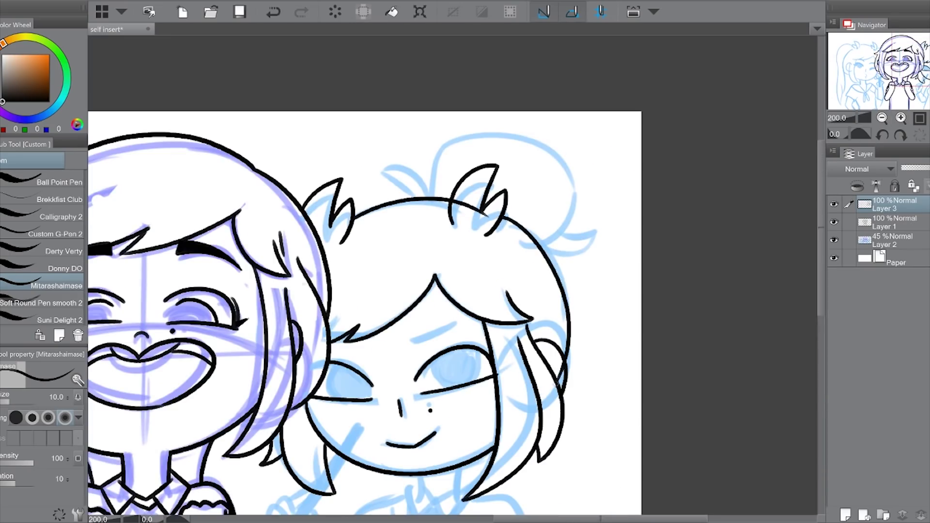
scroll(455, 271, "up", 2)
scroll(455, 272, "down", 3)
scroll(456, 272, "up", 1)
key("ctrl+z")
key("ctrl+z")
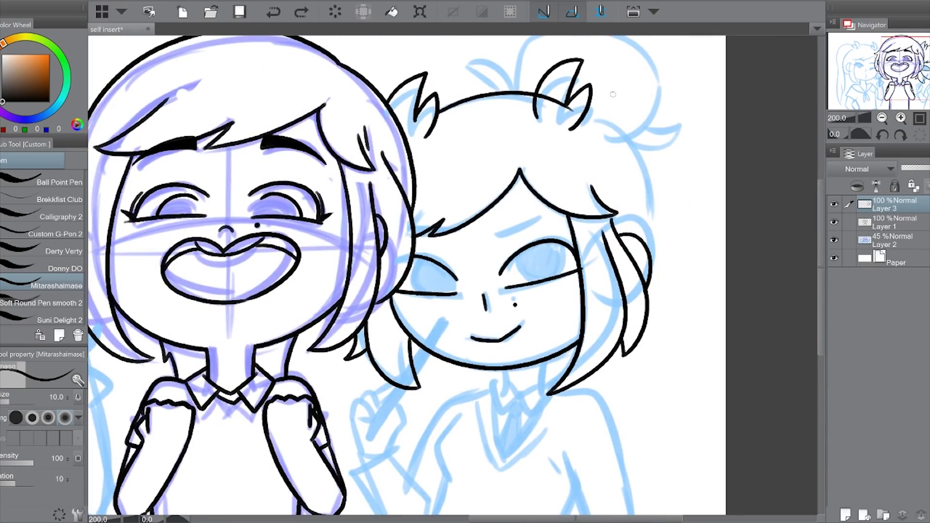
Ink the head outline down the outer side past the ear and erase the line crossing the right hair tuft
mouse_move(586, 115)
left_mouse_down()
mouse_move(662, 261)
mouse_move(652, 286)
left_mouse_up()
key("ctrl+z")
scroll(639, 264, "up", 3)
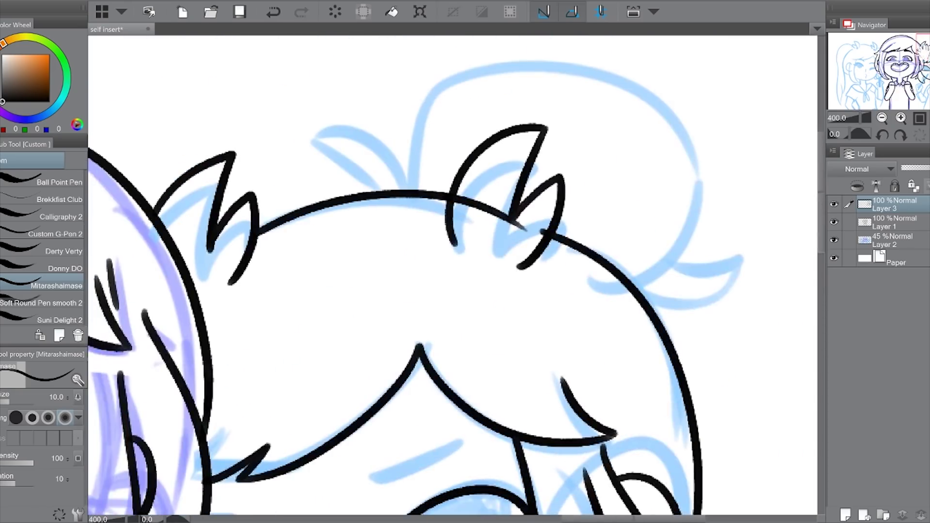
mouse_move(511, 218)
left_mouse_down()
mouse_move(561, 177)
mouse_move(519, 267)
left_mouse_up()
left_click_drag(484, 213, 462, 201)
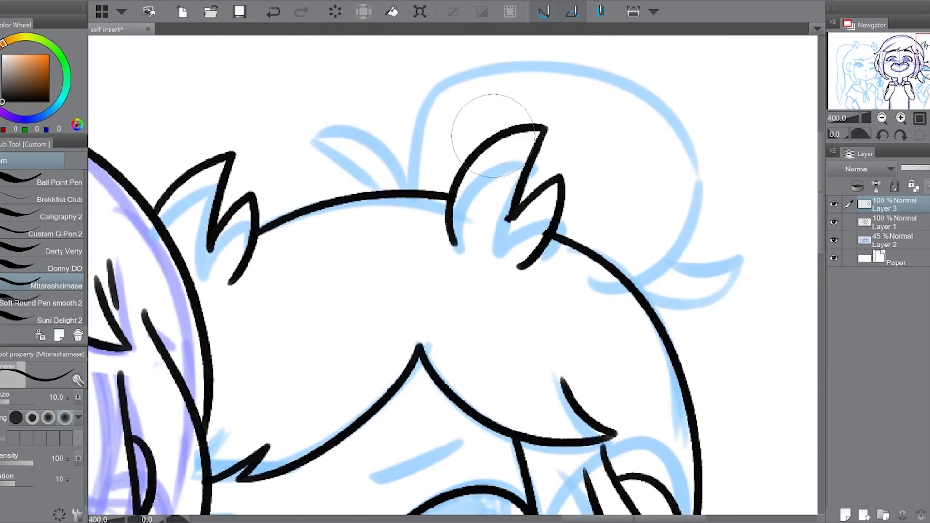
key("ctrl+z")
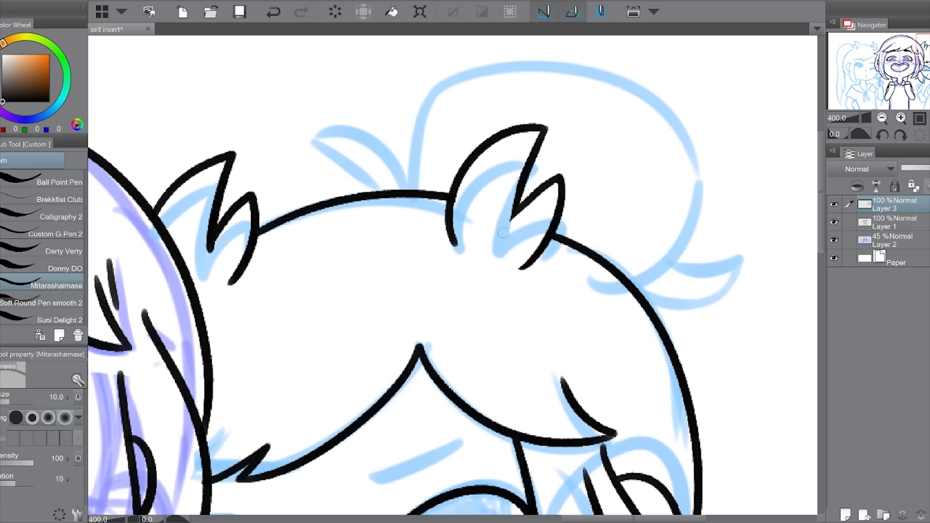
Add a new layer above Layer 3 and try inking the start of the hair bun with a pointed tuft
left_click(845, 515)
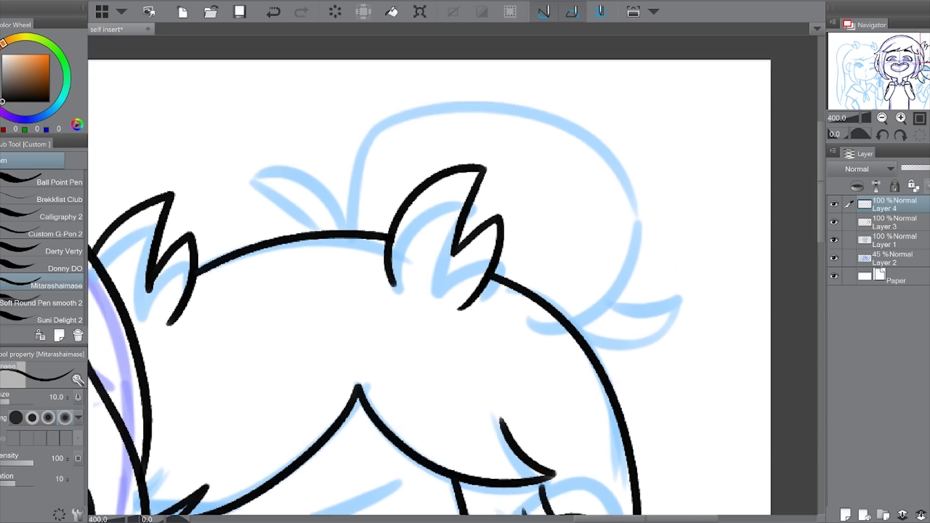
mouse_move(349, 241)
left_mouse_down()
mouse_move(283, 183)
mouse_move(330, 215)
mouse_move(432, 146)
left_mouse_up()
key("ctrl+z")
left_click_drag(330, 216, 431, 146)
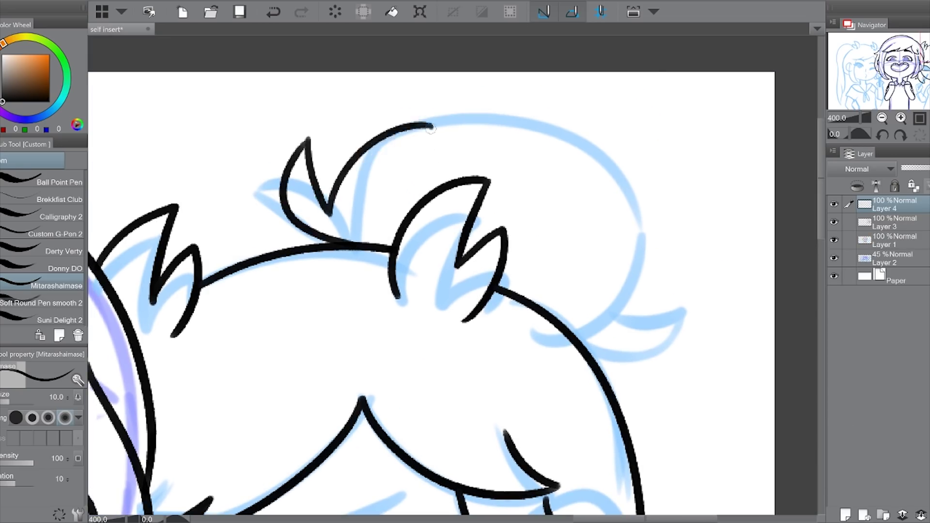
key("ctrl+z")
key("ctrl+z")
mouse_move(359, 240)
left_mouse_down()
mouse_move(347, 125)
mouse_move(425, 152)
left_mouse_up()
key("ctrl+z")
key("ctrl+z")
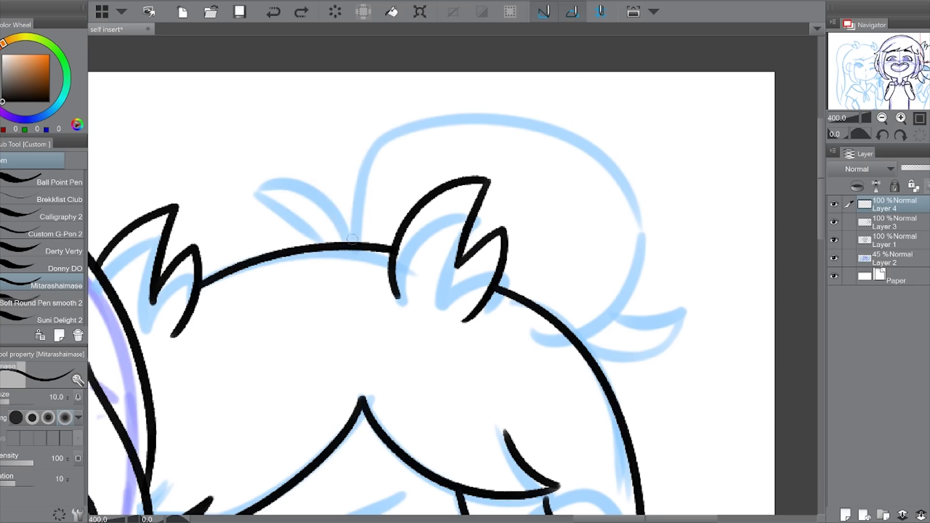
Ink the large round hair bun with pointed tufts at its left base
mouse_move(359, 241)
left_mouse_down()
mouse_move(249, 210)
mouse_move(316, 238)
mouse_move(371, 116)
mouse_move(362, 198)
mouse_move(306, 242)
left_mouse_up()
key("ctrl+z")
key("ctrl+z")
mouse_move(366, 176)
left_mouse_down()
mouse_move(632, 290)
mouse_move(577, 322)
left_mouse_up()
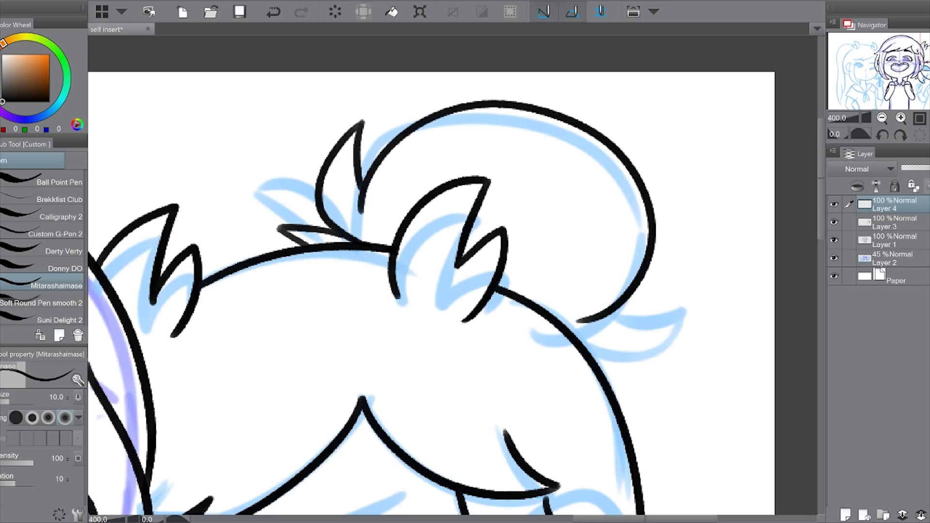
Ink the pointed hair tufts sticking out at the right base of the bun
key("minus")
key("minus")
key("minus")
mouse_move(305, 231)
left_mouse_down()
mouse_move(278, 127)
mouse_move(222, 72)
left_mouse_up()
key("asciicircum")
key("asciicircum")
key("asciicircum")
scroll(526, 315, "down", 5)
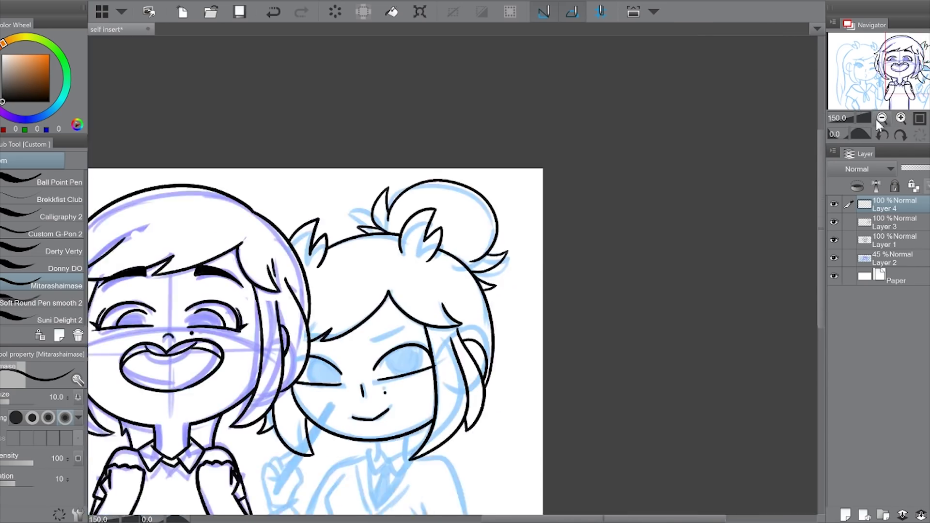
scroll(526, 315, "up", 5)
left_click_drag(458, 345, 448, 252)
key("ctrl+z")
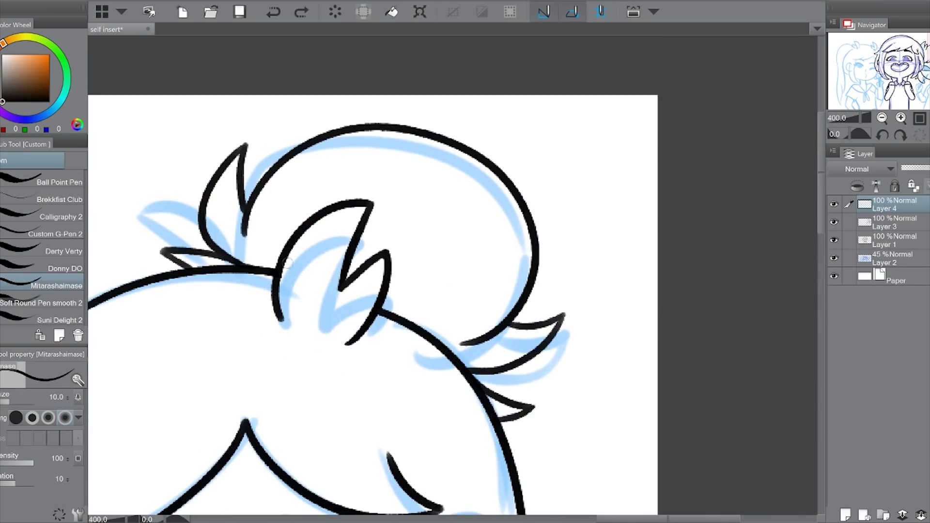
Ink the inner hair strands of the bun and check the line art with the sketch hidden
left_click_drag(340, 193, 275, 264)
left_click_drag(392, 260, 411, 276)
key("ctrl+z")
mouse_move(410, 200)
left_mouse_down()
mouse_move(433, 334)
mouse_move(425, 281)
left_mouse_up()
mouse_move(386, 221)
left_mouse_down()
mouse_move(408, 287)
mouse_move(509, 218)
mouse_move(575, 237)
left_mouse_up()
scroll(640, 101, "down", 5)
left_click(834, 258)
left_click(834, 258)
Thicken the upper eyelid lines of both of the right character's eyes, using a mirrored view for the partly hidden eye
left_click(901, 118)
left_click(901, 118)
key("ctrl+z")
left_click_drag(427, 290, 582, 237)
key("h")
left_click_drag(561, 296, 651, 257)
key("ctrl+z")
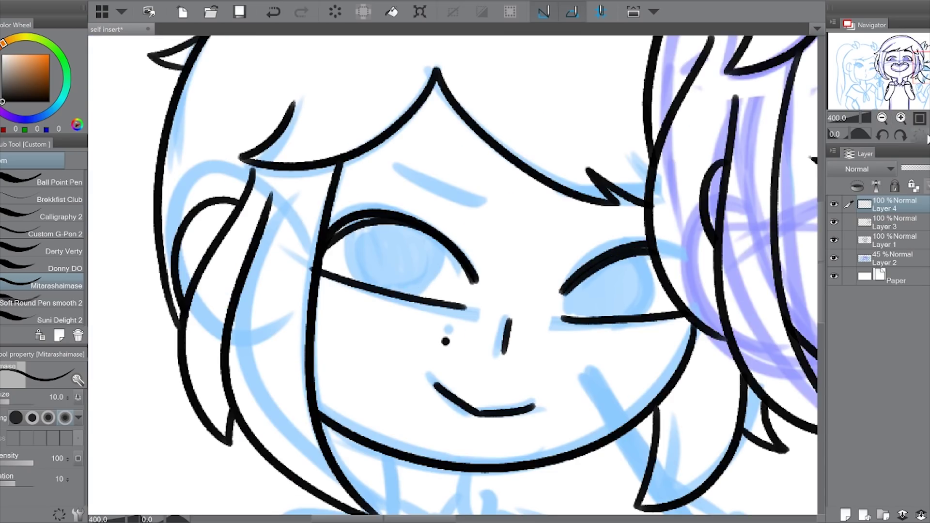
Ink the right character's fully visible eyebrow as a thick slanted wedge and check it with the sketch hidden
key("h")
left_click_drag(534, 158, 420, 204)
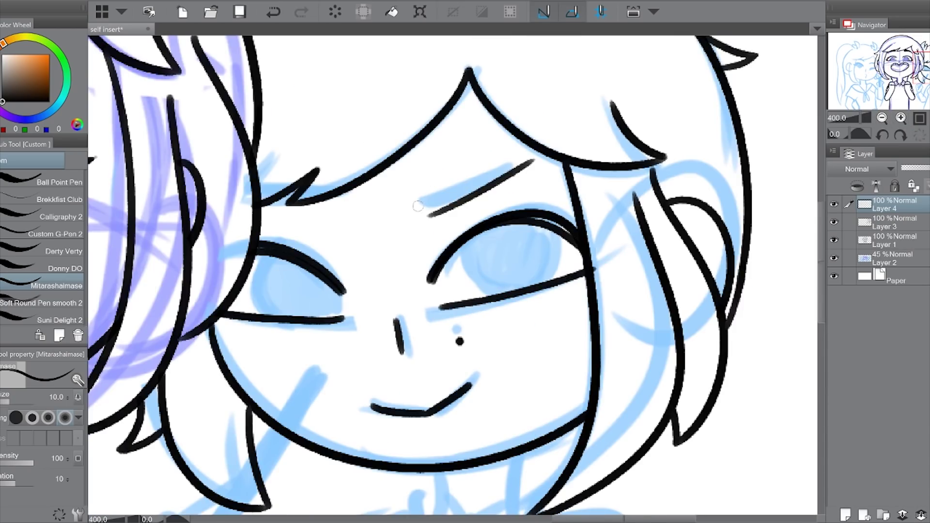
left_click(901, 118)
mouse_move(334, 270)
left_mouse_down()
mouse_move(361, 295)
mouse_move(559, 180)
mouse_move(451, 245)
mouse_move(509, 213)
left_mouse_up()
key("ctrl+minus")
key("ctrl+minus")
key("ctrl+minus")
key("ctrl+minus")
key("ctrl+minus")
left_click(834, 257)
left_click(833, 260)
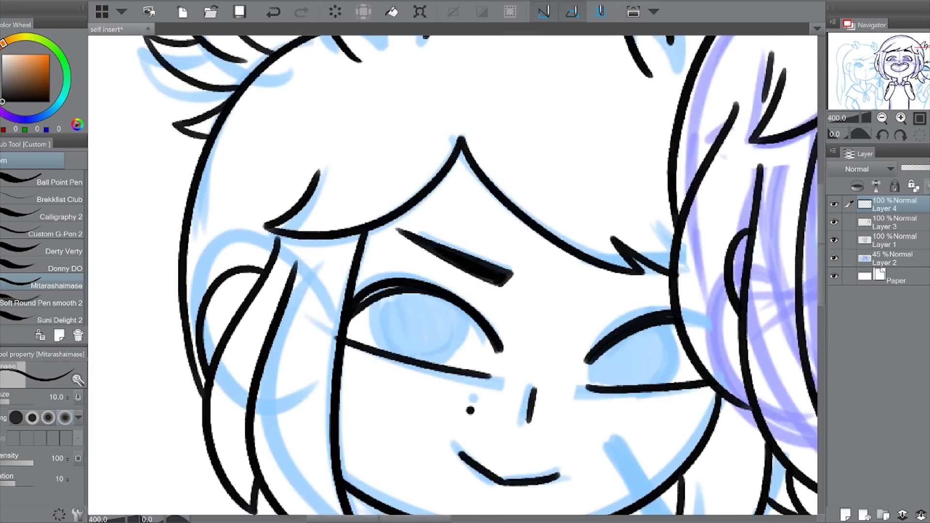
Ink the matching thick eyebrow above the partly hidden eye and check both brows with the sketch hidden
key("ctrl+z")
mouse_move(603, 264)
left_mouse_down()
mouse_move(695, 220)
mouse_move(632, 250)
left_mouse_up()
key("ctrl+z")
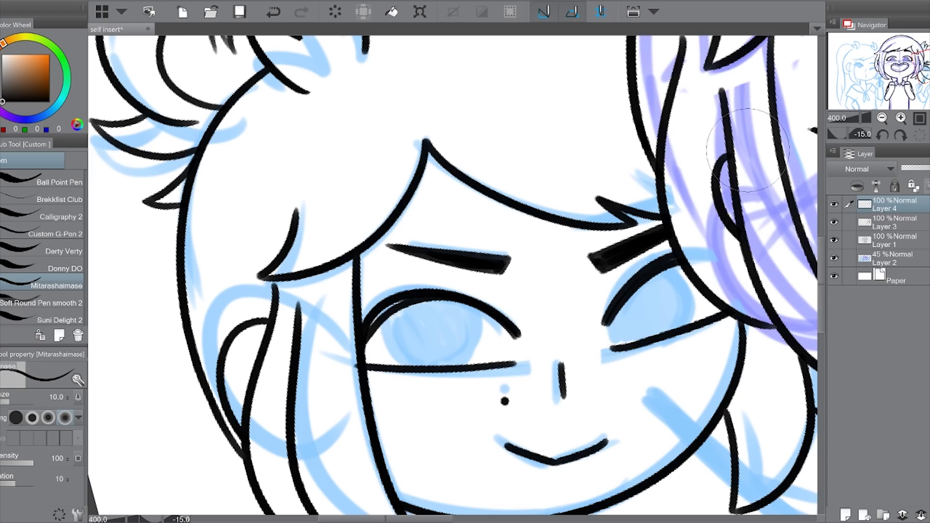
key("ctrl+0")
left_click(834, 258)
key("ctrl+plus")
key("ctrl+plus")
key("minus")
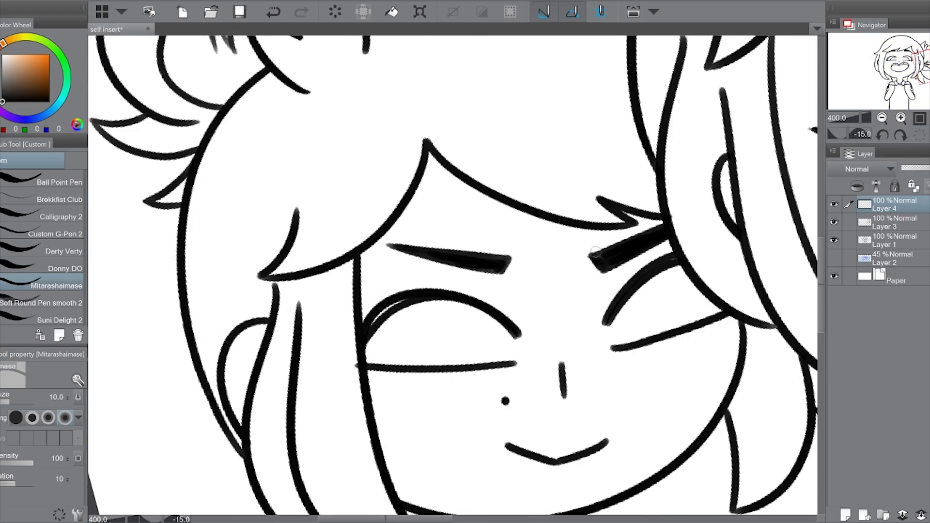
Merge the eyebrow layer into Layer 3 and show the sketch again
key("ctrl+alt+0")
key("ctrl+e")
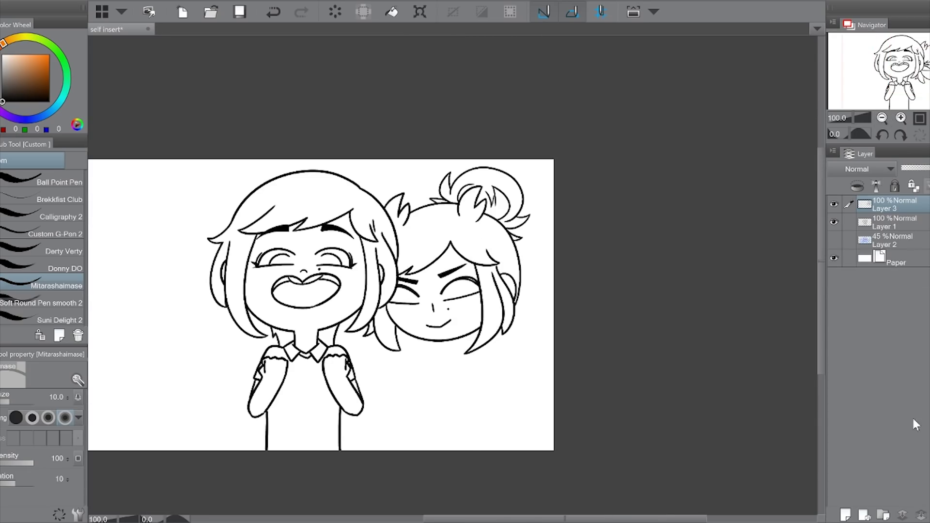
left_click(835, 242)
key("ctrl+z")
Ink the iris outlines and inner edges of the right character's eyes
left_click(902, 118)
left_click(902, 118)
left_click(901, 118)
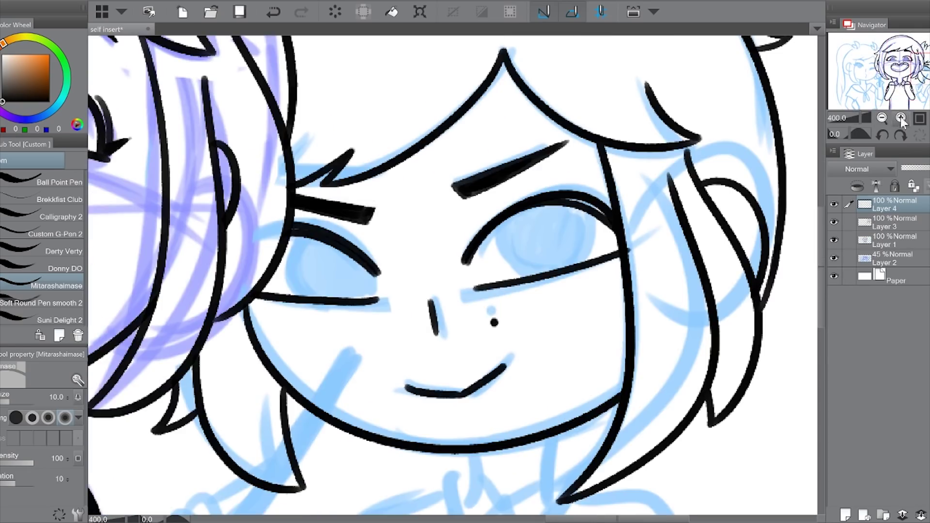
left_click_drag(293, 236, 305, 297)
key("ctrl+z")
mouse_move(509, 231)
left_mouse_down()
mouse_move(514, 281)
mouse_move(489, 273)
left_mouse_up()
left_click_drag(596, 214, 577, 264)
Examine the line art with the sketch hidden, comparing the mirrored and normal views
key("ctrl+alt+0")
left_click(835, 258)
key("h")
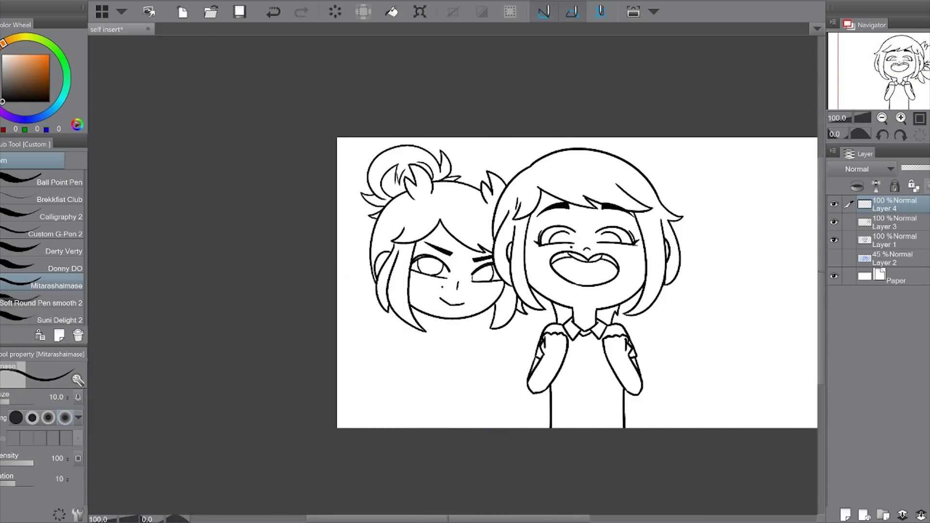
key("h")
key("h")
Merge Layer 4 into Layer 3, add a new layer with the sketch shown again, and save the file
key("h")
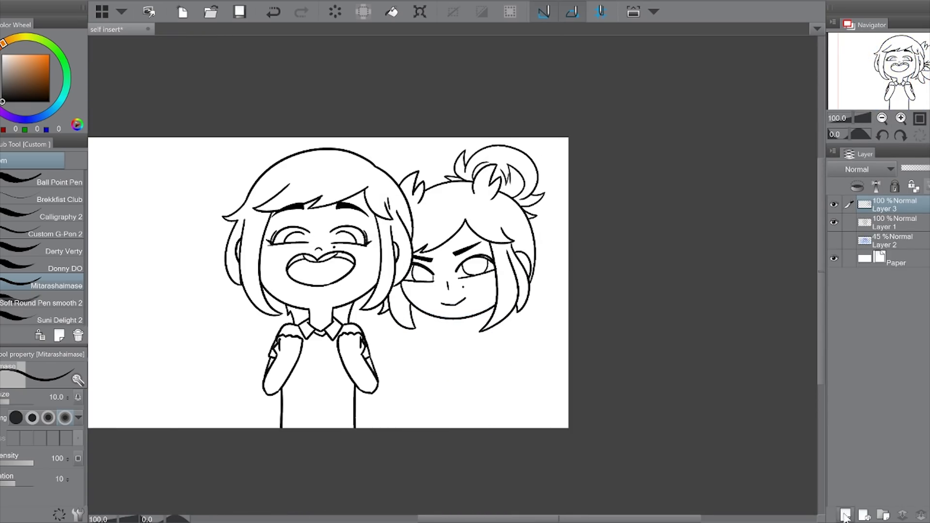
left_click(834, 258)
key("ctrl+s")
Ink the right character's neck and pointed shirt collar below the jaw
left_click(902, 118)
left_click(902, 118)
left_click(902, 119)
scroll(538, 226, "down", 3)
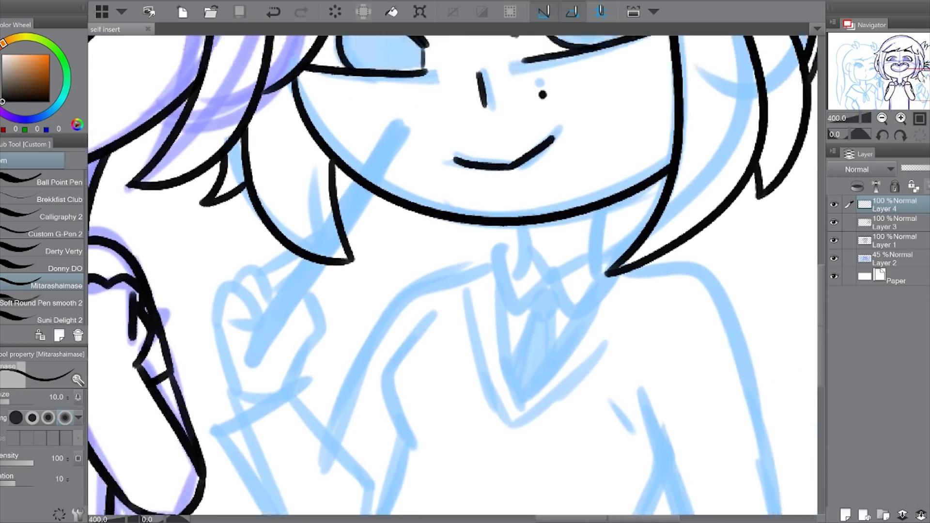
mouse_move(537, 194)
left_mouse_down()
mouse_move(538, 226)
mouse_move(636, 235)
left_mouse_up()
left_click_drag(509, 225, 528, 280)
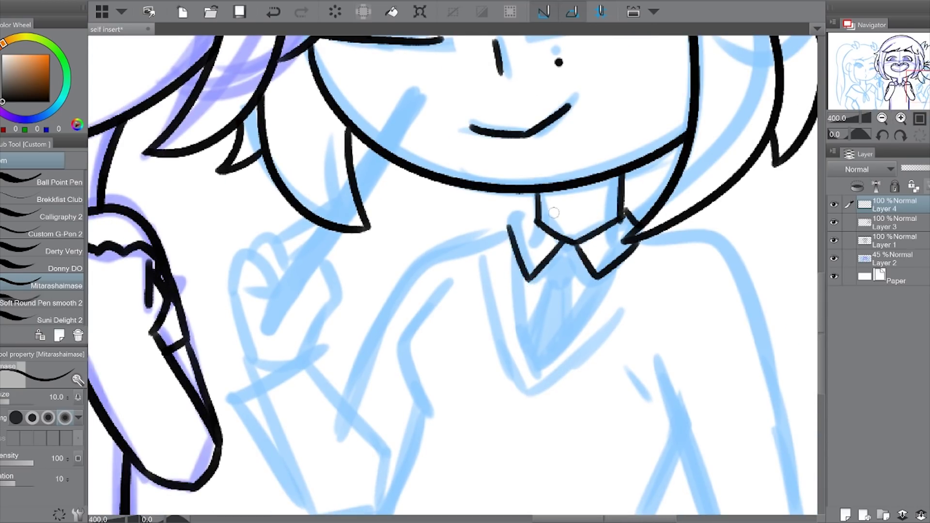
left_click_drag(556, 250, 582, 252)
Ink the inner and outer V-neck lines of the vest below the collar
mouse_move(512, 243)
left_mouse_down()
mouse_move(540, 361)
mouse_move(623, 259)
left_mouse_up()
key("ctrl+z")
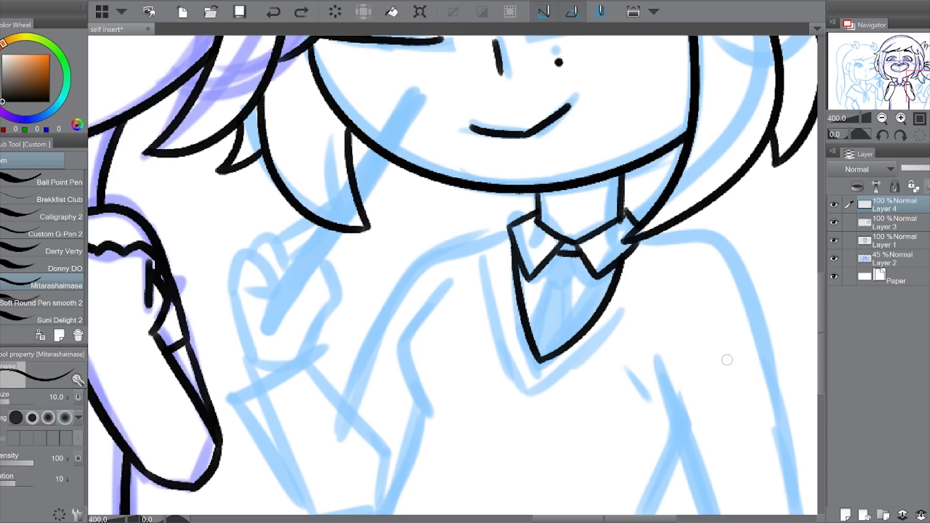
key("ctrl+z")
mouse_move(512, 243)
left_mouse_down()
mouse_move(541, 369)
mouse_move(622, 260)
left_mouse_up()
key("ctrl+z")
left_click_drag(487, 253, 538, 405)
left_click_drag(536, 396, 642, 287)
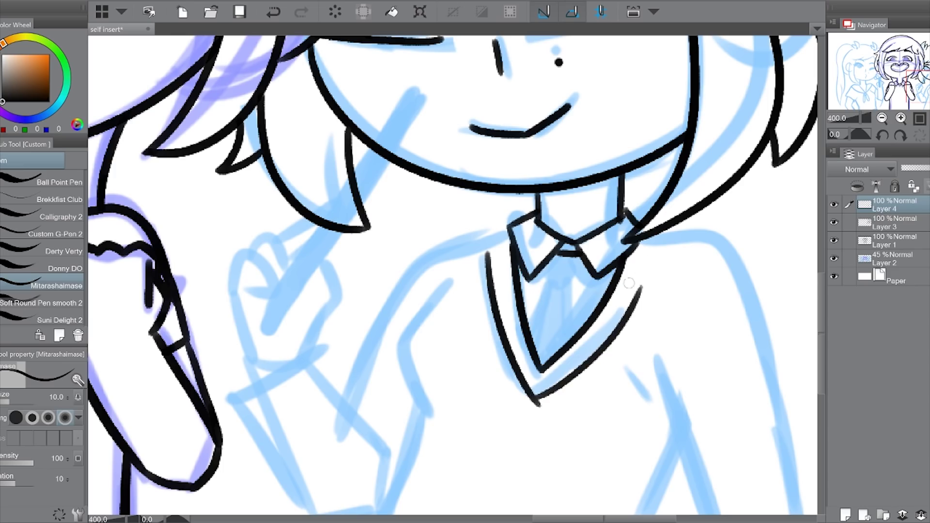
Ink the necktie's knot and hanging part inside the V-neck
left_click(882, 118)
left_click(901, 117)
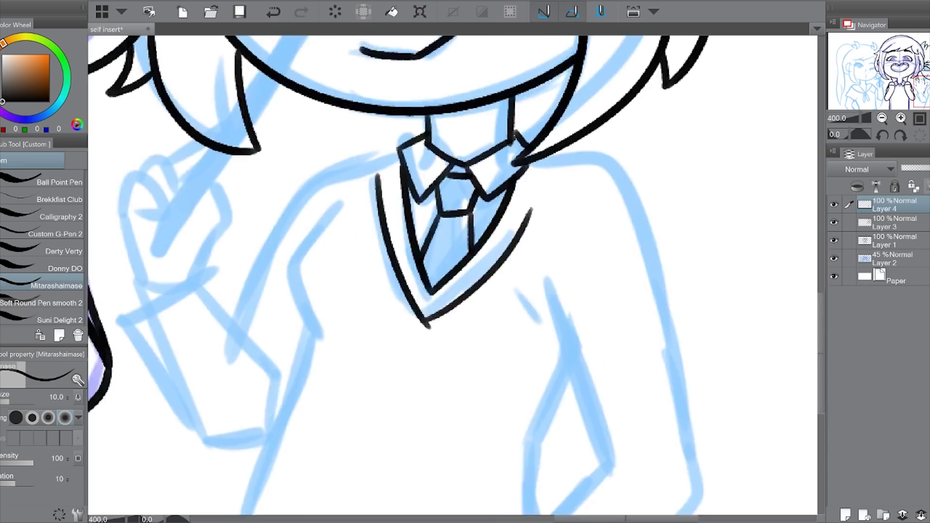
left_click(882, 118)
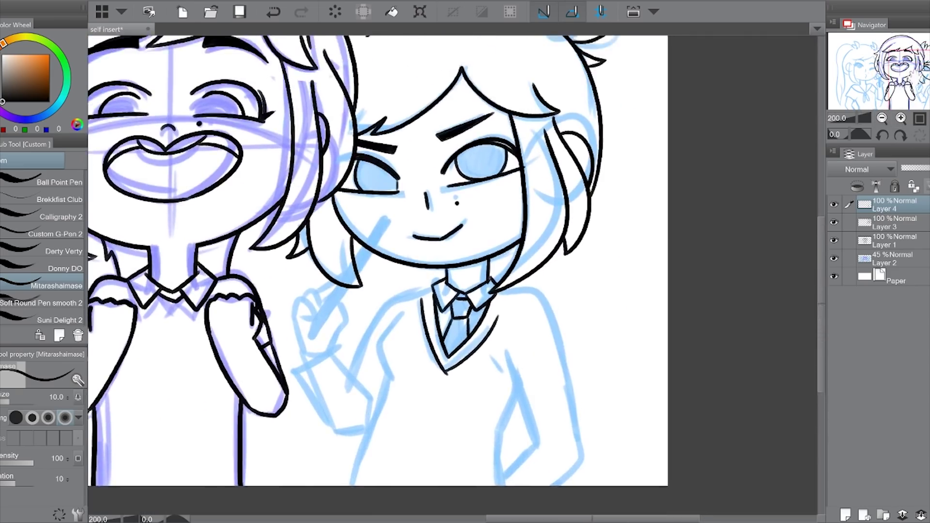
Lower the opacity of Layer 4 to 63% and add a new layer above it
left_click(901, 118)
left_click_drag(928, 168, 917, 167)
left_click(845, 515)
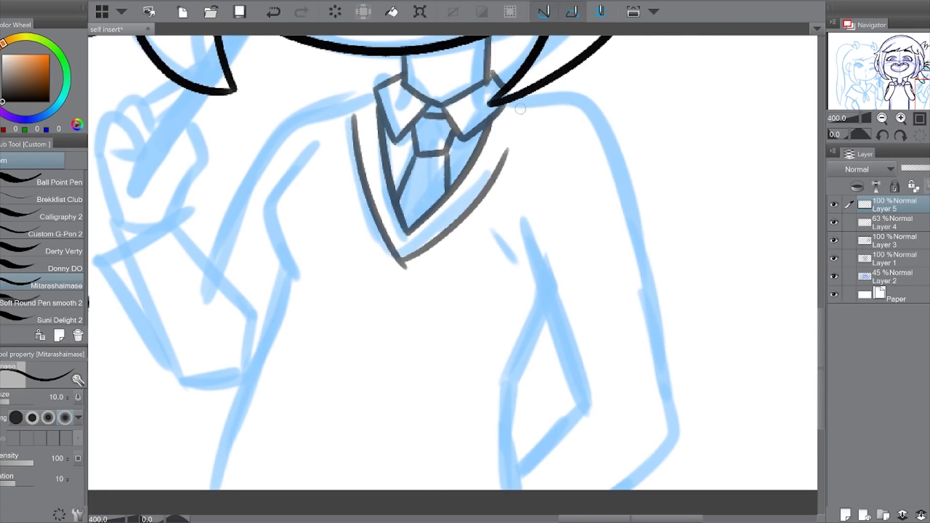
Ink both long side lines of the right character's torso and the outline of the right shoulder and sleeve
left_click_drag(525, 103, 435, 489)
left_click_drag(347, 107, 244, 489)
left_click_drag(468, 308, 608, 166)
scroll(629, 150, "up", 3)
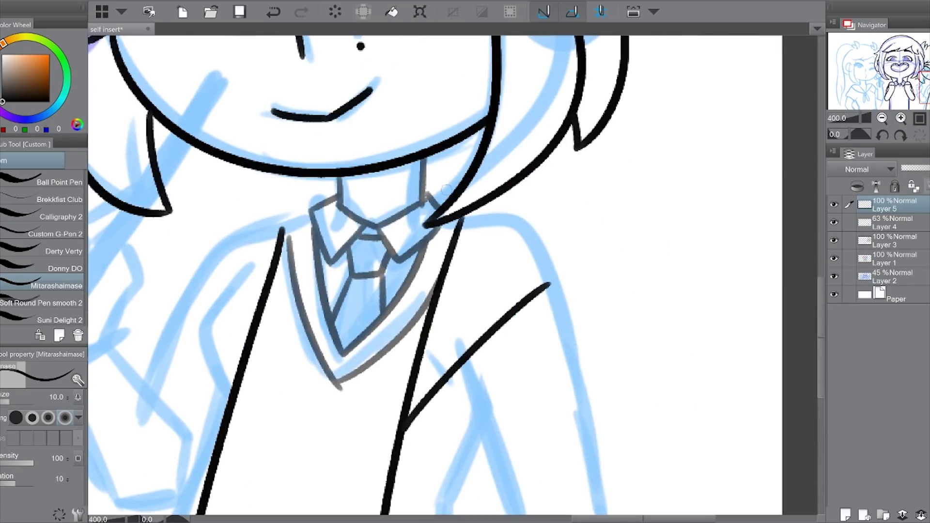
mouse_move(524, 180)
left_mouse_down()
mouse_move(584, 315)
mouse_move(579, 373)
mouse_move(741, 281)
left_mouse_up()
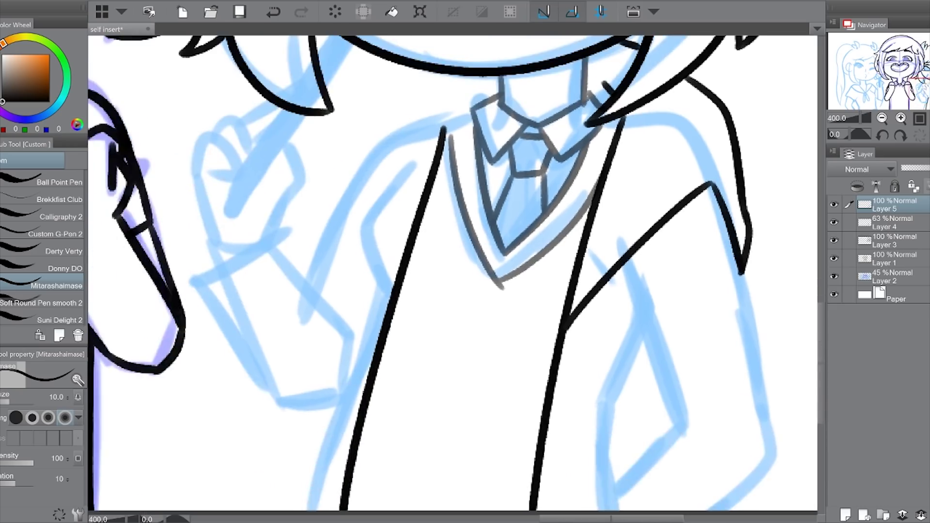
Ink the right character's other shoulder line from below the chin down to the torso's side line
left_click_drag(387, 139, 381, 328)
left_click_drag(386, 137, 479, 84)
key("ctrl+z")
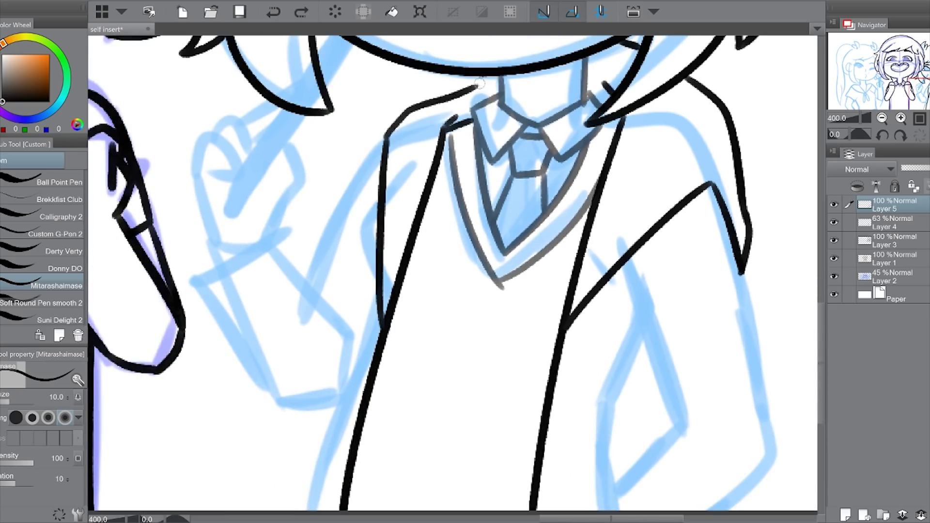
key("ctrl+z")
left_click_drag(383, 139, 391, 114)
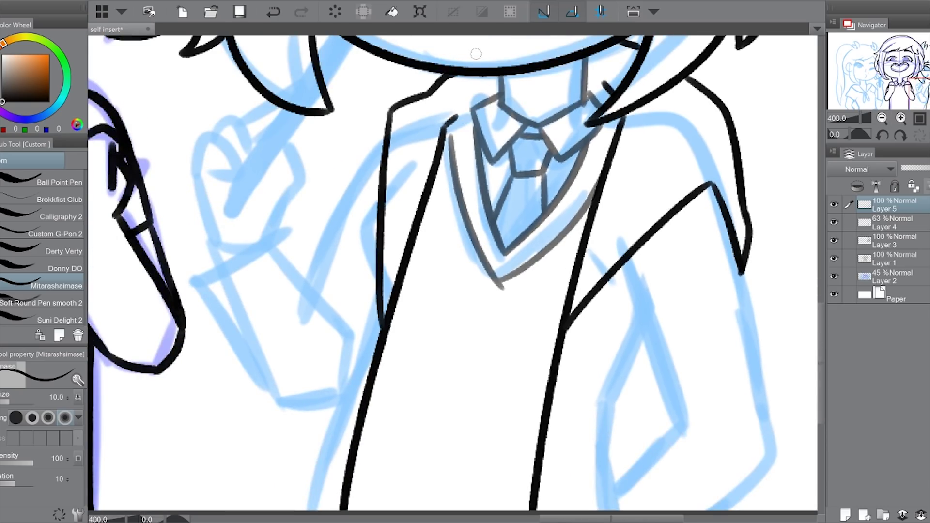
Ink the right character's arm bent at the hip, with the sleeve folds and creases at the inner elbow and armpit
scroll(675, 94, "down", 5)
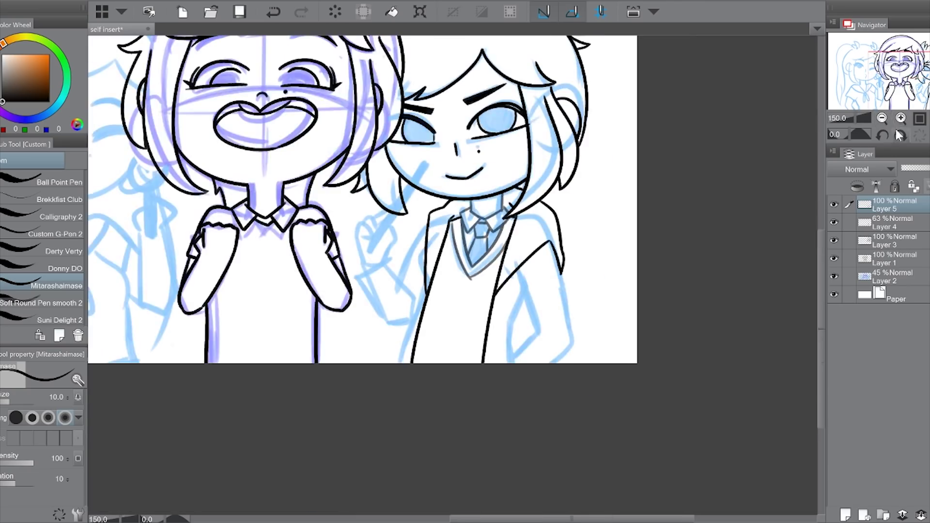
scroll(676, 94, "up", 5)
left_click_drag(620, 359, 579, 308)
left_click_drag(611, 246, 562, 372)
key("ctrl+z")
mouse_move(562, 253)
left_mouse_down()
mouse_move(596, 350)
mouse_move(616, 363)
left_mouse_up()
mouse_move(624, 365)
left_mouse_down()
mouse_move(654, 398)
mouse_move(631, 405)
left_mouse_up()
left_click_drag(600, 356, 547, 423)
left_click_drag(678, 214, 684, 439)
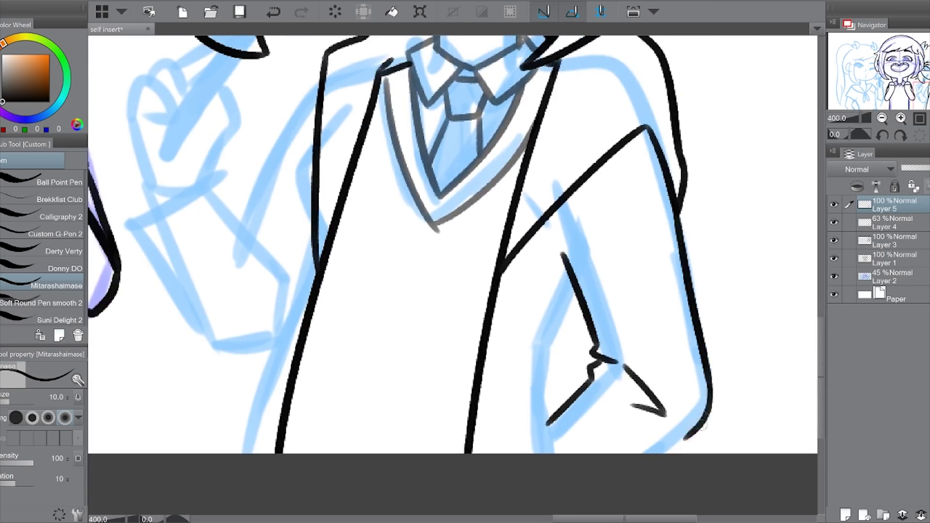
left_click_drag(574, 286, 497, 435)
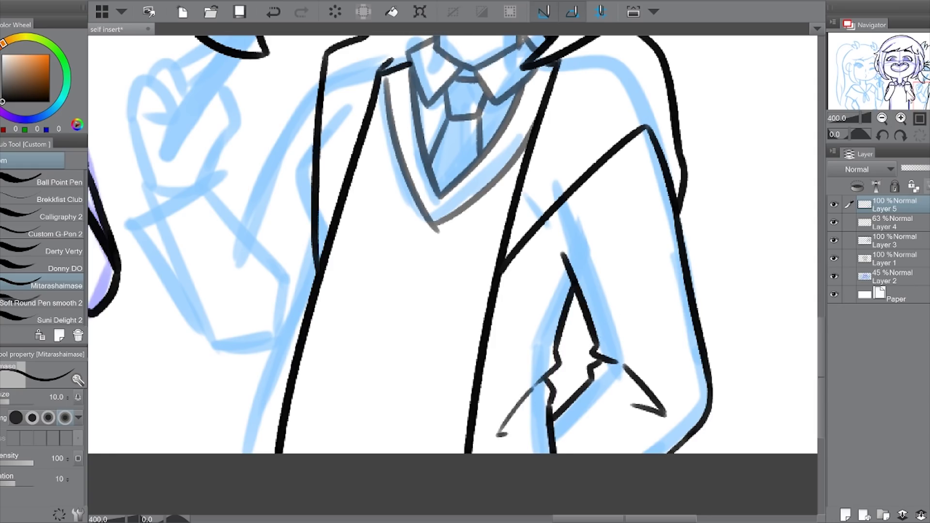
left_click_drag(485, 242, 557, 296)
Ink the outer body line behind the vest and the sleeve, elbow and forearm of the raised arm
left_click_drag(385, 207, 314, 520)
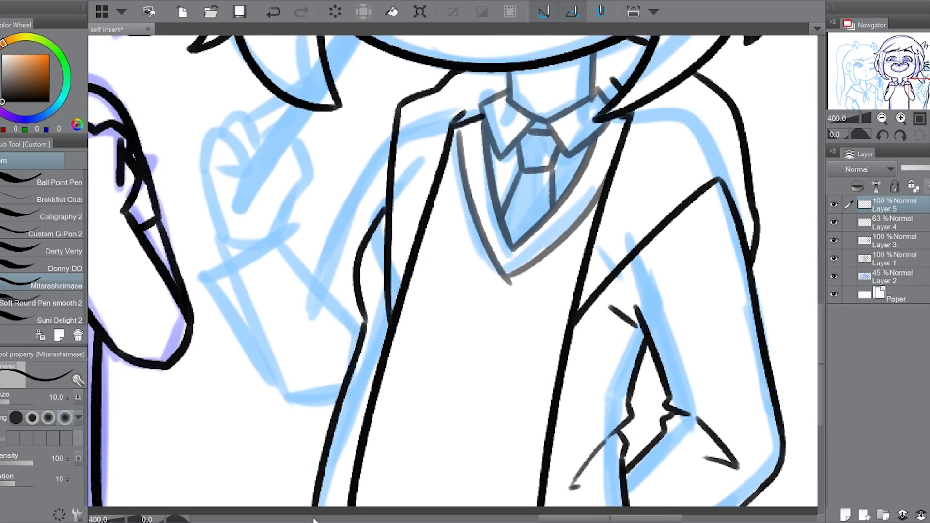
left_click_drag(393, 139, 330, 281)
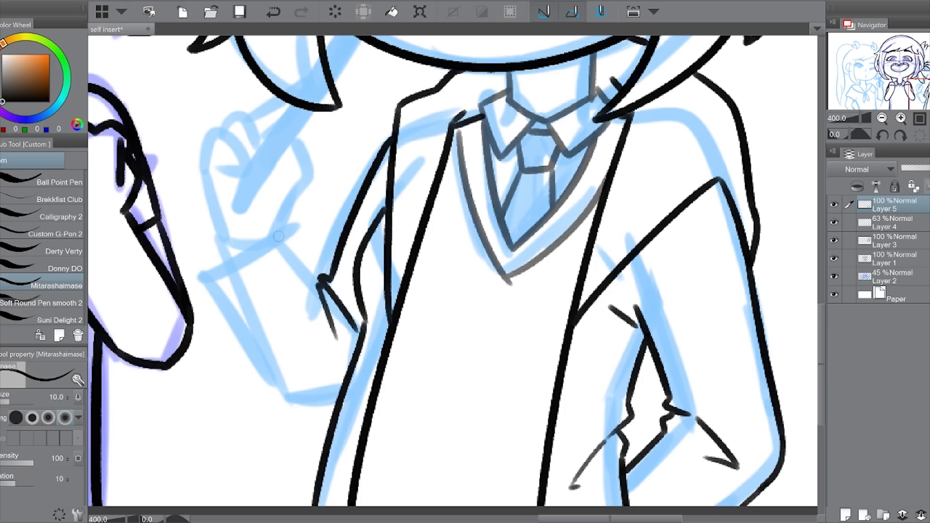
left_click_drag(210, 322, 278, 236)
key("ctrl+z")
left_click_drag(211, 322, 278, 236)
mouse_move(232, 266)
left_mouse_down()
mouse_move(211, 322)
mouse_move(325, 405)
left_mouse_up()
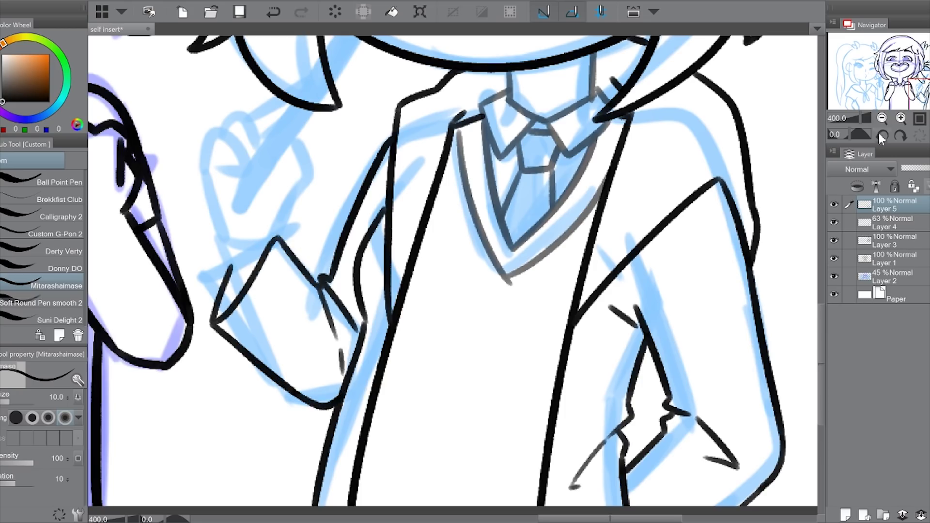
Restore Layer 4 to 100% opacity and merge Layer 5 down into it
left_click(882, 118)
left_click(834, 276)
left_click(834, 277)
left_click(892, 223)
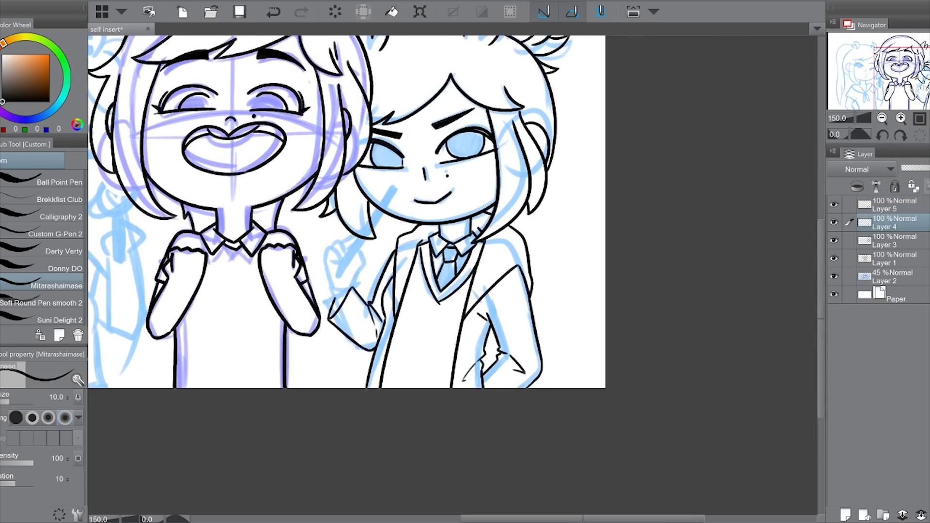
left_click(892, 204)
key("ctrl+e")
Ink the wand in the raised hand as two long tapering edges closed by rounded ends
left_click(900, 118)
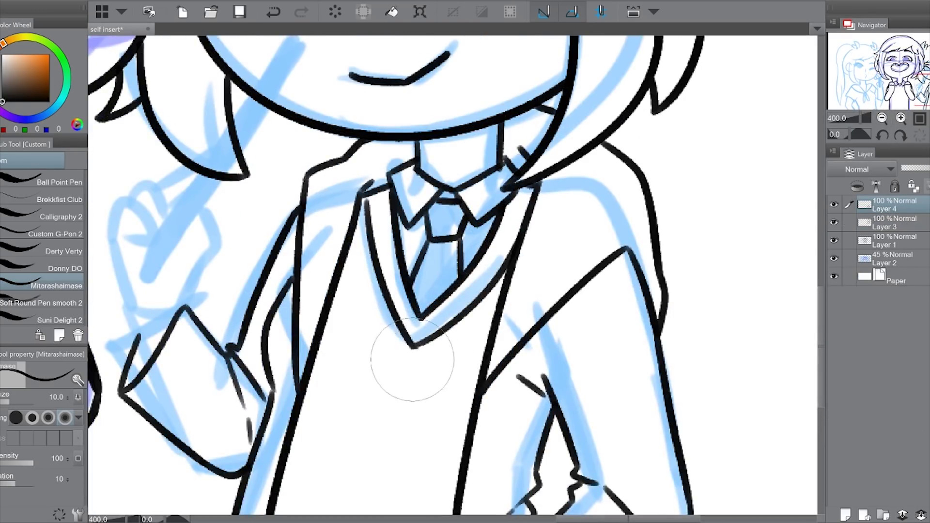
left_click(882, 117)
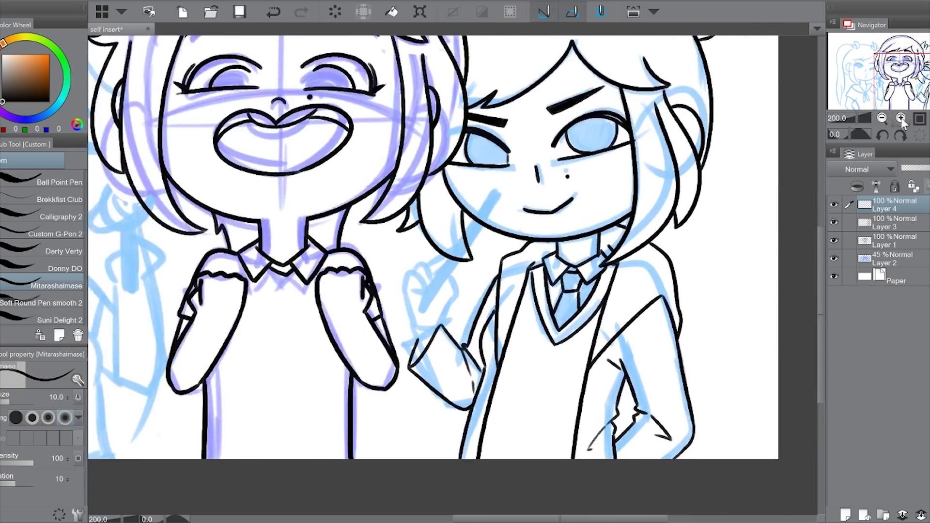
left_click(901, 118)
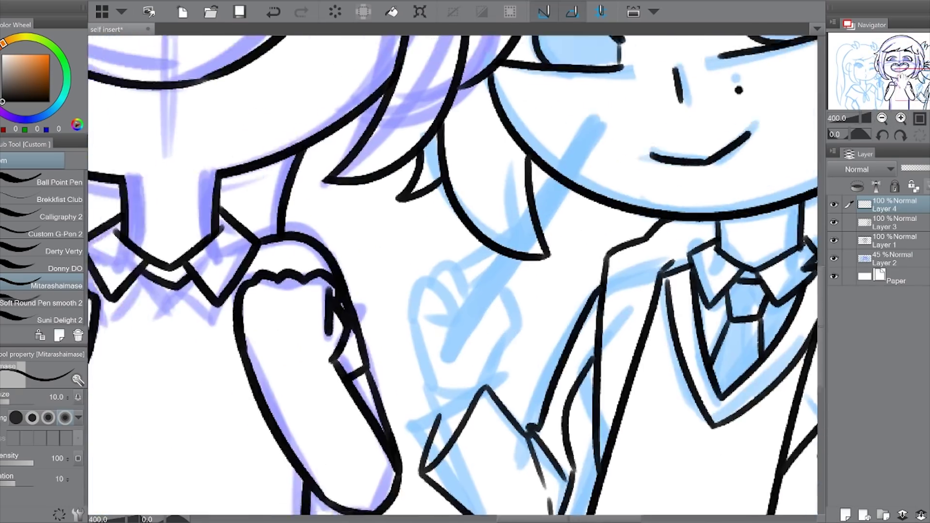
left_click_drag(491, 164, 321, 421)
key("ctrl+z")
left_click_drag(504, 145, 335, 378)
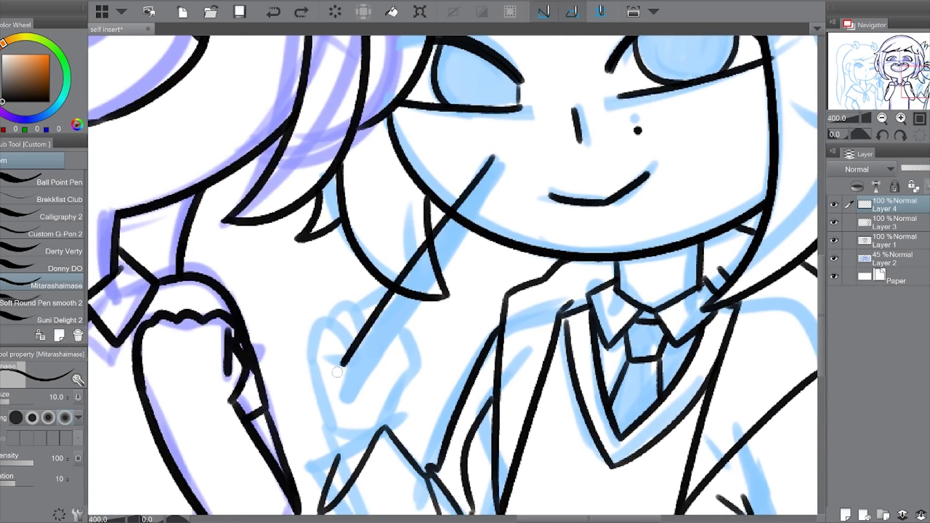
key("ctrl+z")
mouse_move(505, 145)
left_mouse_down()
mouse_move(314, 407)
mouse_move(330, 430)
left_mouse_up()
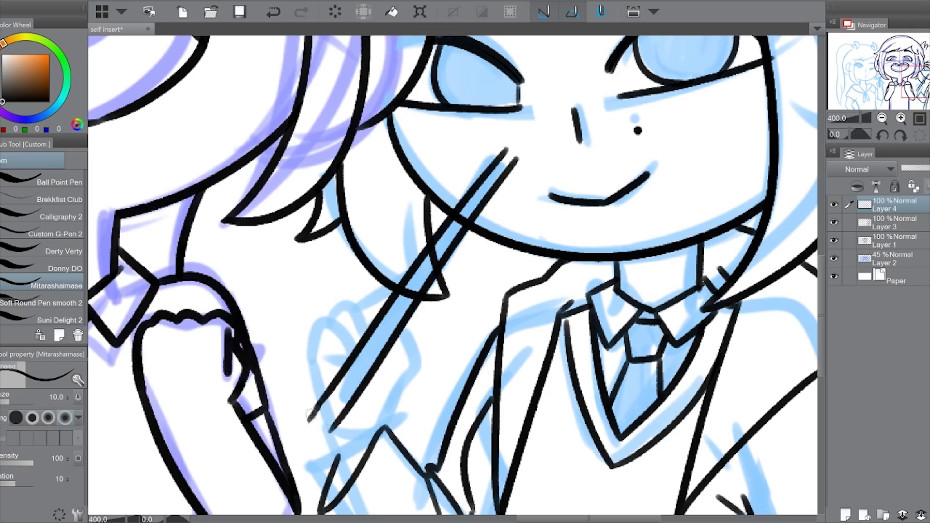
key("ctrl+z")
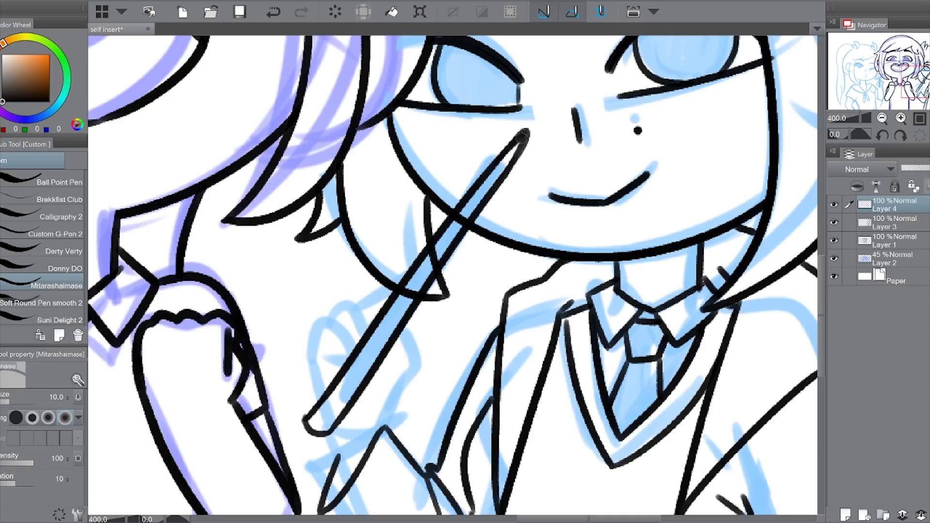
Add a new layer above Layer 4 and ink the outer edge of the raised hand and wrist up to the first fingertip
left_click(882, 118)
left_click(882, 118)
left_click(901, 117)
left_click(900, 117)
key("ctrl+shift+n")
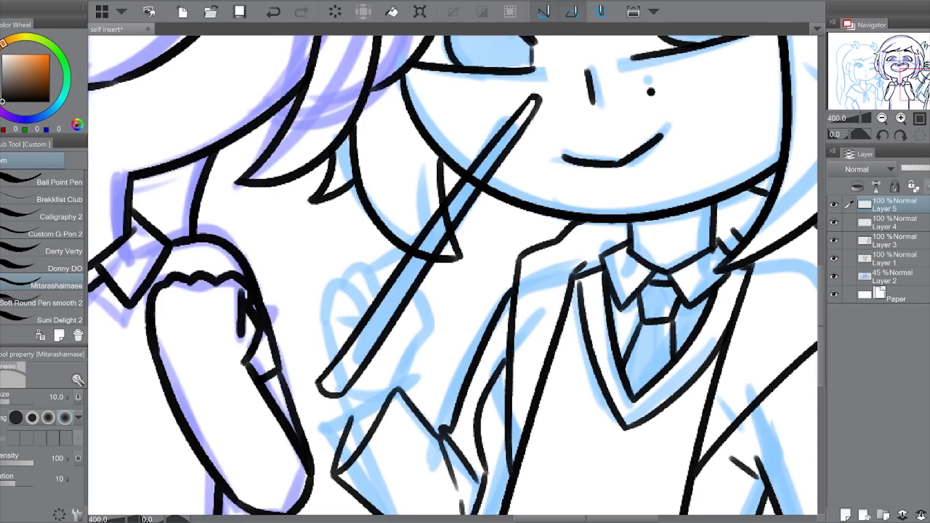
key("ctrl+z")
left_click_drag(313, 323, 330, 361)
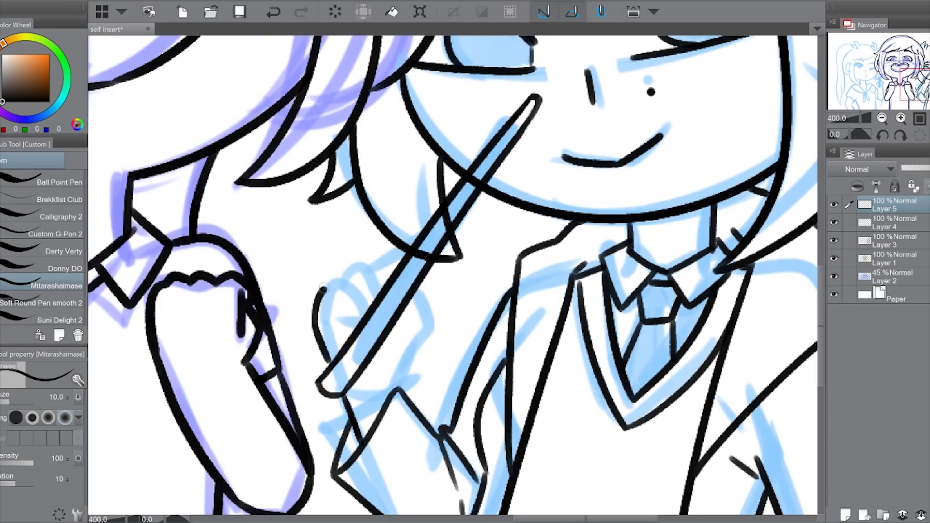
left_click_drag(320, 282, 356, 339)
key("ctrl+z")
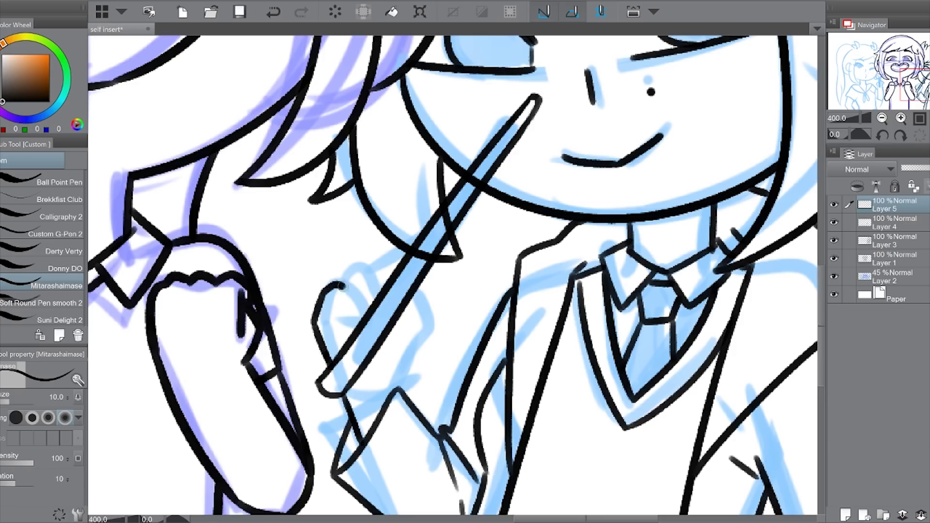
Ink the curled fingers, the pointing finger and the thumb gripping the wand
left_click_drag(344, 291, 370, 320)
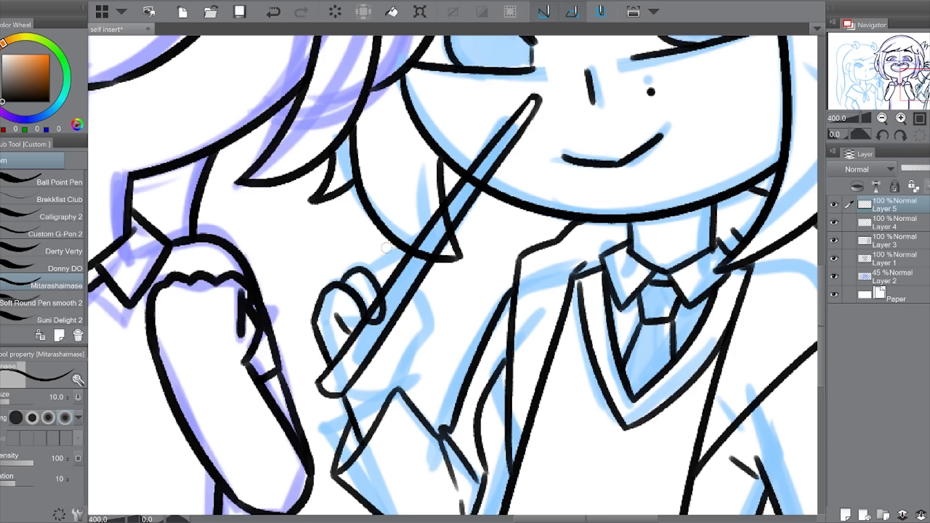
left_click_drag(385, 273, 396, 271)
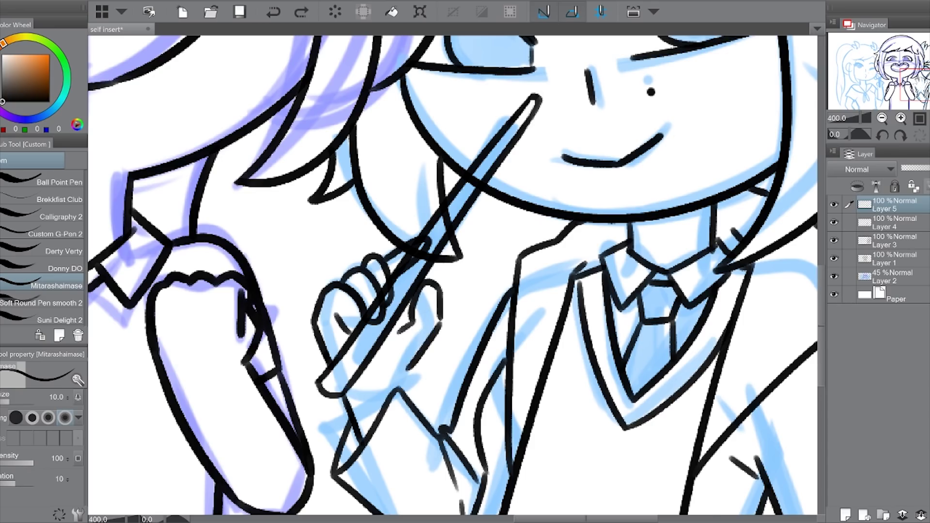
left_click_drag(389, 444, 426, 388)
Erase the forearm line on Layer 4 that runs from the cuff's peak below the wrist toward the elbow
key("alt+bracketleft")
key("alt+bracketleft")
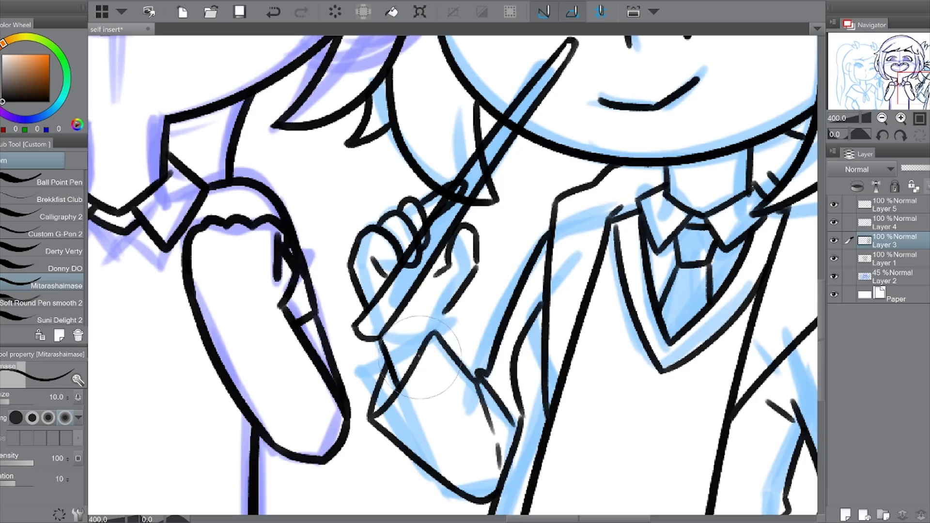
left_click_drag(435, 334, 476, 373)
key("alt+bracketright")
left_click_drag(450, 328, 404, 368)
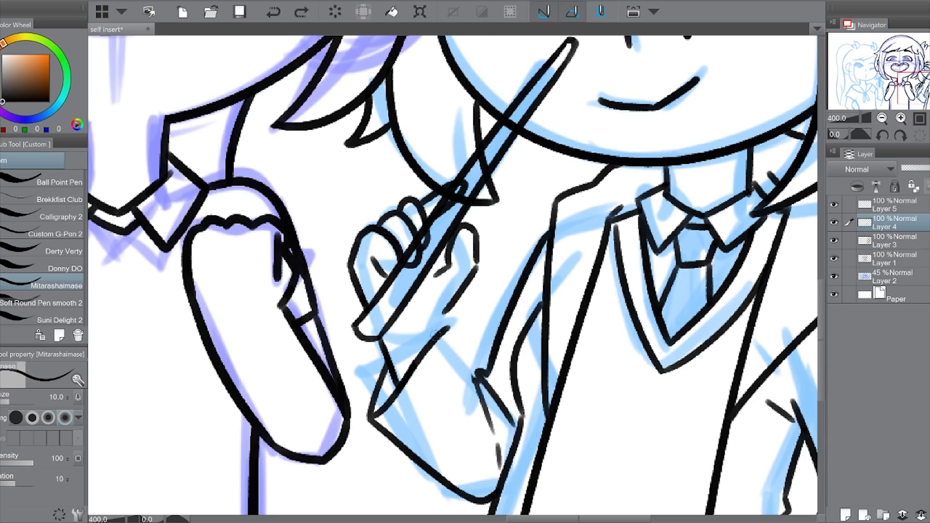
Clean up the finger lines and the wand edge running behind them, and merge Layer 5 into Layer 4
left_click(882, 118)
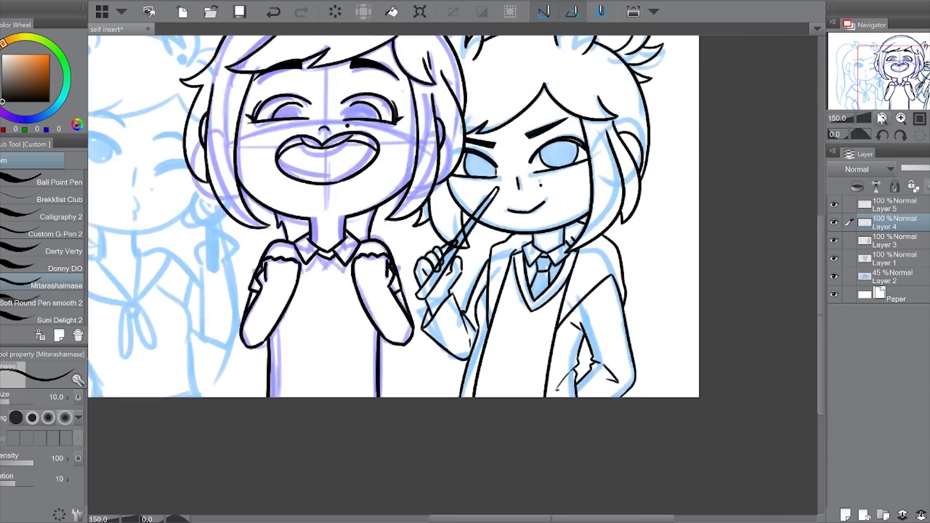
left_click(884, 120)
left_click_drag(291, 242, 312, 276)
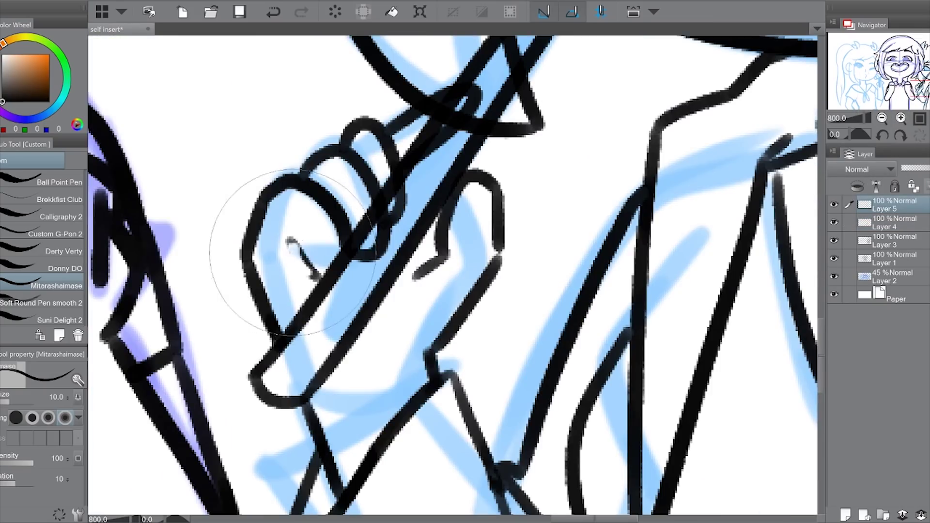
mouse_move(303, 237)
left_mouse_down()
mouse_move(348, 221)
mouse_move(329, 273)
mouse_move(450, 98)
left_mouse_up()
left_click(875, 227)
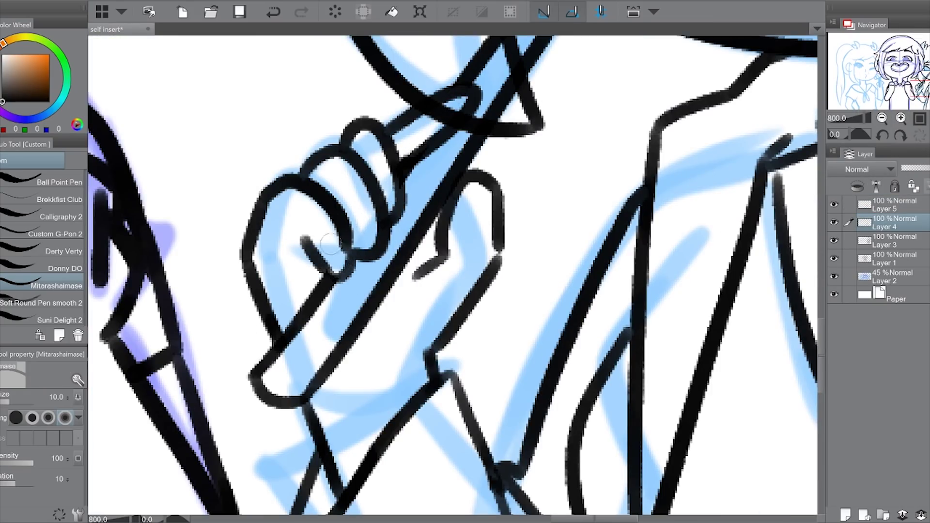
key("ctrl+Delete")
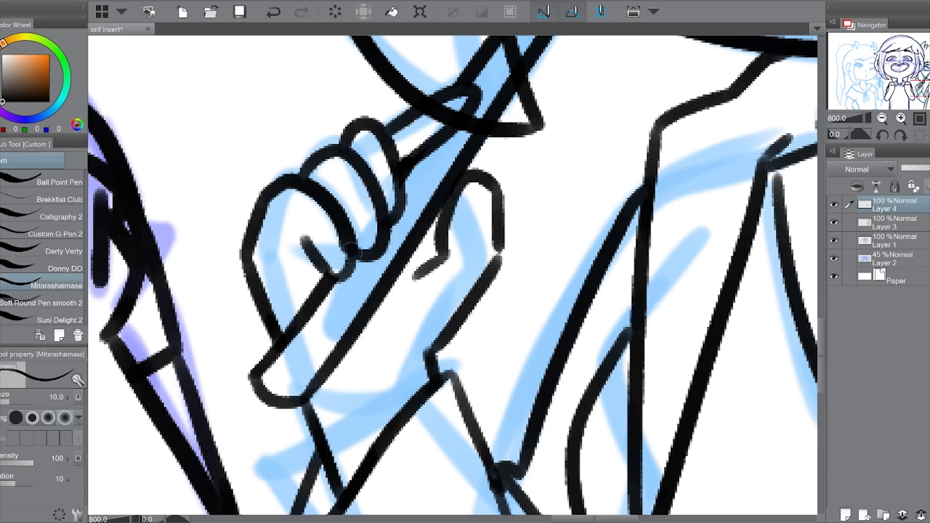
Erase the face and hair lines on Layer 3 that cross the inside of the wand
key("ctrl+minus")
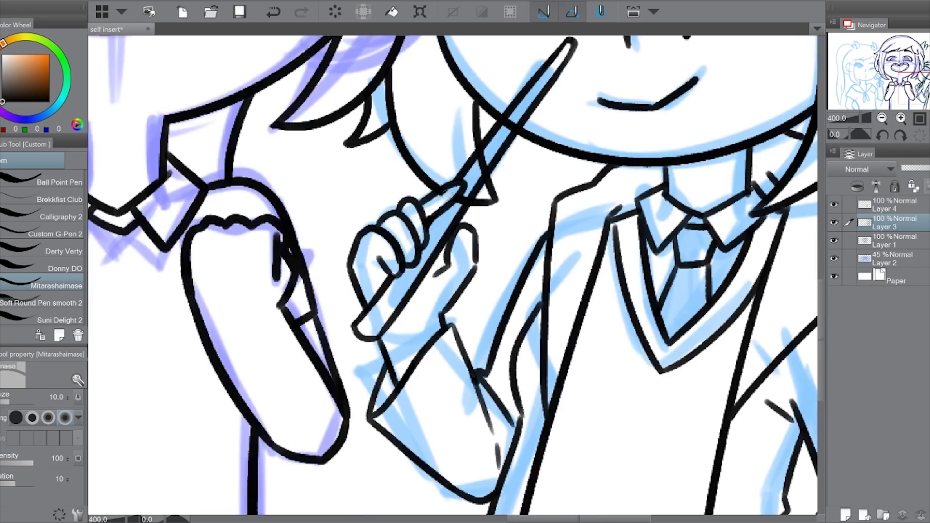
key("ctrl+minus")
key("ctrl+minus")
key("ctrl+minus")
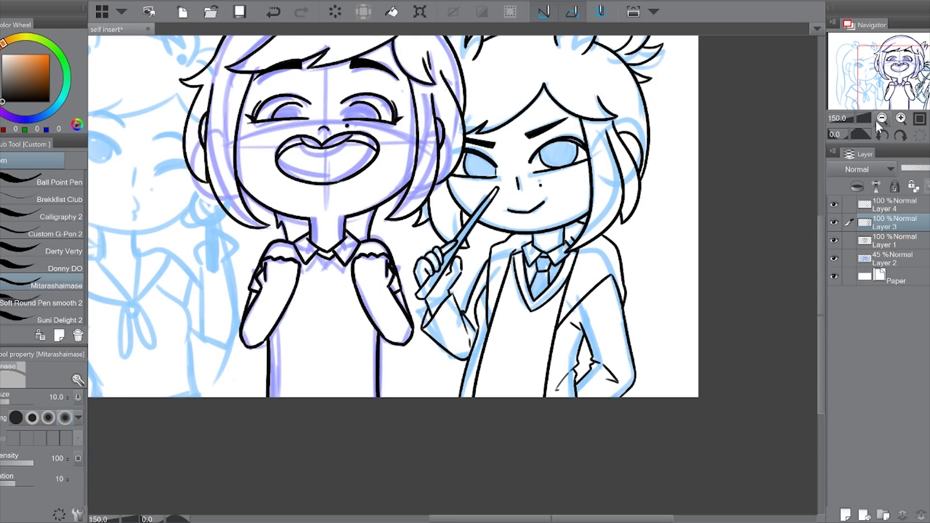
Erase the pointing finger on Layer 4 and re-ink the neighbouring curled finger and the wand's upper edge
key("alt+]")
key("ctrl+plus")
key("ctrl+plus")
key("ctrl+plus")
key("ctrl+plus")
key("ctrl+plus")
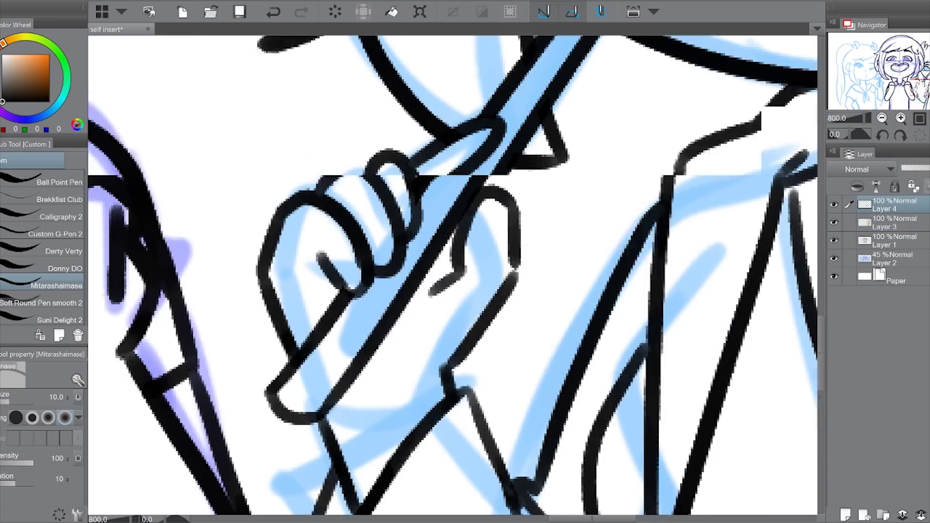
mouse_move(479, 184)
left_mouse_down()
mouse_move(445, 183)
mouse_move(423, 204)
mouse_move(474, 189)
mouse_move(436, 249)
left_mouse_up()
left_click_drag(390, 194, 414, 286)
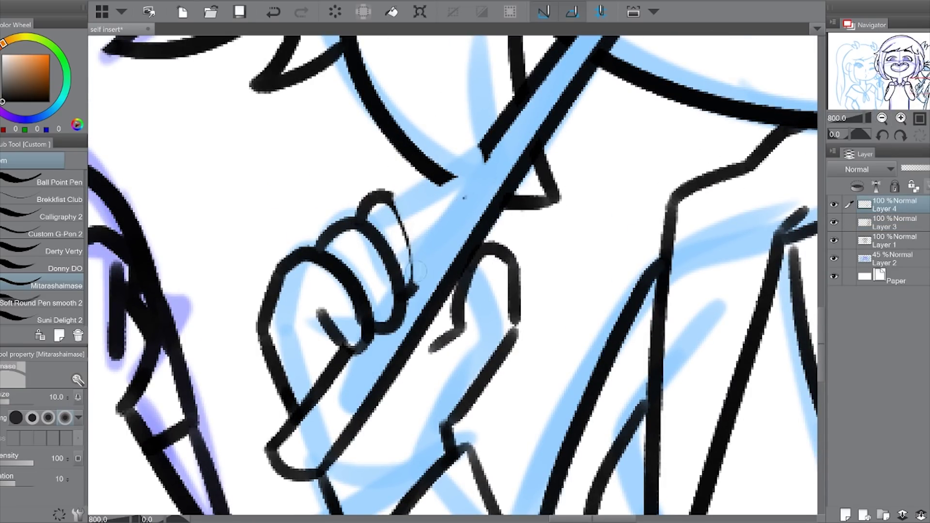
left_click_drag(388, 194, 414, 287)
key("ctrl+z")
mouse_move(385, 195)
left_mouse_down()
mouse_move(403, 201)
mouse_move(402, 292)
left_mouse_up()
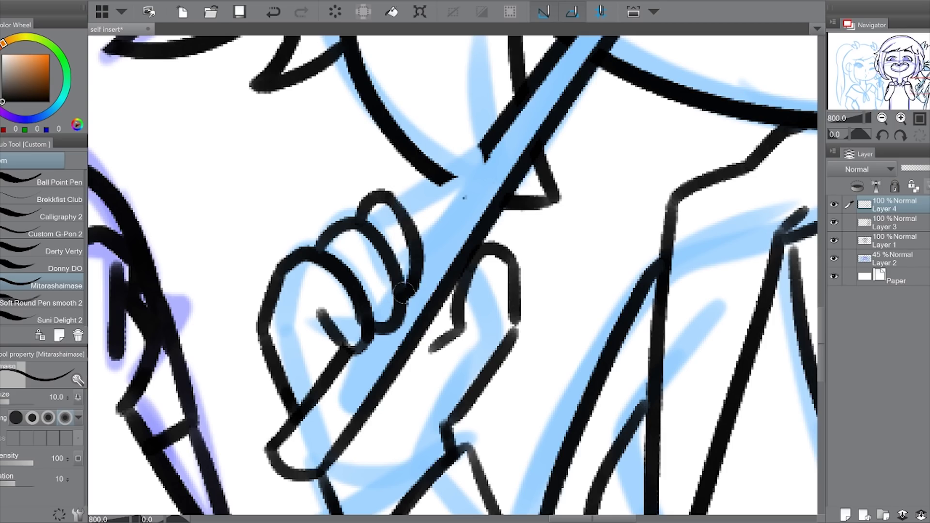
left_click_drag(492, 138, 431, 220)
Ink the pointing finger lying along the wand on Layer 4 and clear the hair lines crossing it on Layer 3
key("alt+bracketleft")
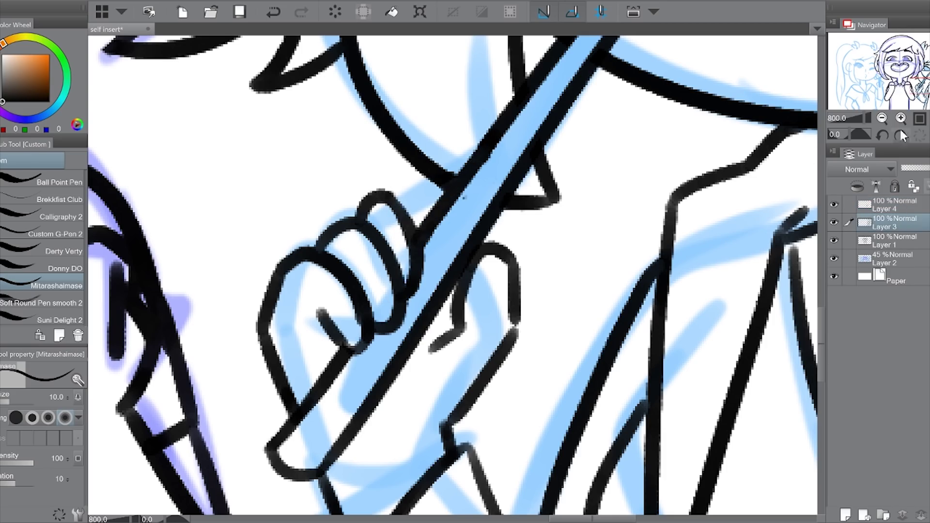
scroll(467, 203, "down", 5)
key("alt+bracketright")
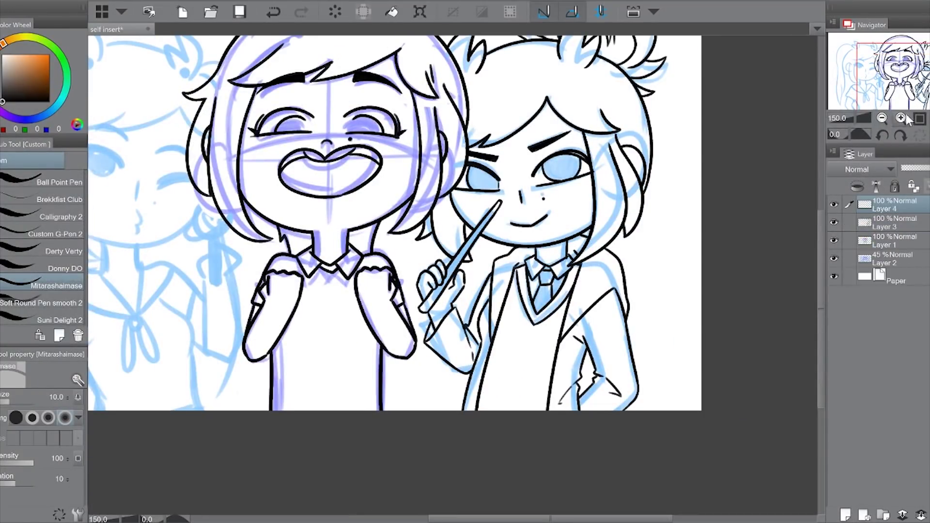
scroll(436, 330, "up", 4)
scroll(445, 276, "down", 3)
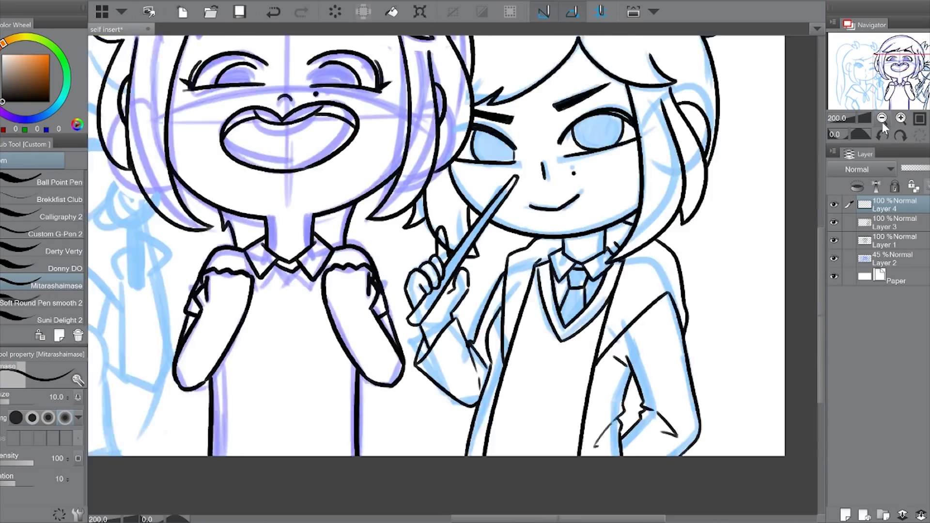
scroll(452, 274, "up", 3)
key("ctrl+z")
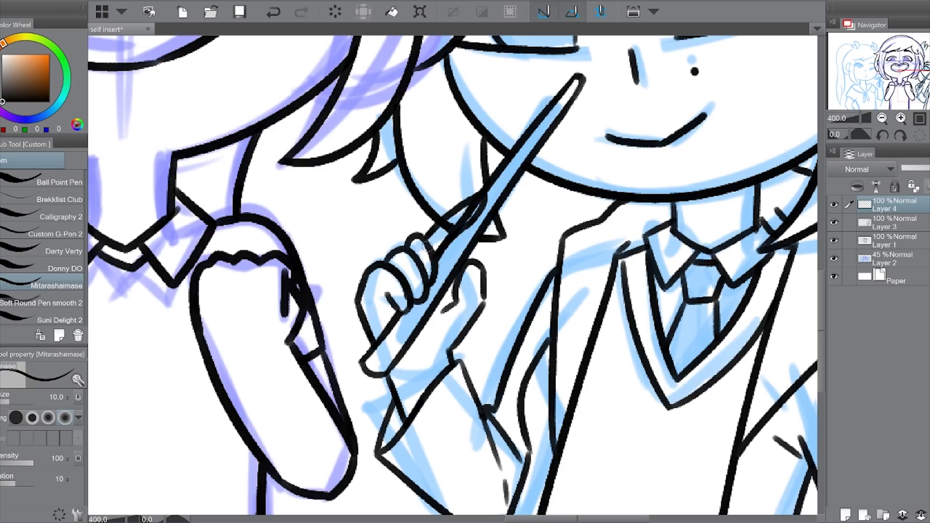
key("ctrl+z")
left_click_drag(430, 239, 471, 200)
left_click(915, 232)
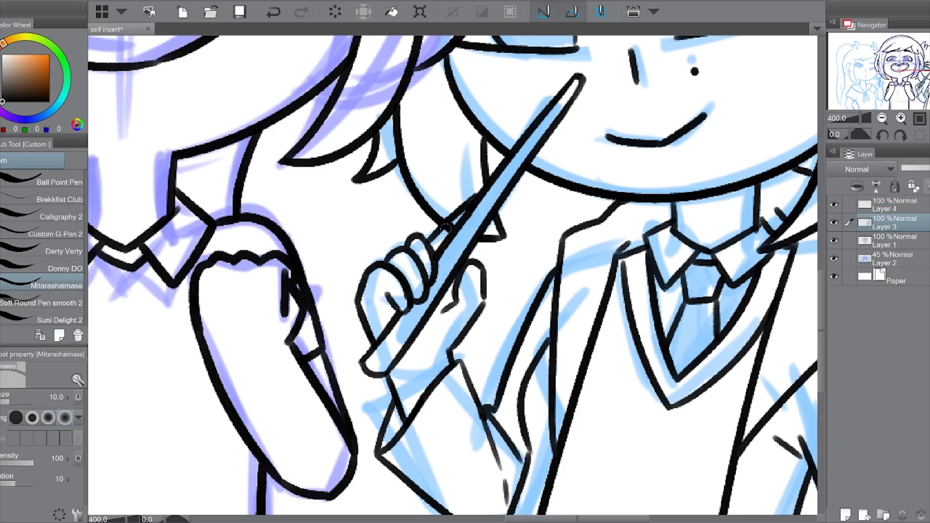
Merge Layer 4 into Layer 3 and check the line art with the Layer 2 sketch hidden, restoring the sketch
left_click(892, 203)
left_click(921, 515)
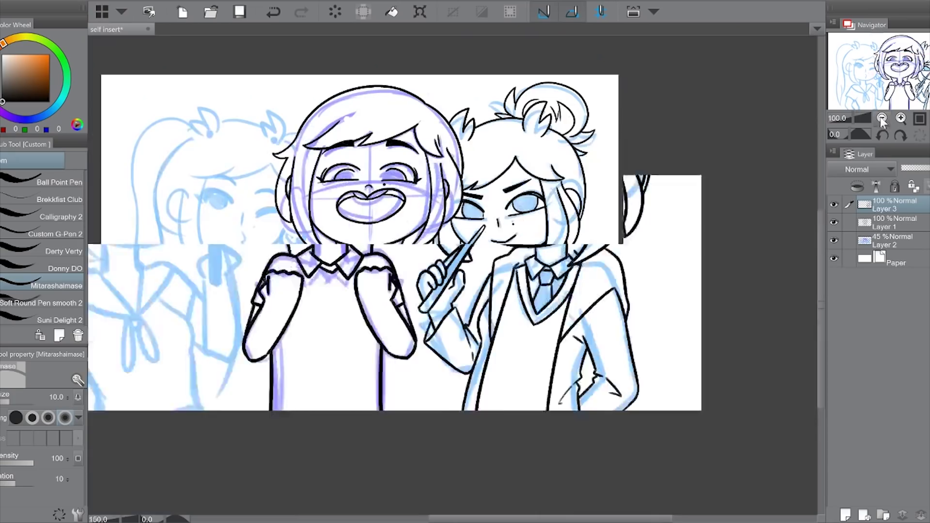
left_click(881, 117)
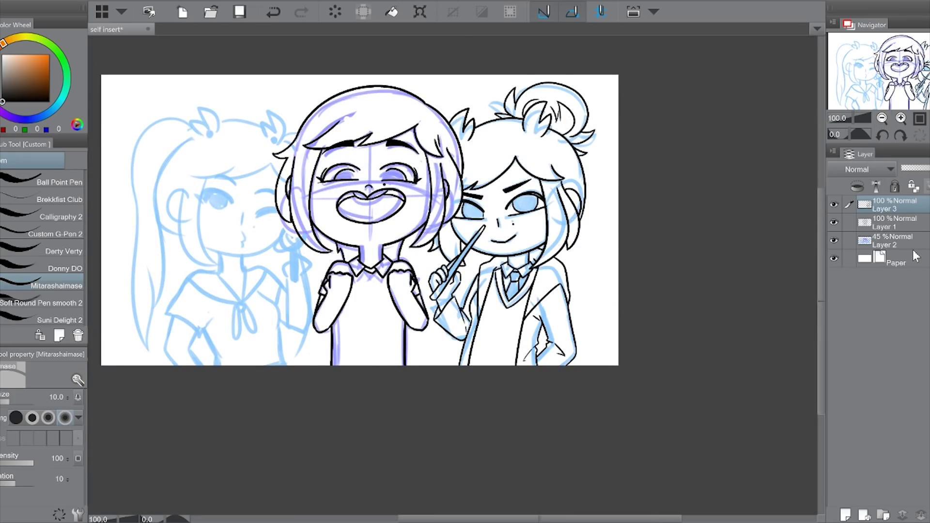
left_click(834, 240)
left_click(921, 515)
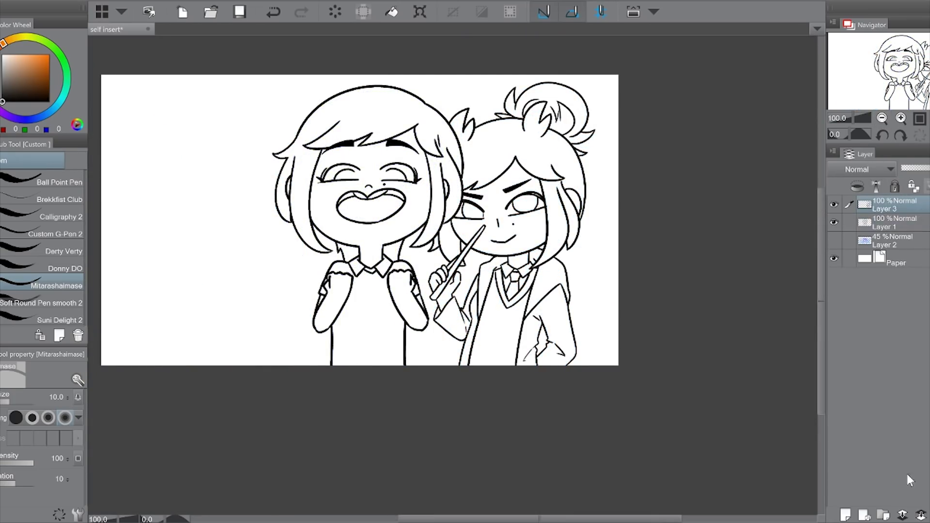
key("ctrl+z")
key("ctrl+z")
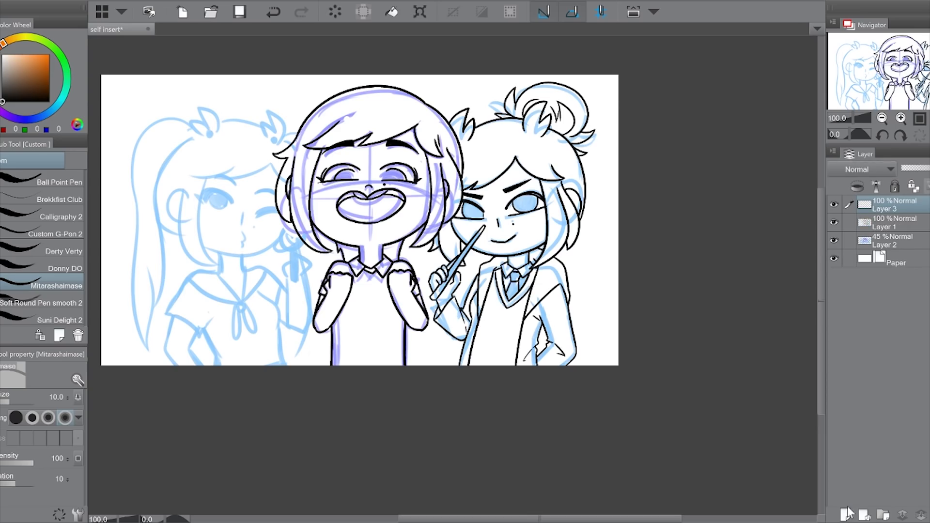
Mirror the canvas view and ink the winking character's pointed fringe over the blue sketch on Layer 3
key("ctrl+plus")
key("h")
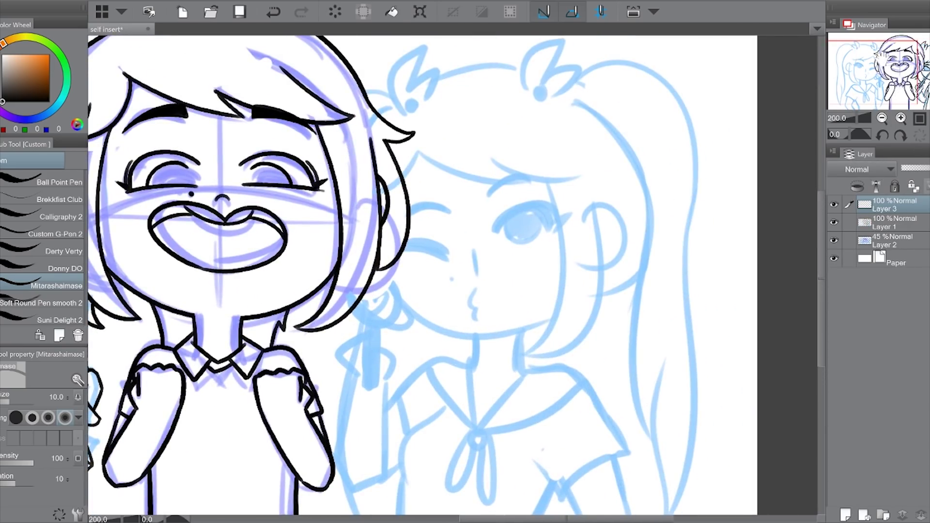
key("ctrl+plus")
left_click_drag(418, 151, 647, 231)
left_click_drag(595, 196, 796, 217)
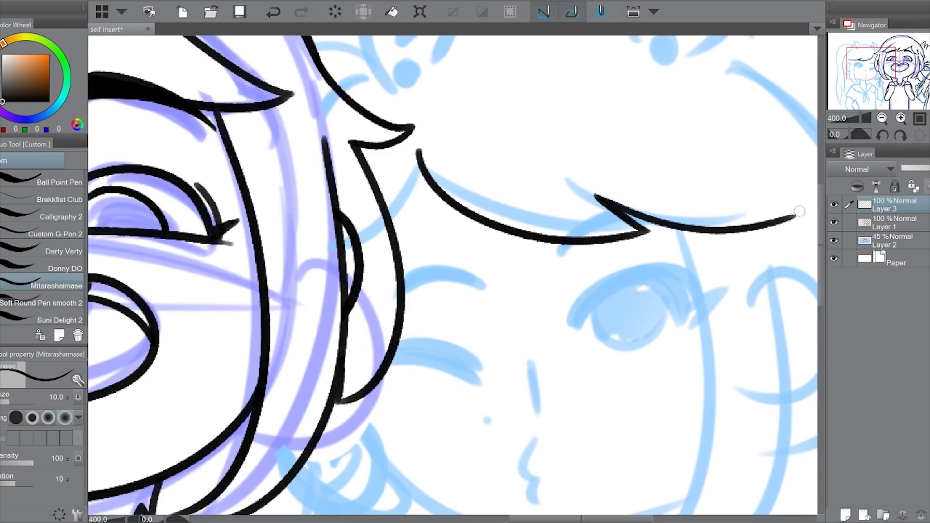
Ink the hair locks framing both sides of the winking character's face
mouse_move(420, 168)
left_mouse_down()
mouse_move(394, 236)
mouse_move(288, 82)
left_mouse_up()
mouse_move(613, 78)
left_mouse_down()
mouse_move(533, 448)
mouse_move(703, 342)
left_mouse_up()
left_click_drag(671, 129, 705, 339)
left_click_drag(696, 80, 705, 334)
Ink the winking character's cheek and jaw line on a new layer, trim it at the hair lock and merge it into Layer 3
left_click(845, 515)
left_click_drag(268, 248, 618, 327)
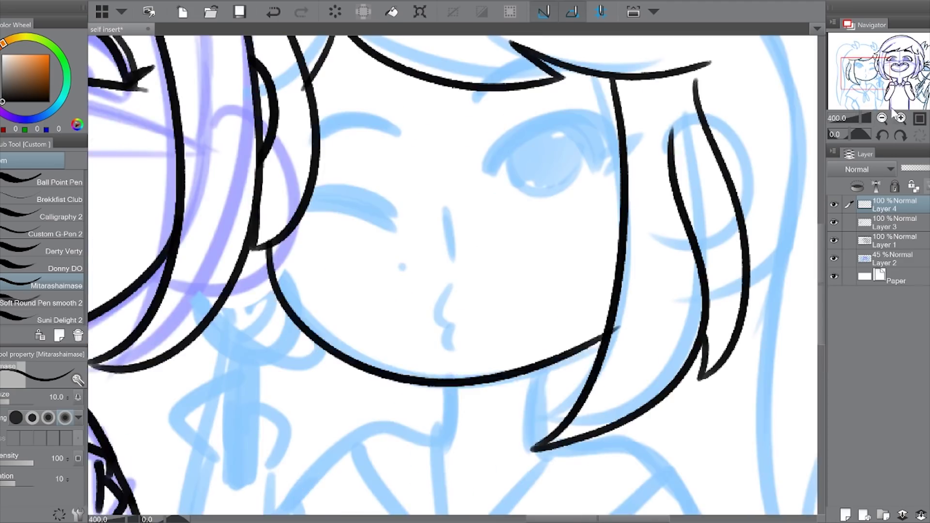
key("ctrl+z")
left_click_drag(277, 233, 601, 348)
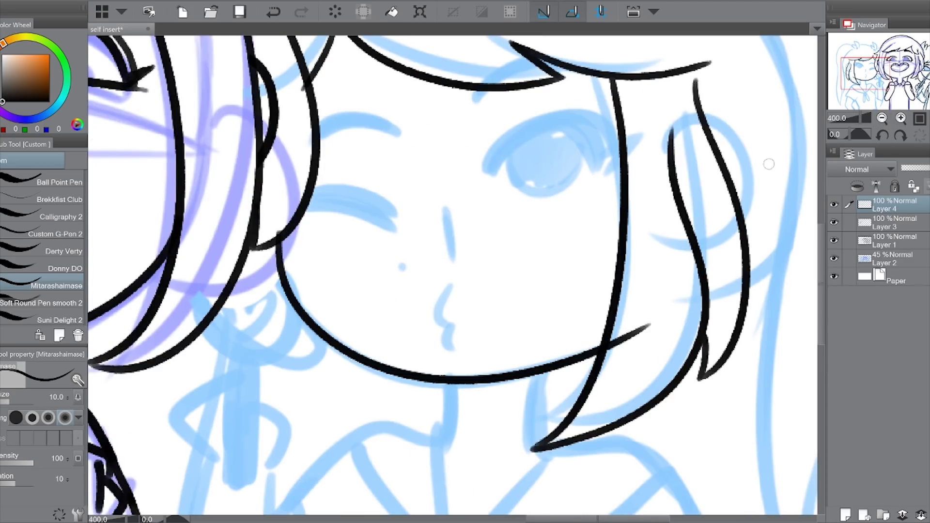
key("ctrl+e")
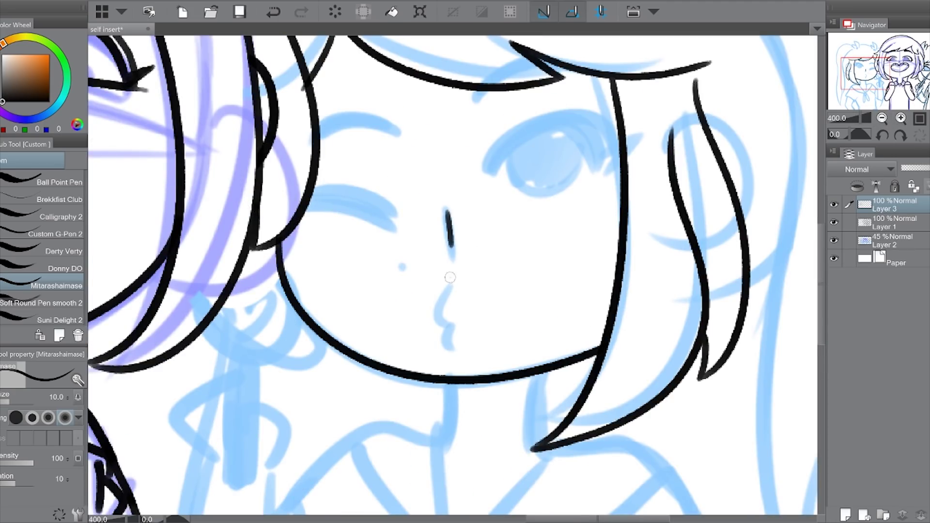
Ink the winking character's puckered lips, the mole on the cheek and the ear behind the hair lock
left_click_drag(450, 278, 441, 339)
scroll(510, 179, "down", 3)
scroll(750, 141, "up", 2)
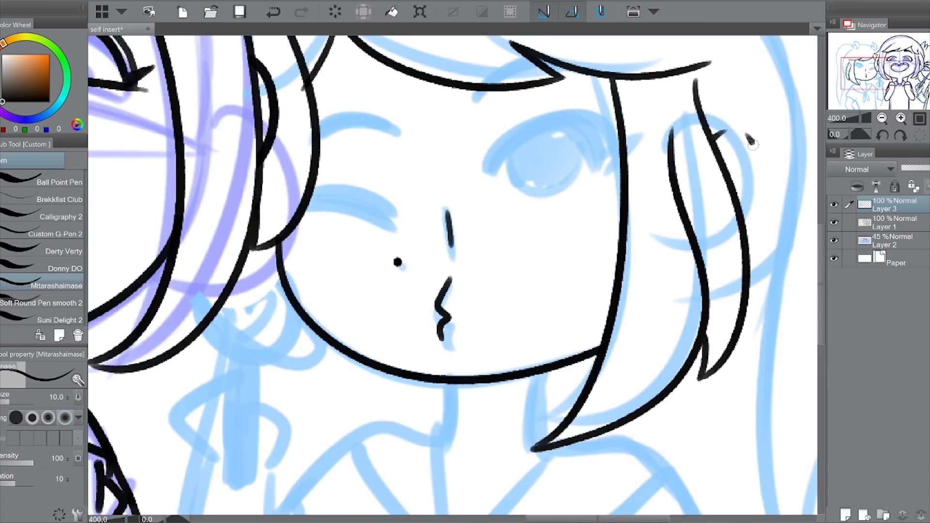
scroll(915, 105, "down", 2)
scroll(915, 104, "up", 3)
scroll(894, 119, "down", 3)
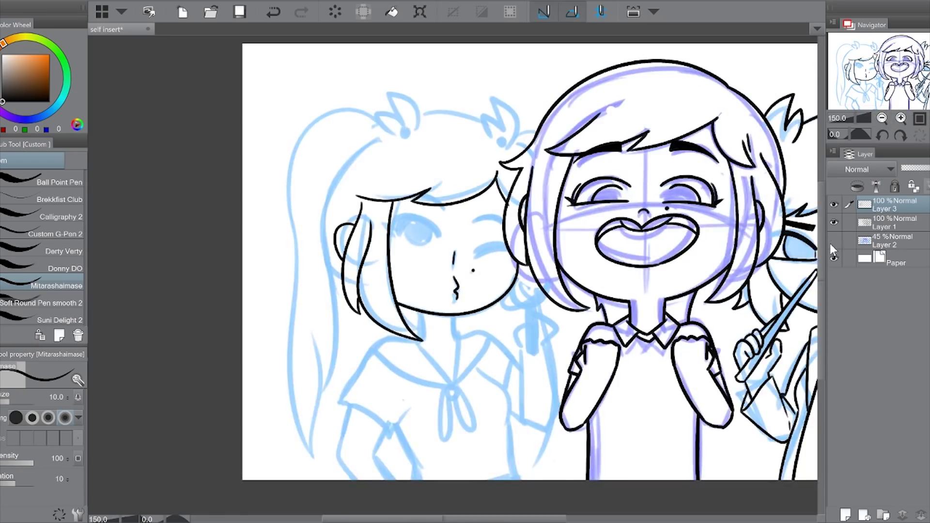
Ink the closed winking eye as a thick curved lash line, redrawing the first stroke
scroll(885, 118, "up", 3)
left_click_drag(899, 63, 864, 63)
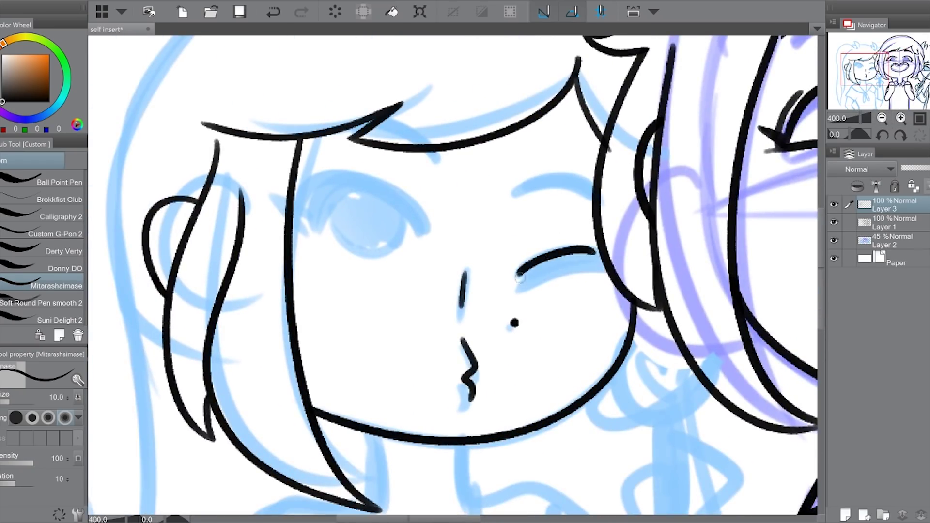
key("ctrl+z")
mouse_move(512, 266)
left_mouse_down()
mouse_move(606, 233)
mouse_move(591, 226)
mouse_move(611, 230)
left_mouse_up()
key("h")
Ink the open eye's thick upper lash line, lower lid and round iris
mouse_move(468, 230)
left_mouse_down()
mouse_move(606, 200)
mouse_move(613, 209)
left_mouse_up()
left_click_drag(496, 267, 595, 242)
left_click_drag(493, 214, 496, 234)
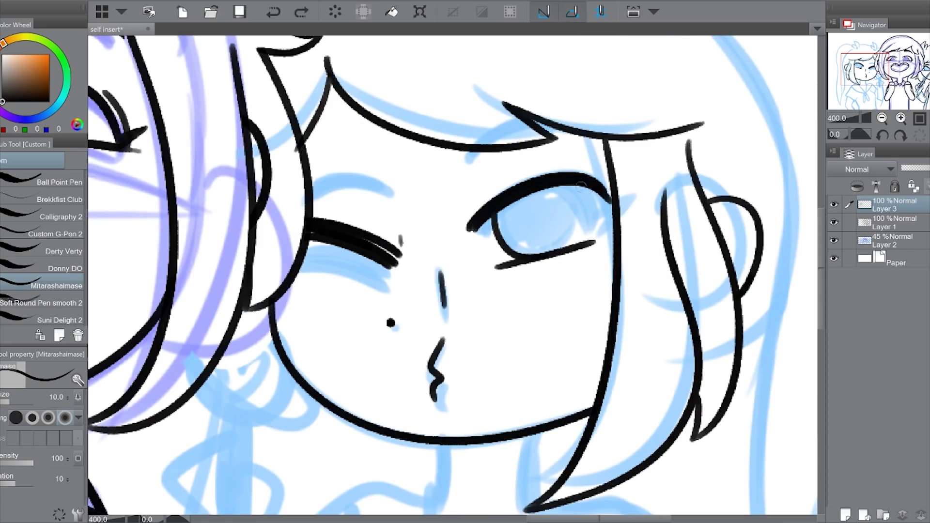
left_click_drag(583, 186, 564, 250)
Examine the winking character's face line art with the Layer 2 sketch hidden, both close up and across the whole drawing
key("h")
key("ctrl+0")
left_click(834, 240)
left_click(901, 117)
left_click(901, 118)
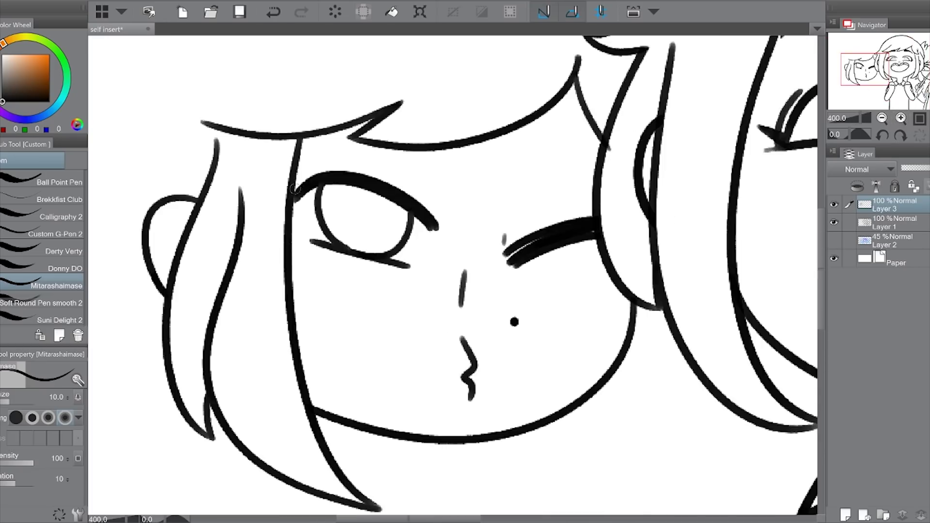
left_click(882, 118)
left_click(882, 117)
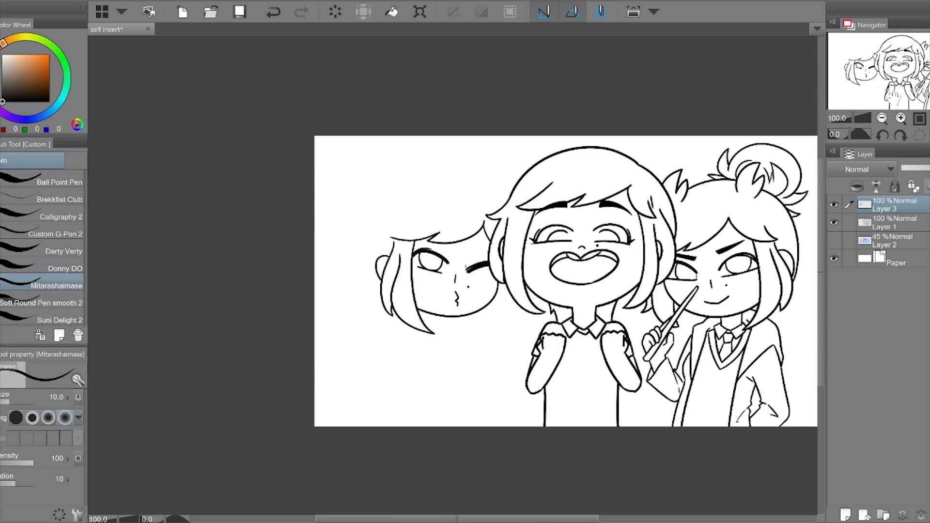
left_click(901, 118)
left_click(834, 240)
left_click_drag(458, 310, 461, 339)
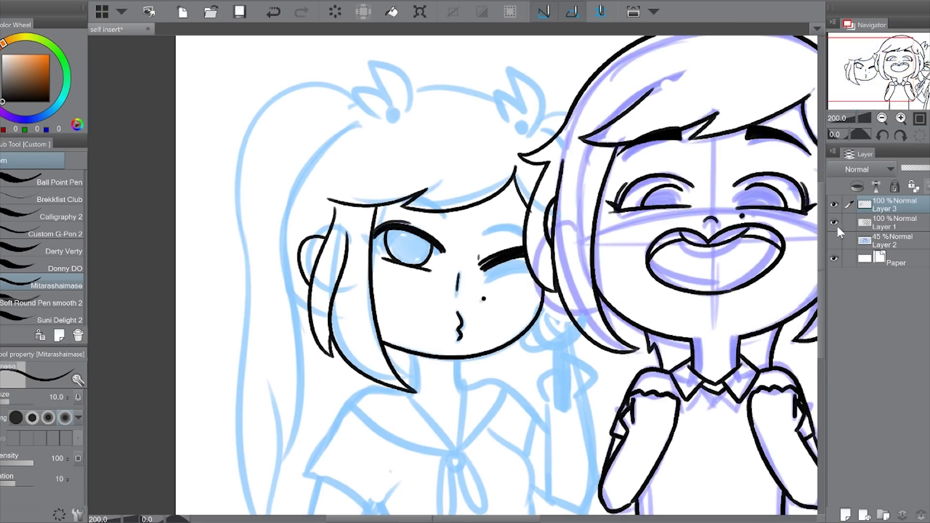
left_click(834, 240)
key("ctrl+0")
Add a new layer above Layer 3 and ink the two leaf-shaped hair ornaments on top of the winking character's head
left_click(901, 118)
left_click(845, 515)
left_click(834, 259)
left_click(901, 118)
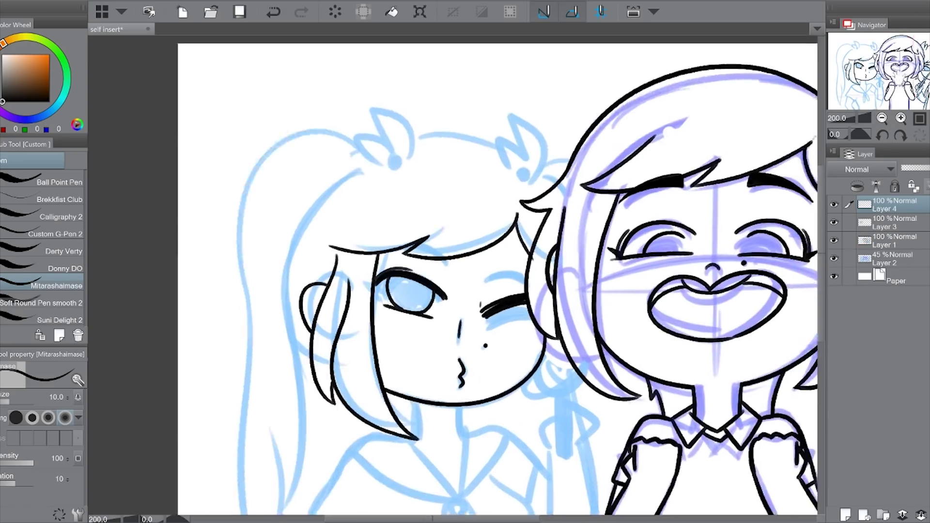
mouse_move(351, 122)
left_mouse_down()
mouse_move(454, 150)
mouse_move(450, 167)
left_mouse_up()
left_click_drag(488, 144, 510, 155)
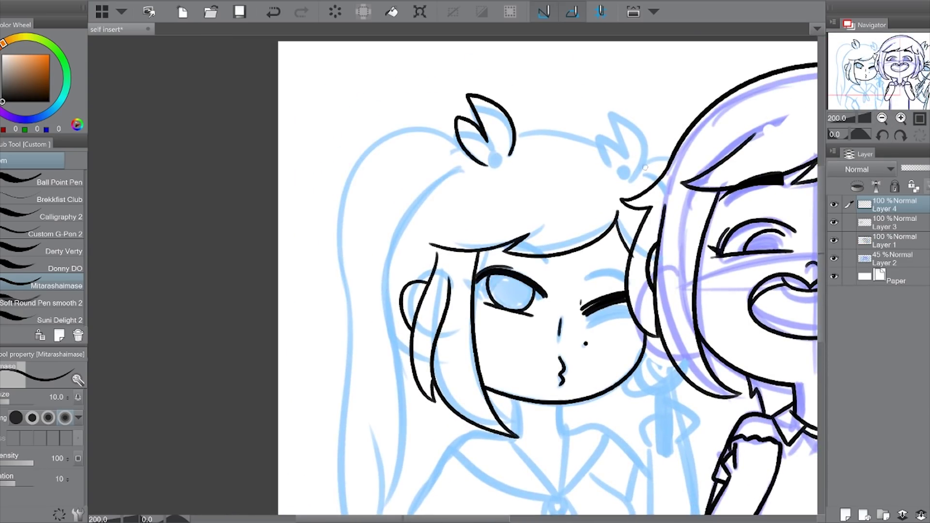
left_click_drag(645, 167, 622, 171)
Ink the crown between the hair ornaments on a new layer, merge it into Layer 4, and ink the head's outer curve down to the ear
key("ctrl+shift+n")
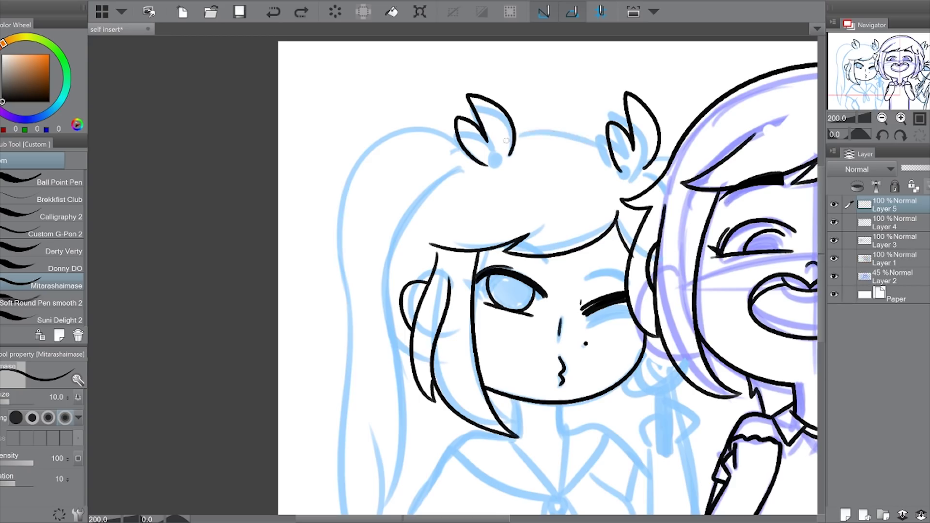
mouse_move(505, 136)
left_mouse_down()
mouse_move(626, 159)
mouse_move(524, 131)
mouse_move(625, 160)
left_mouse_up()
key("ctrl+z")
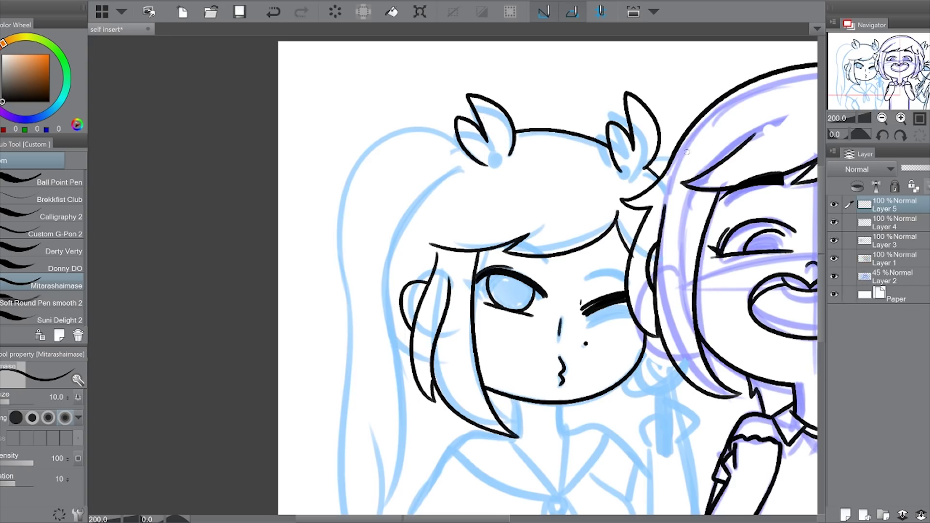
key("ctrl+z")
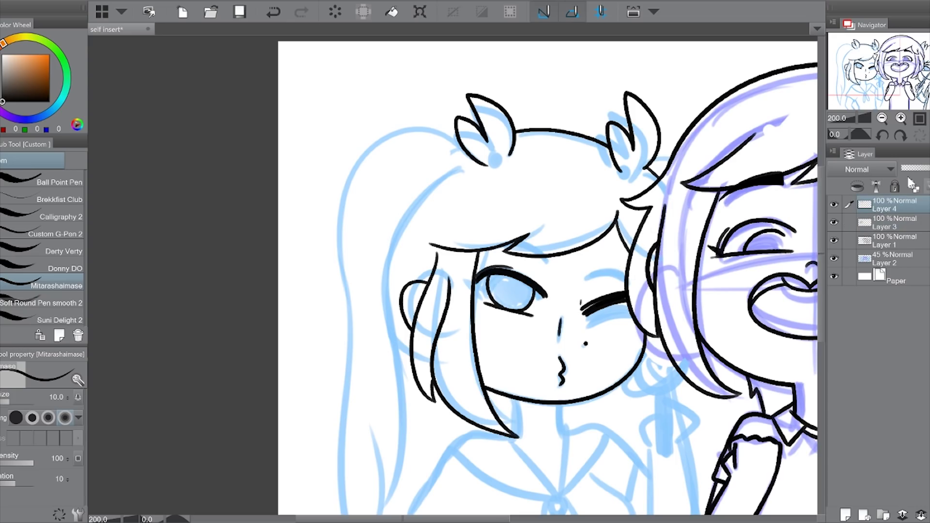
left_click_drag(451, 149, 414, 343)
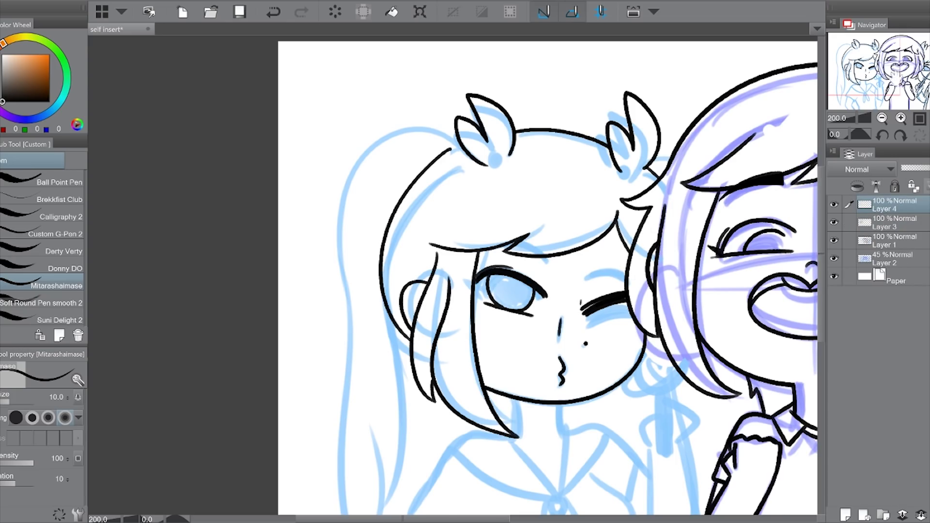
Ink the long pigtail's outer and inner edges, sweeping from the hair ornament down toward the tip
key("ctrl+minus")
key("ctrl+minus")
left_click_drag(479, 128, 403, 396)
key("ctrl+z")
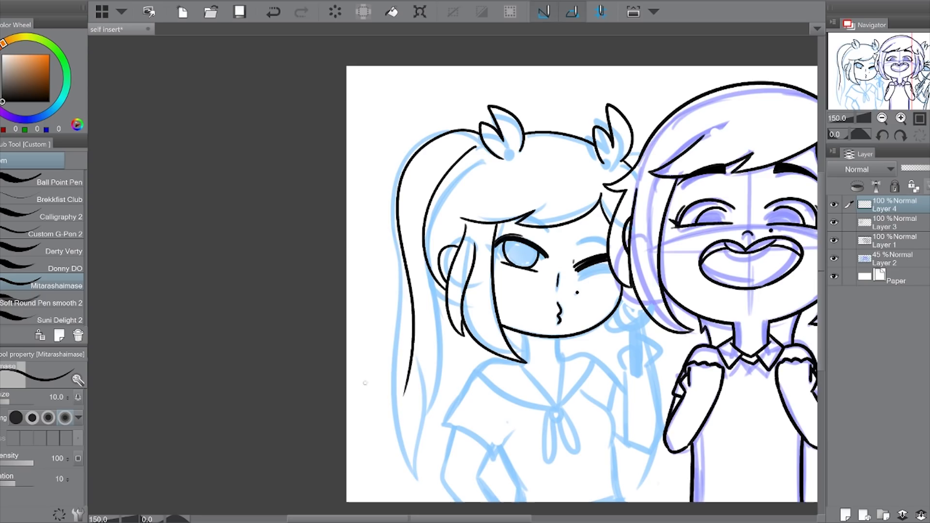
left_click_drag(394, 266, 422, 482)
scroll(412, 395, "up", 1)
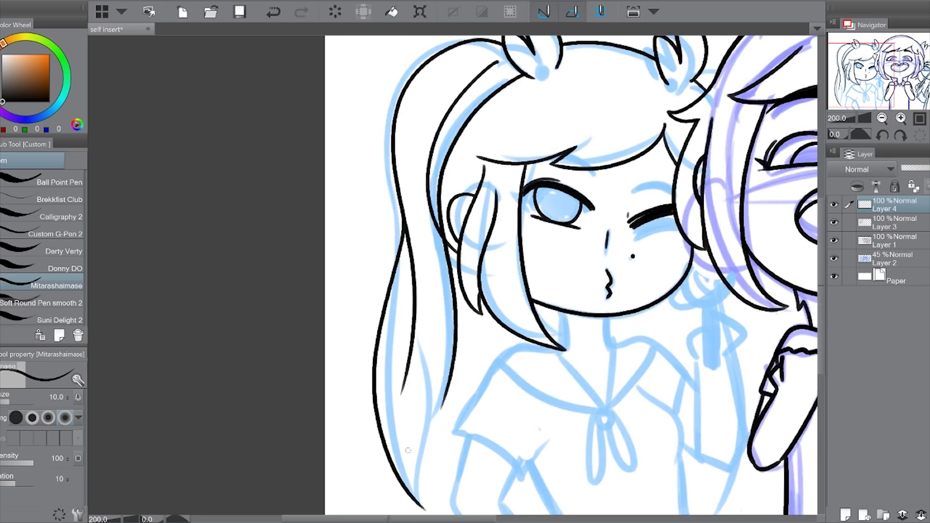
Ink the pigtail's lower inner strand so it meets the outer edge in a pointed tip, redrawing the first attempt
scroll(484, 412, "down", 1)
scroll(484, 412, "up", 2)
scroll(533, 436, "up", 1)
left_click_drag(518, 102, 533, 448)
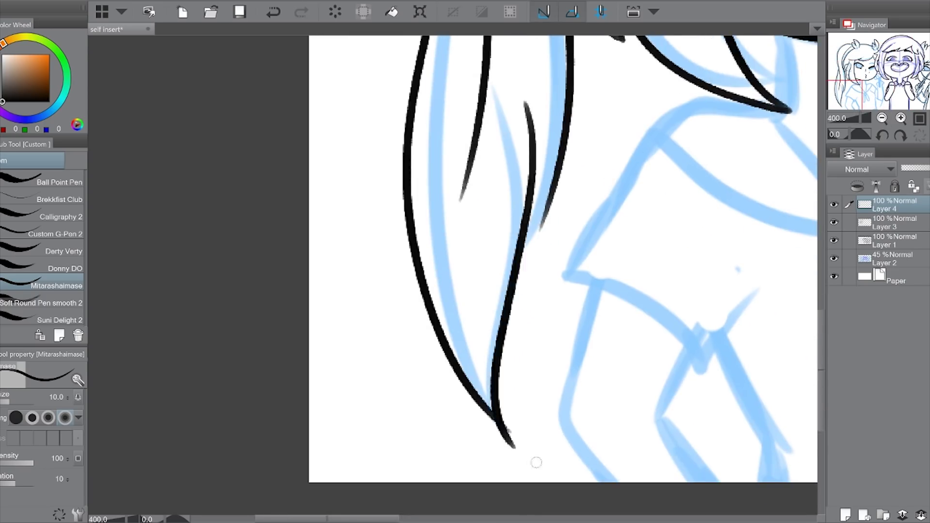
key("ctrl+z")
left_click_drag(521, 83, 527, 462)
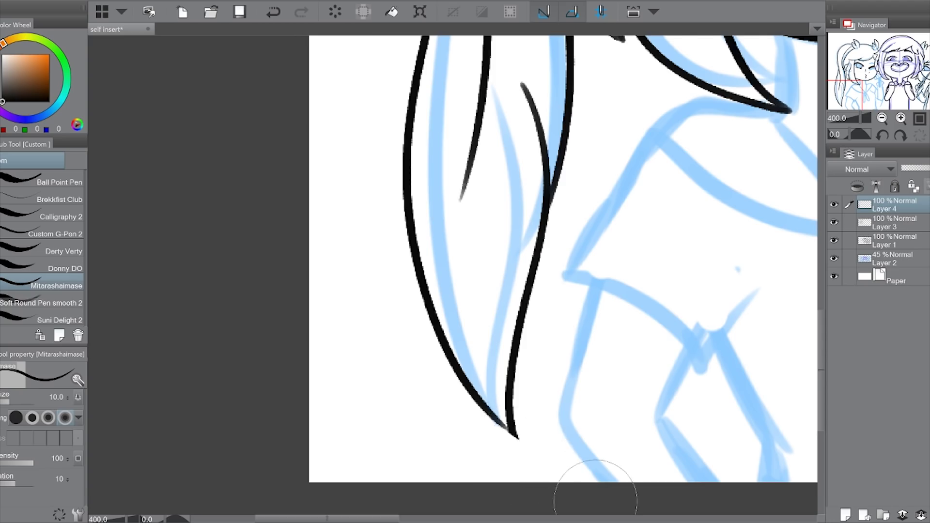
Erase the upper stretch of the pigtail's inner line beside the head
left_click(882, 118)
left_click(882, 117)
left_click(879, 119)
key("alt+bracketleft")
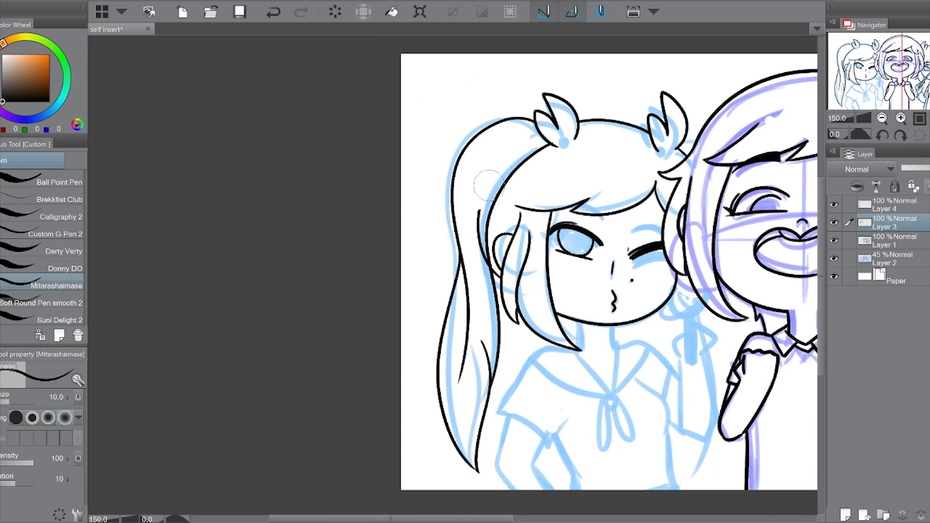
key("alt+bracketright")
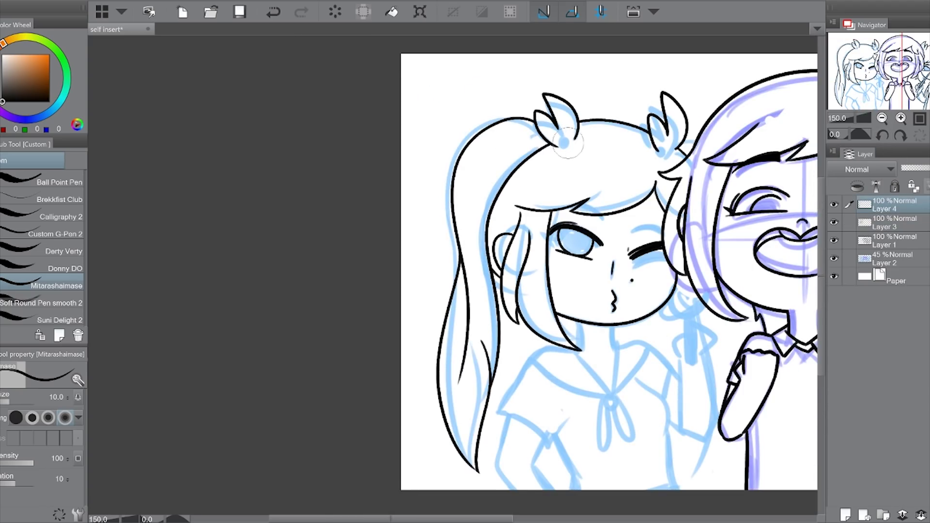
Merge the pigtail and hair ornament lines on Layer 4 into Layer 3 and check the result with the sketch hidden
left_click(901, 118)
left_click(881, 118)
left_click(882, 119)
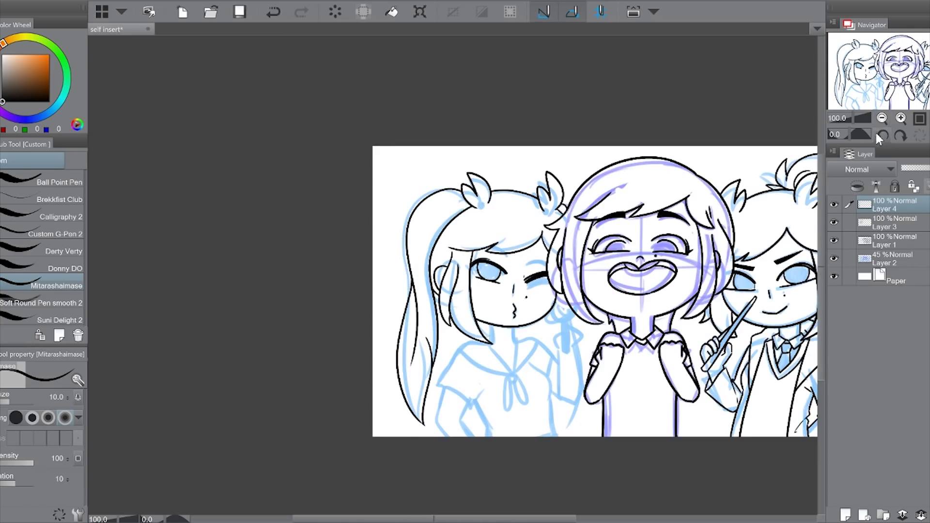
left_click(921, 514)
left_click(833, 241)
left_click(833, 241)
left_click(901, 118)
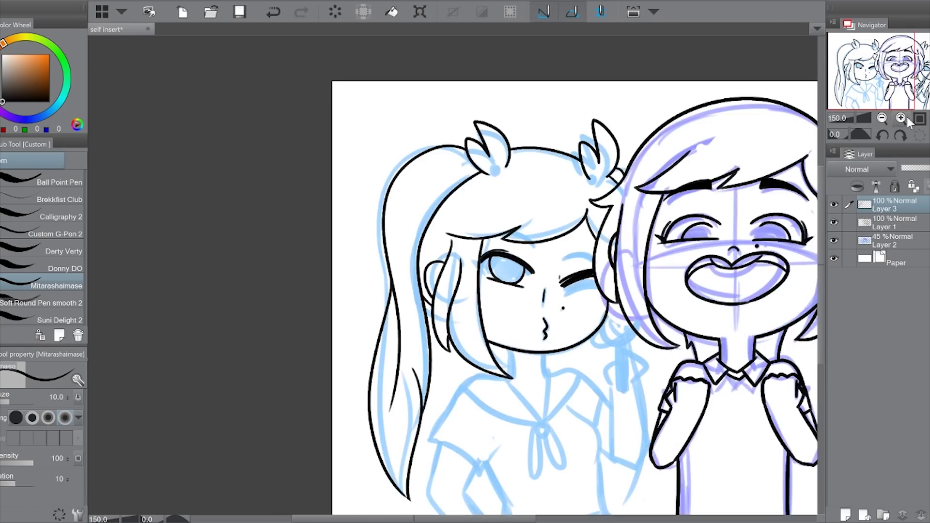
Ink the pigtailed character's V-neckline and the rounded collar flap away from the pigtail on Layer 4
key("ctrl+z")
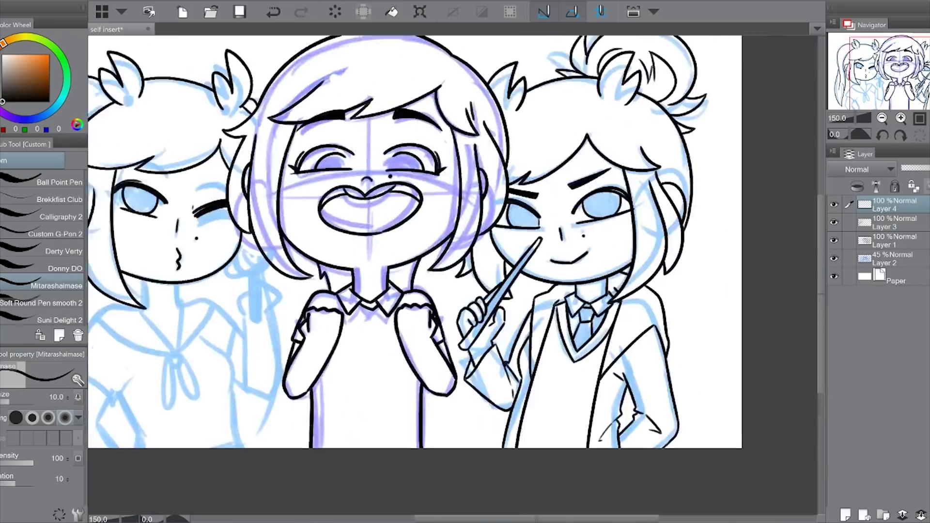
left_click_drag(856, 118, 867, 124)
left_click_drag(860, 87, 862, 95)
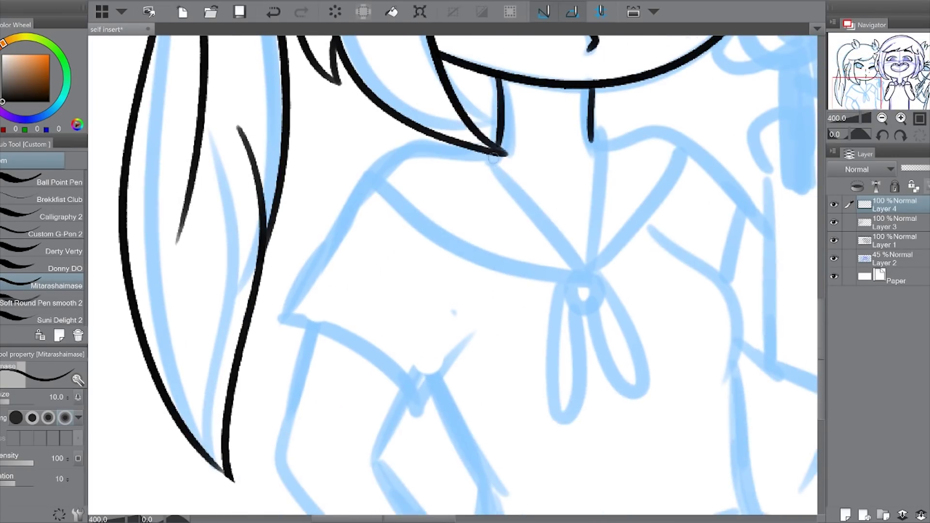
left_click_drag(494, 154, 582, 274)
mouse_move(593, 138)
left_mouse_down()
mouse_move(584, 275)
mouse_move(700, 168)
left_mouse_up()
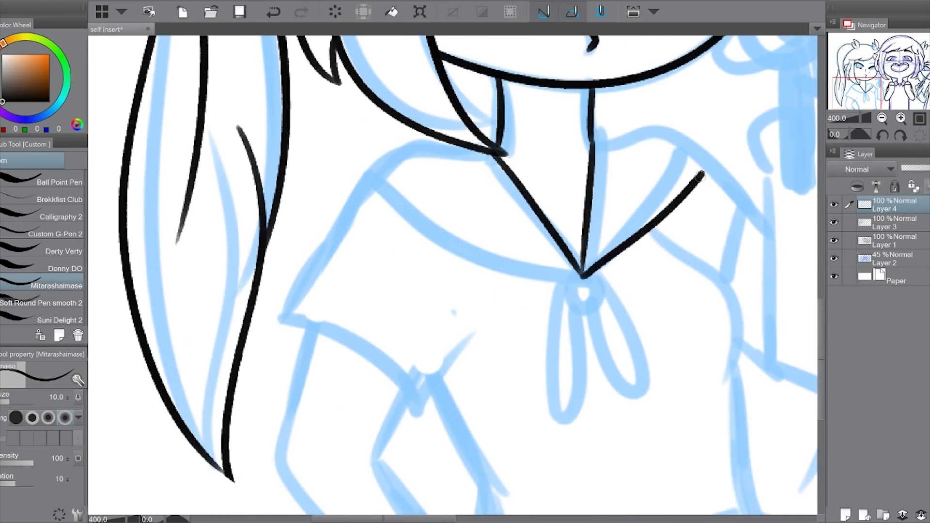
key("ctrl+z")
left_click_drag(581, 277, 693, 154)
mouse_move(592, 127)
left_mouse_down()
mouse_move(674, 127)
mouse_move(691, 147)
left_mouse_up()
key("ctrl+z")
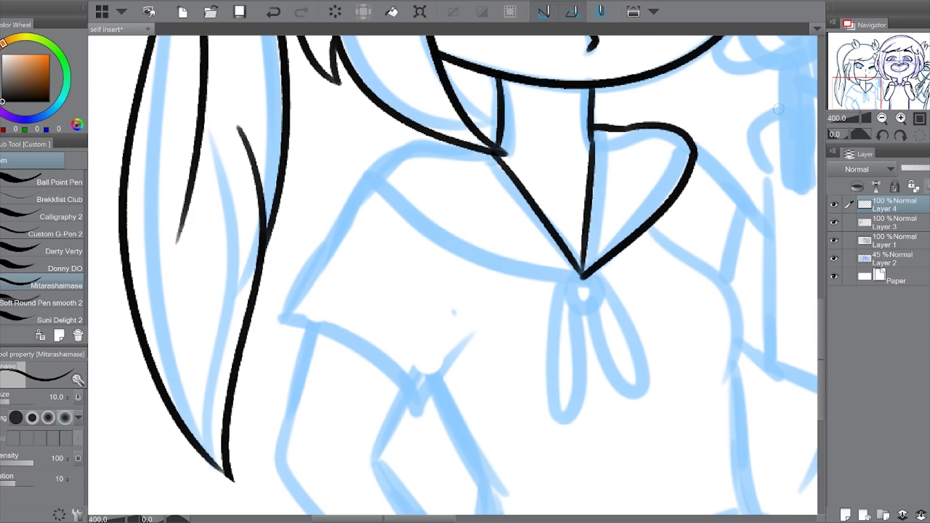
Flip the canvas to ink the pigtail-side collar flap, its shoulder edge and lower edge, then restore the view
key("h")
key("ctrl+z")
mouse_move(324, 279)
left_mouse_down()
mouse_move(541, 187)
mouse_move(554, 191)
mouse_move(553, 212)
left_mouse_up()
key("ctrl+z")
key("ctrl+z")
mouse_move(484, 130)
left_mouse_down()
mouse_move(522, 145)
mouse_move(560, 205)
mouse_move(518, 148)
mouse_move(562, 214)
left_mouse_up()
key("ctrl+z")
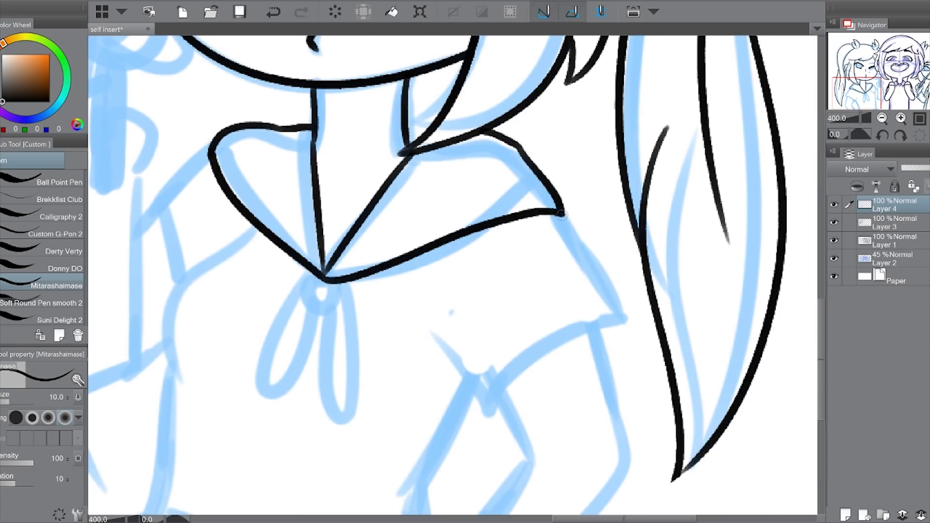
key("h")
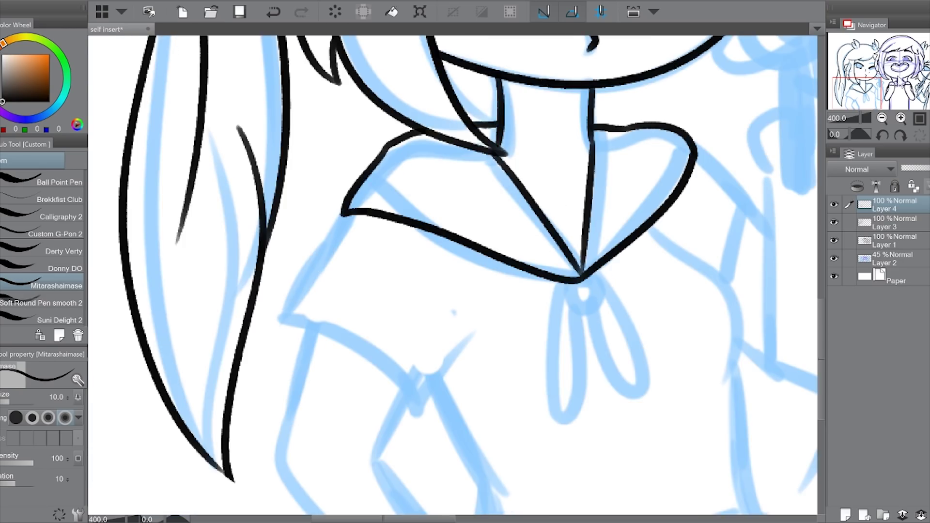
Try to ink the small round bow knot just below the collar's point
left_click_drag(581, 279, 489, 252)
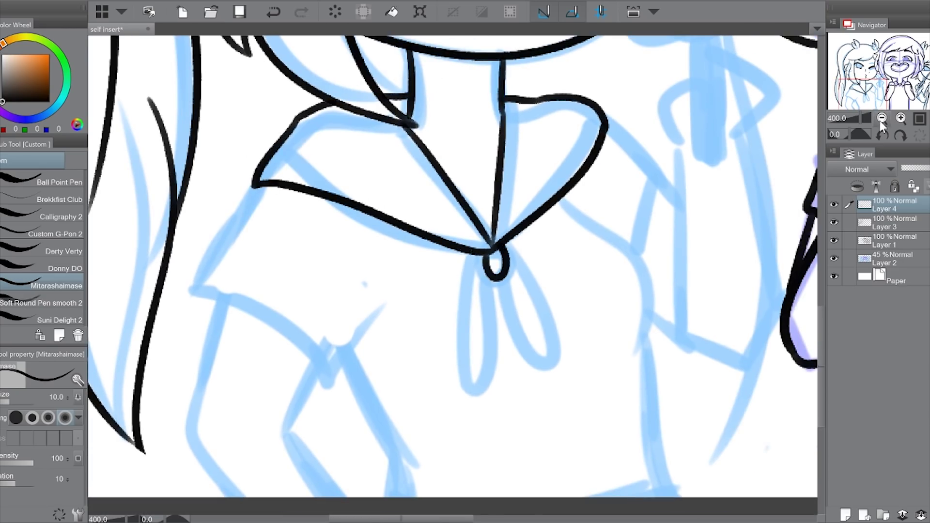
key("ctrl+z")
scroll(889, 115, "down", 5)
scroll(489, 252, "up", 5)
left_click_drag(489, 252, 585, 189)
key("ctrl+z")
Ink the pigtail-side sleeve with its cuff and fold lines, plus the adjoining torso side and shirt hem
mouse_move(346, 126)
left_mouse_down()
mouse_move(286, 265)
mouse_move(420, 343)
mouse_move(483, 245)
mouse_move(461, 294)
left_mouse_up()
key("ctrl+z")
mouse_move(461, 294)
left_mouse_down()
mouse_move(417, 201)
mouse_move(433, 314)
mouse_move(591, 346)
left_mouse_up()
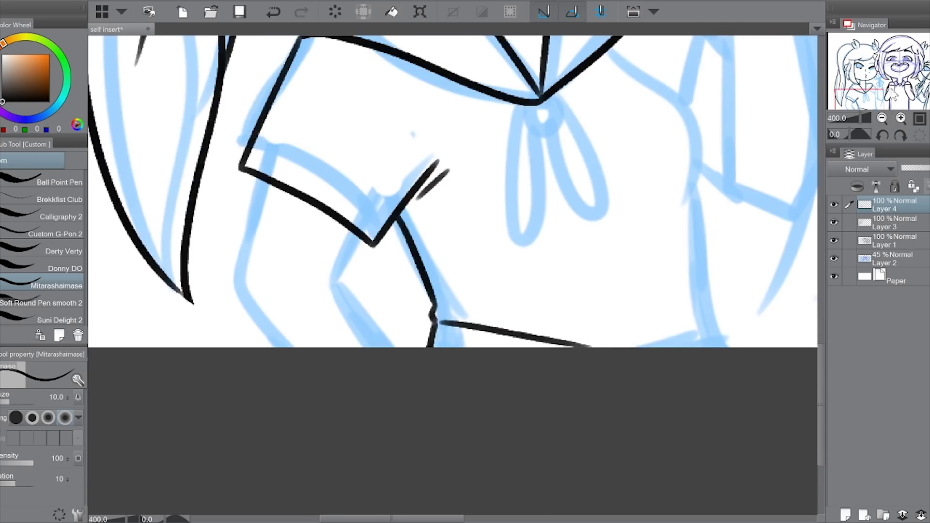
left_click_drag(485, 194, 370, 293)
key("ctrl+z")
Ink the torso's opposite side from the chest down to the hem, redrawing the waist line
mouse_move(523, 160)
left_mouse_down()
mouse_move(576, 323)
mouse_move(579, 404)
left_mouse_up()
scroll(455, 243, "down", 3)
scroll(456, 242, "up", 3)
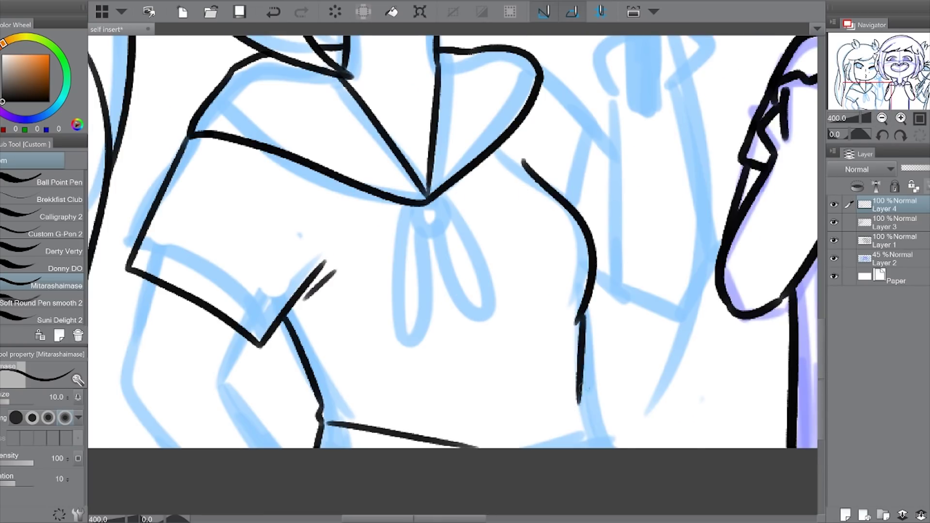
key("ctrl+z")
left_click_drag(581, 315, 603, 455)
Ink the bent arm below the pigtail-side sleeve and check the lines with the sketch on Layer 2 hidden
mouse_move(339, 266)
left_mouse_down()
mouse_move(449, 230)
mouse_move(528, 189)
left_mouse_up()
left_click_drag(331, 197, 300, 296)
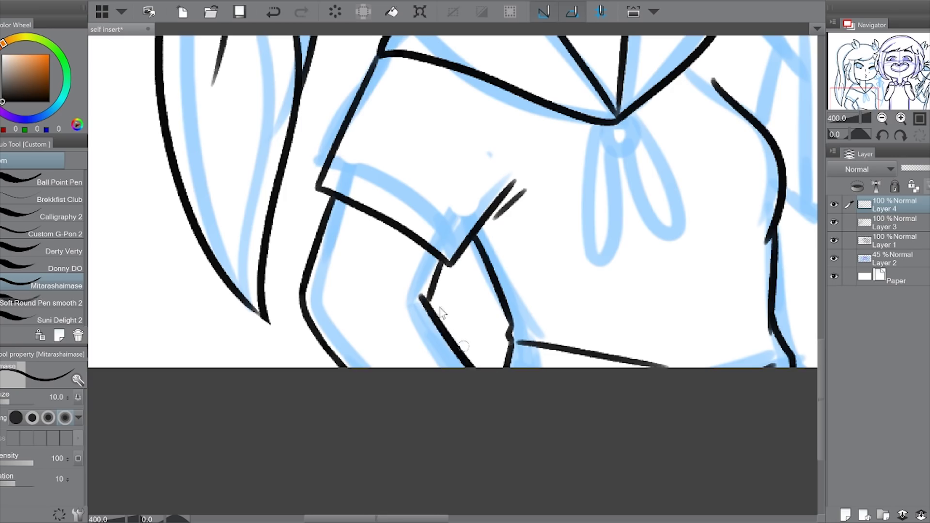
key("ctrl+z")
left_click_drag(439, 260, 445, 347)
key("ctrl+alt+0")
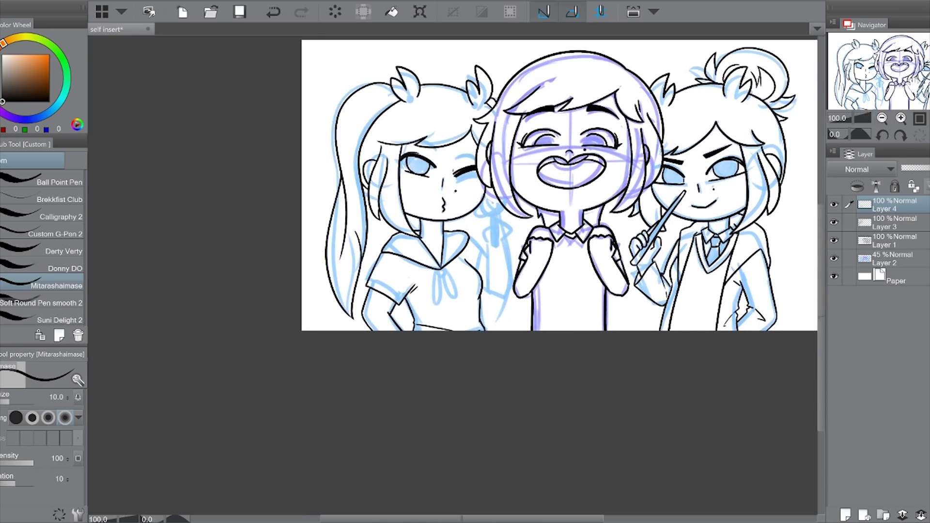
left_click(834, 259)
left_click(834, 258)
Ink the short sleeve on the wand-arm side, from the collar flap to the torso
left_click(900, 118)
left_click(901, 119)
left_click(900, 118)
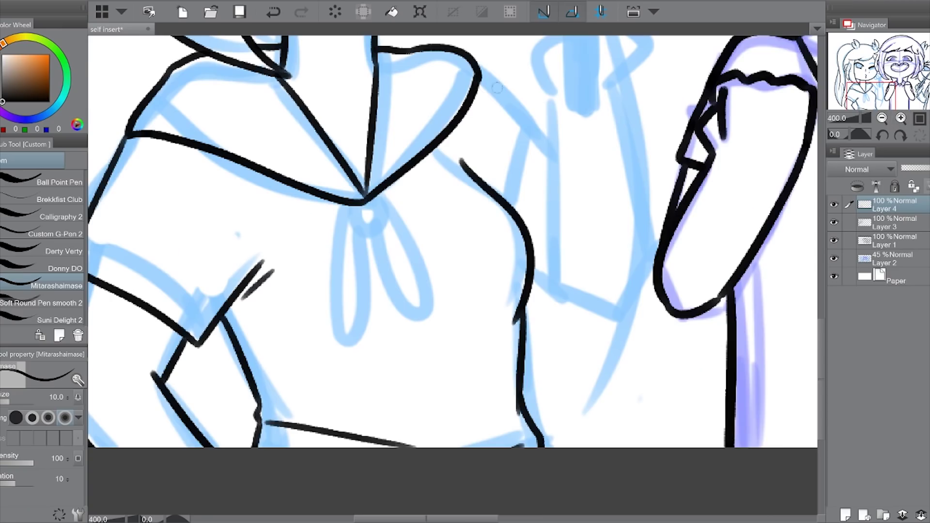
key("ctrl+z")
mouse_move(479, 73)
left_mouse_down()
mouse_move(538, 123)
mouse_move(515, 213)
left_mouse_up()
left_click(883, 118)
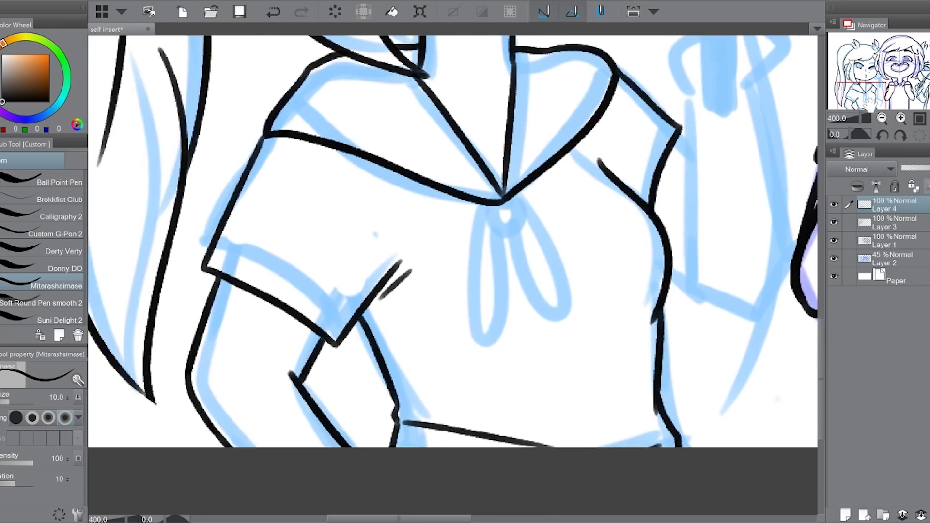
left_click(882, 119)
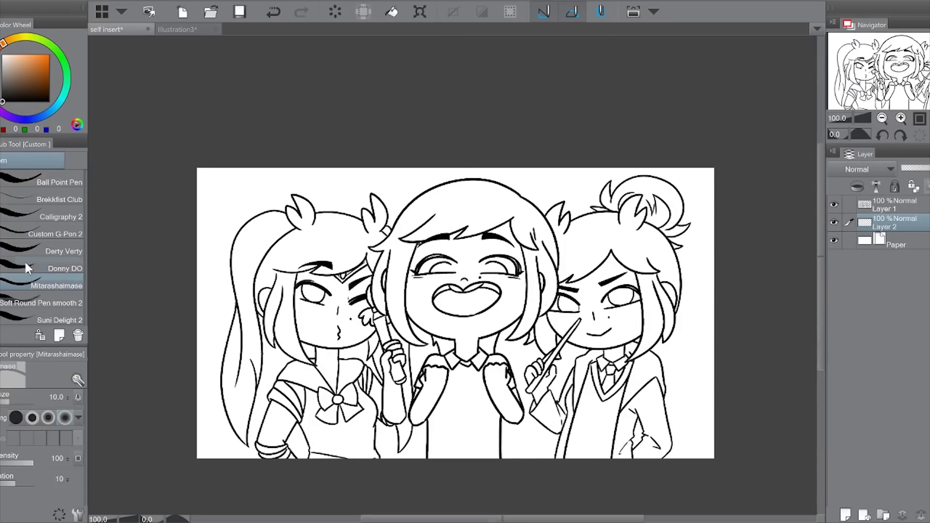
Fill the pigtailed character's face, ear, neck and arms with blue (8, 91, 208) on Layer 2, referring to other layers
key("g")
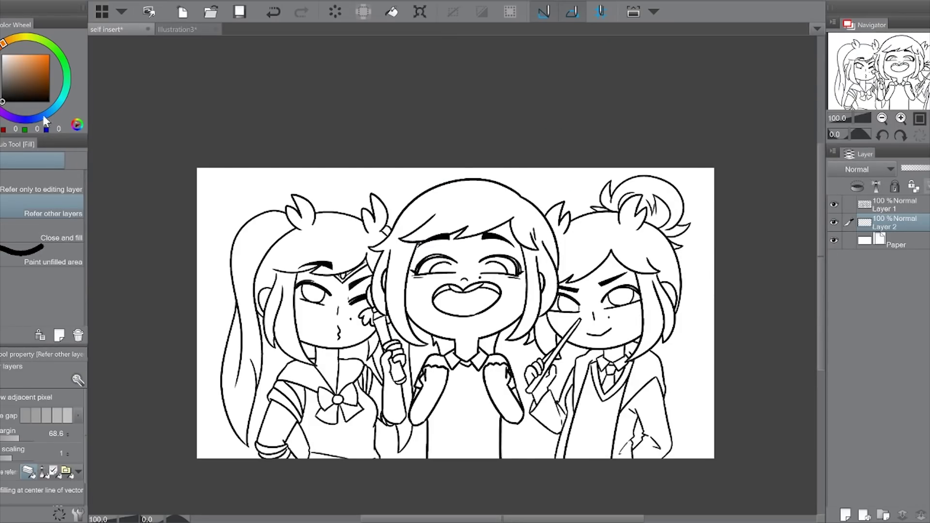
left_click(43, 115)
left_click(47, 63)
left_click(327, 368)
left_click(276, 426)
left_click(376, 397)
left_click(334, 315)
left_click(267, 299)
left_click(305, 276)
left_click(371, 270)
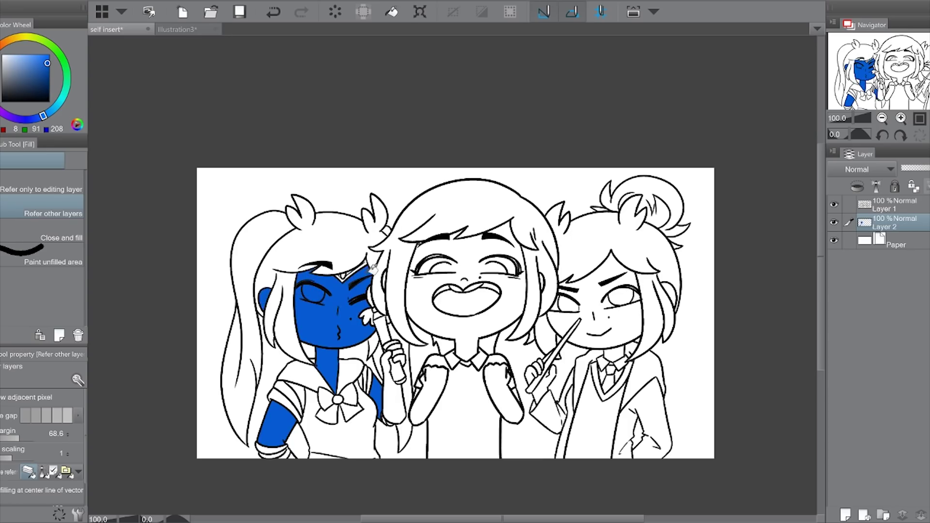
Fill the middle character's arms, neck and face with the same blue
left_click(426, 394)
left_click(521, 392)
left_click(474, 339)
left_click(468, 283)
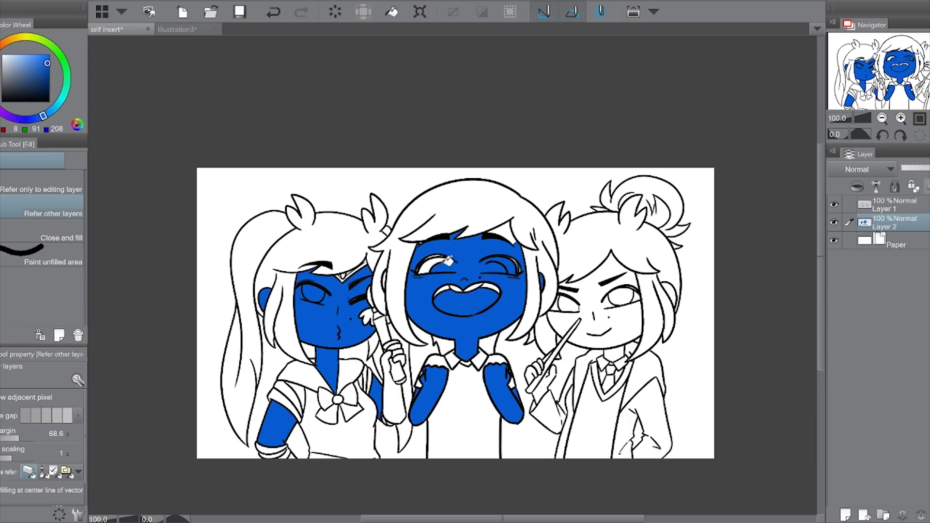
Fill the face and neck of the character holding the thin wand with the same blue
left_click(600, 325)
left_click(613, 354)
left_click(573, 303)
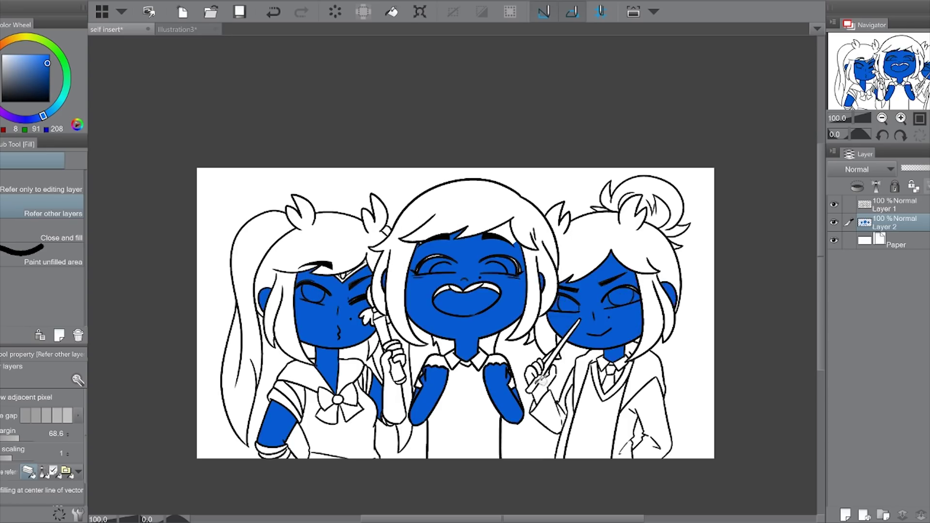
Paint the unfilled gaps in the middle character's mouth and eyelashes blue with the G-pen, checking with the fill hidden
scroll(460, 315, "up", 3)
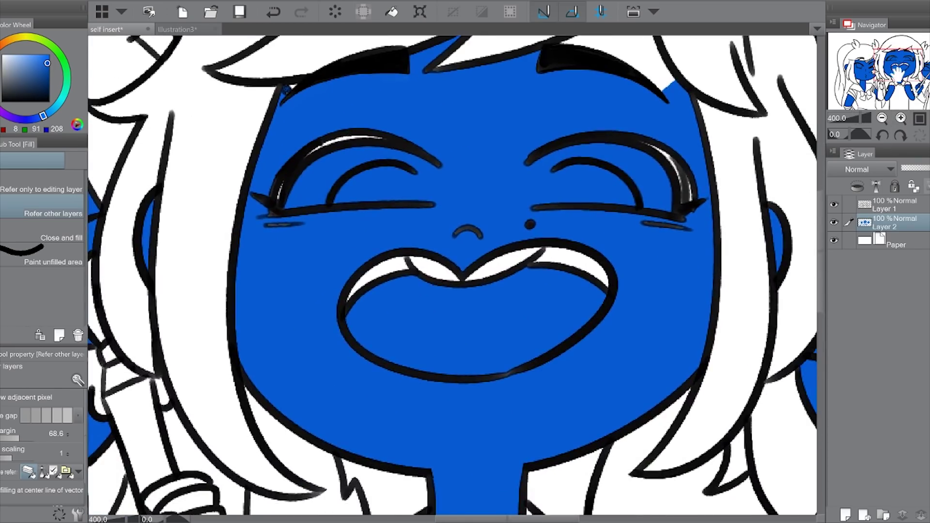
key("p")
left_click_drag(485, 269, 601, 272)
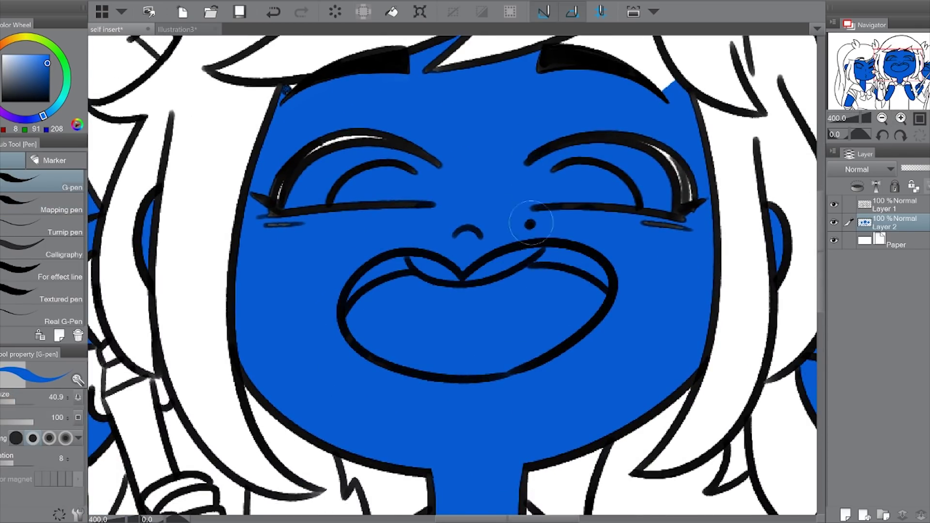
left_click_drag(671, 155, 690, 198)
left_click_drag(381, 138, 310, 155)
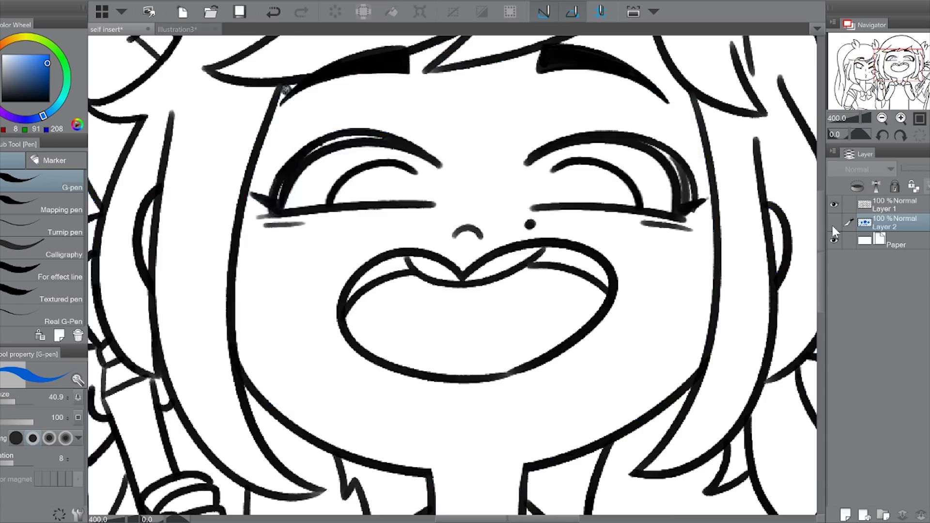
left_click_drag(356, 135, 319, 326)
mouse_move(553, 232)
left_mouse_down()
mouse_move(602, 207)
mouse_move(581, 252)
mouse_move(606, 204)
mouse_move(601, 213)
left_mouse_up()
Patch the remaining gaps in the blue skin areas around the arms, the wand hand and the two outer faces
left_click(899, 87)
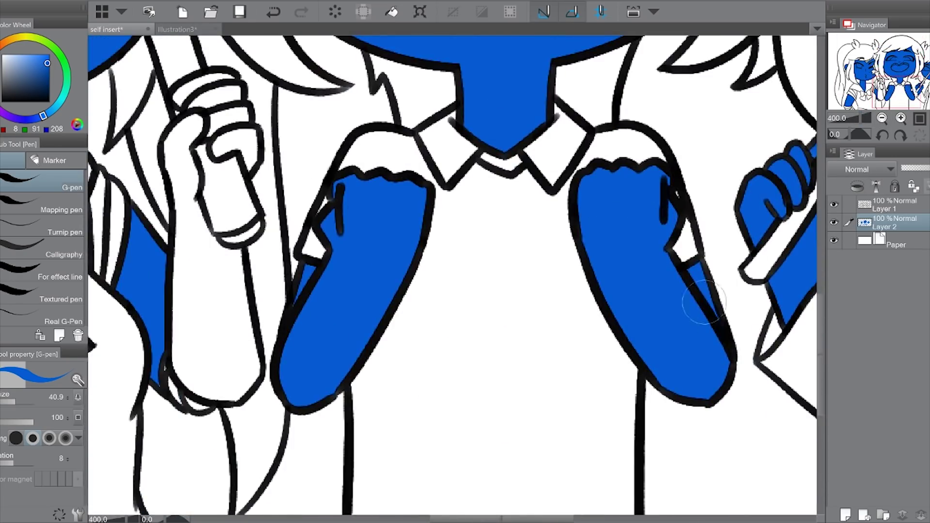
left_click(916, 90)
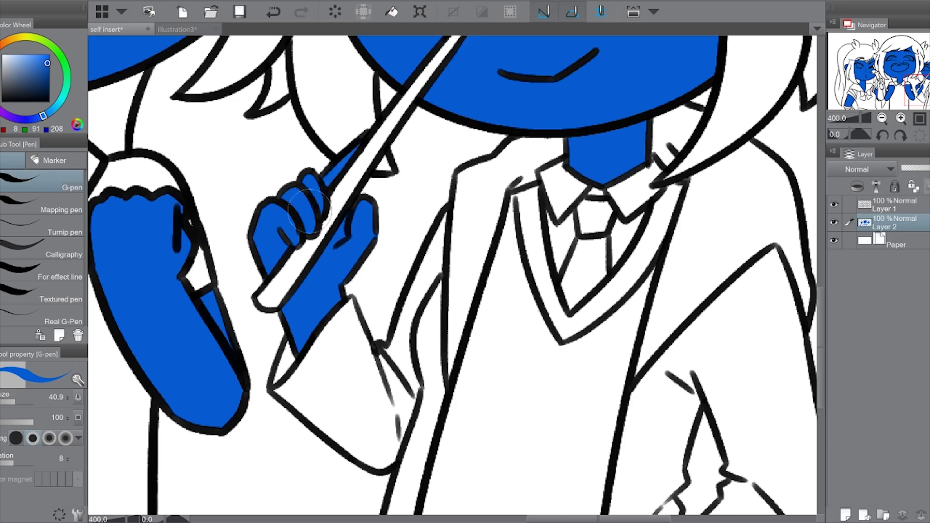
left_click(916, 62)
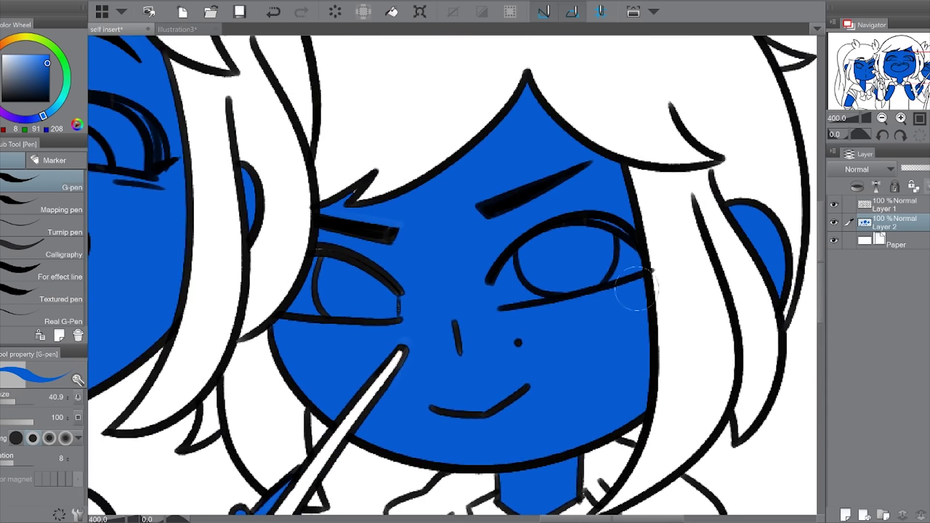
left_click(857, 63)
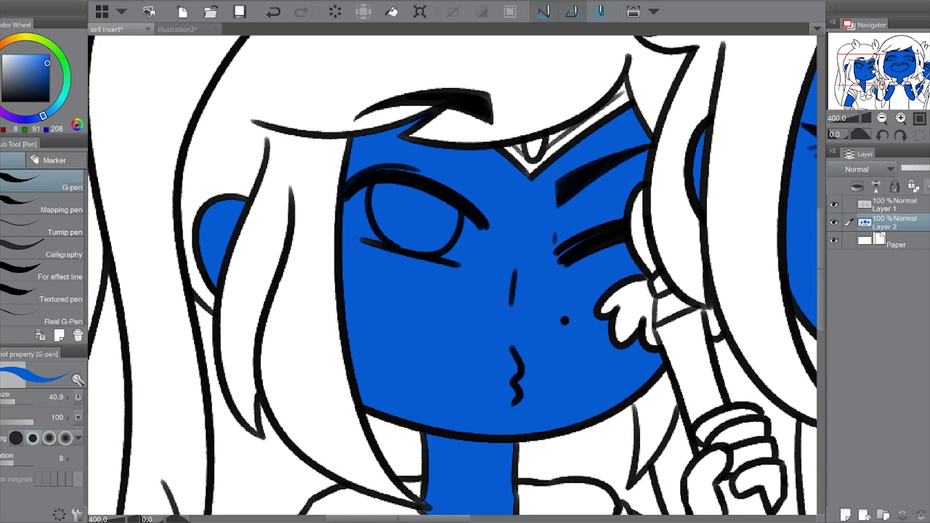
left_click_drag(857, 63, 877, 94)
key("ctrl+alt+0")
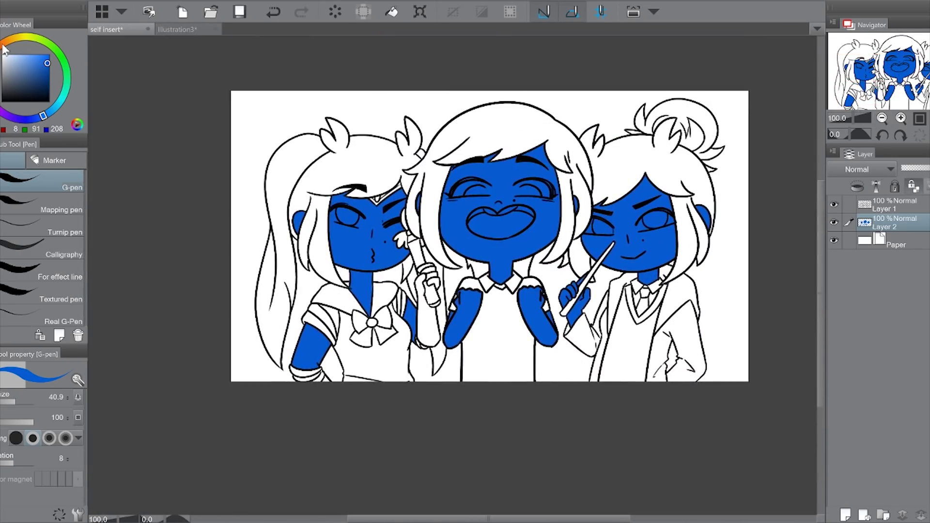
Recolor the blue skin of all three characters to peach (255, 218, 189) with a very large G-pen
mouse_move(465, 159)
left_mouse_down()
mouse_move(543, 252)
mouse_move(373, 175)
left_mouse_up()
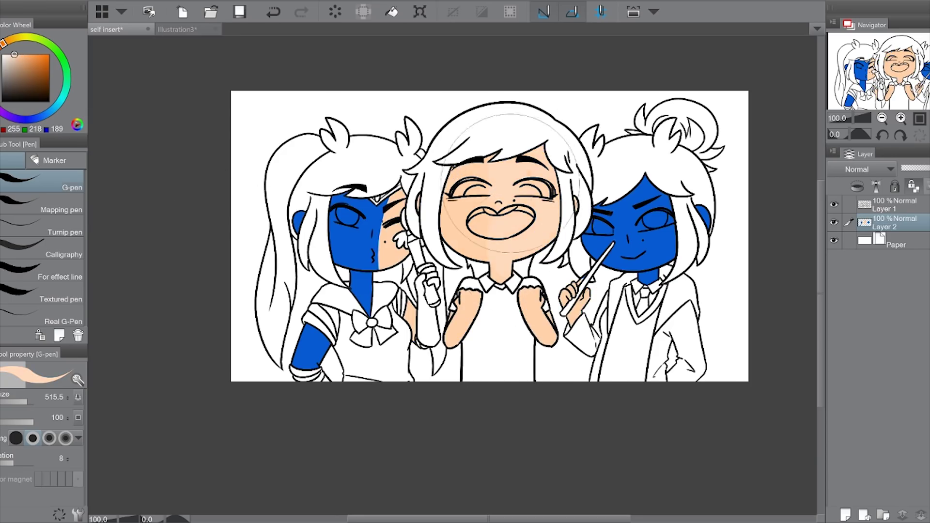
left_click_drag(630, 194, 635, 262)
left_click_drag(359, 213, 315, 348)
Add a layer above the paper and fill all sections of the middle character's hair with dark brown (58, 36, 19)
left_click(896, 242)
left_click(845, 515)
key("g")
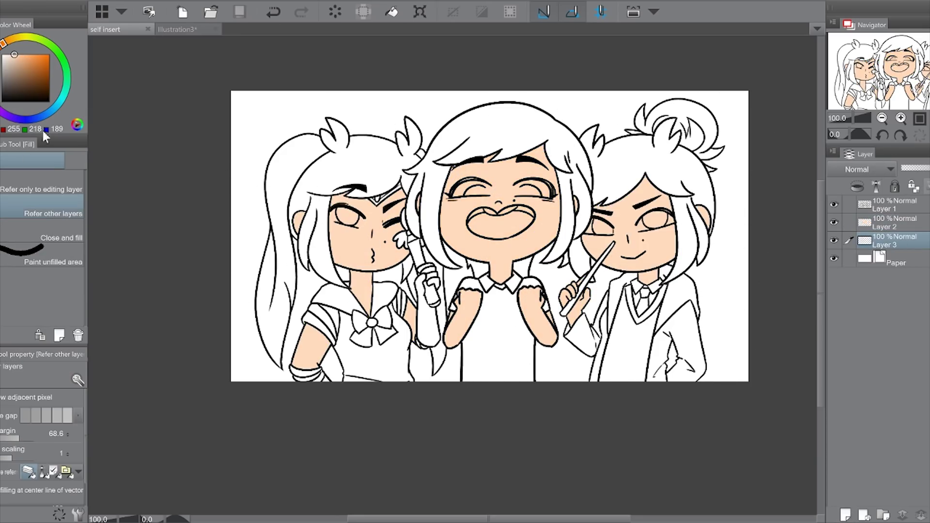
left_click(504, 121)
key("ctrl+plus")
left_click(33, 91)
left_click(640, 296)
left_click(610, 315)
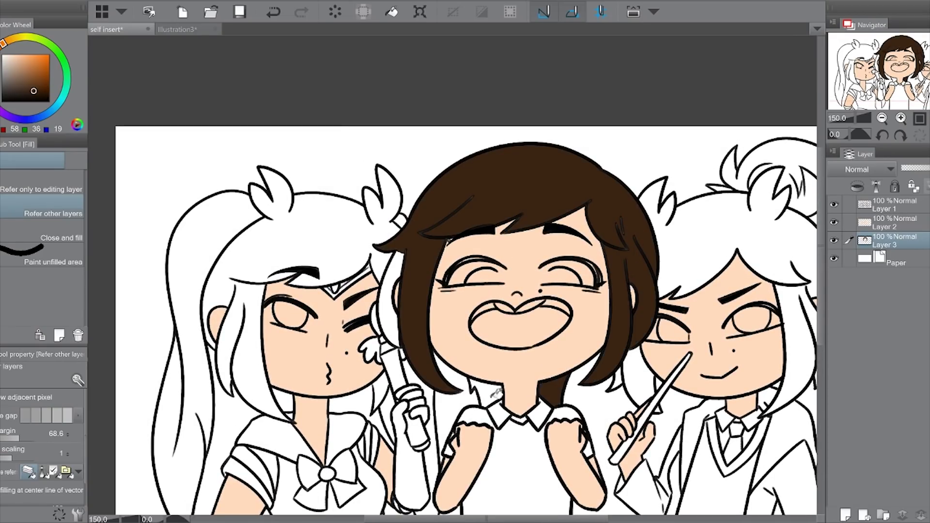
left_click(391, 300)
left_click(484, 393)
Touch up the gaps in the middle character's brown hair with the G-pen
key("p")
key("ctrl+plus")
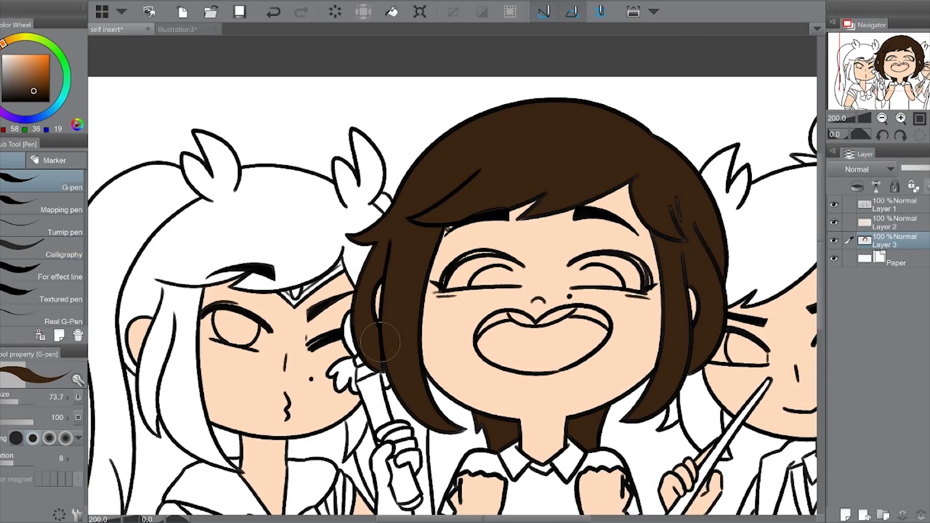
key("ctrl+minus")
key("ctrl+minus")
Add a layer below the brown hair and fill the pigtailed character's hair and ornaments with pink (255, 127, 180)
left_click(846, 515)
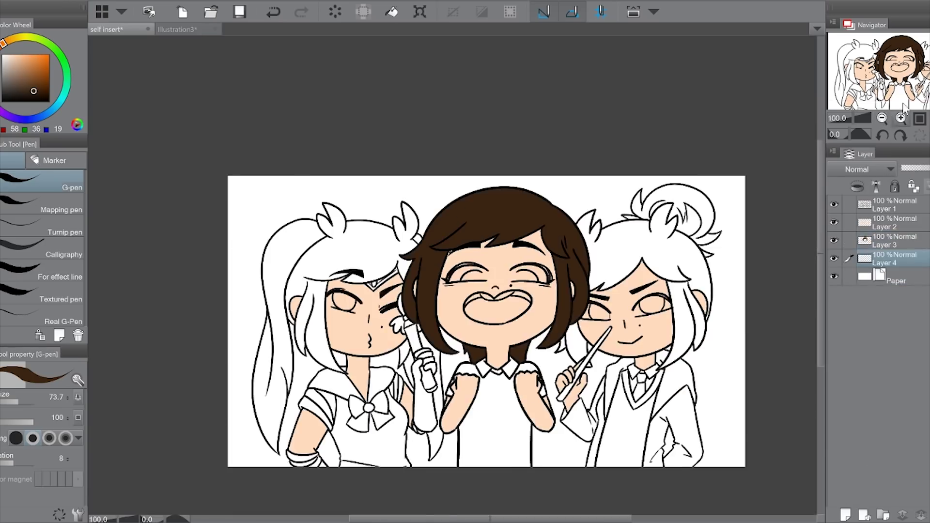
key("ctrl+plus")
left_click(39, 33)
left_click(36, 54)
key("g")
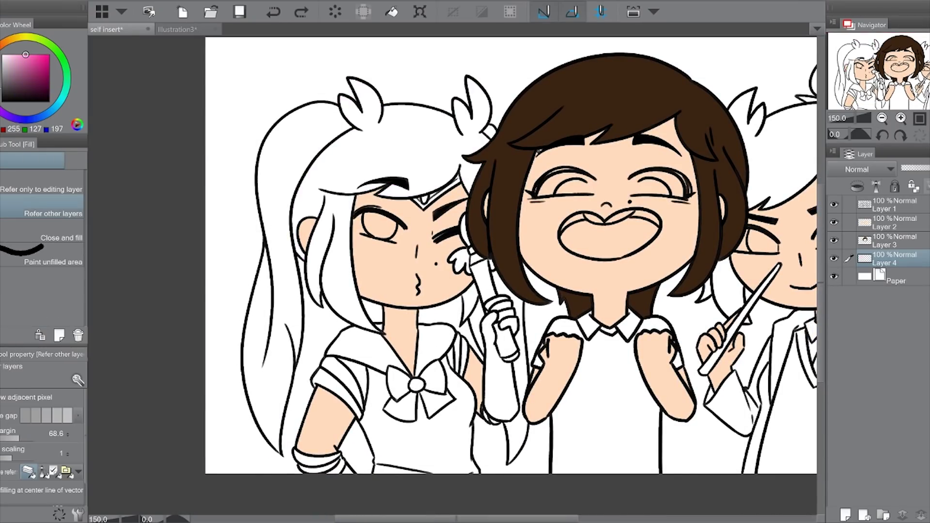
left_click(445, 126)
left_click(271, 315)
left_click(473, 298)
left_click(507, 288)
left_click(519, 412)
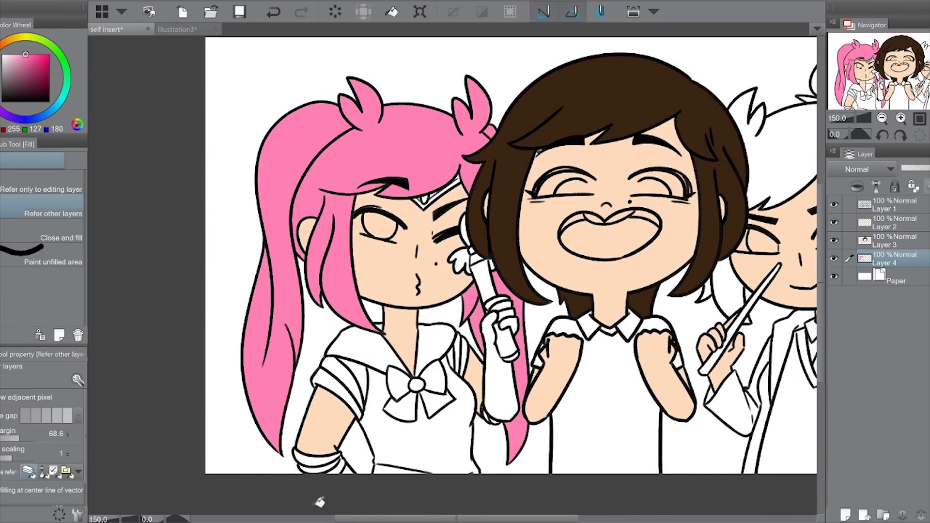
Inspect the pigtailed character's pink hair up close for unfilled gaps
key("p")
left_click(901, 117)
left_click(901, 118)
left_click(902, 117)
key("ctrl+minus")
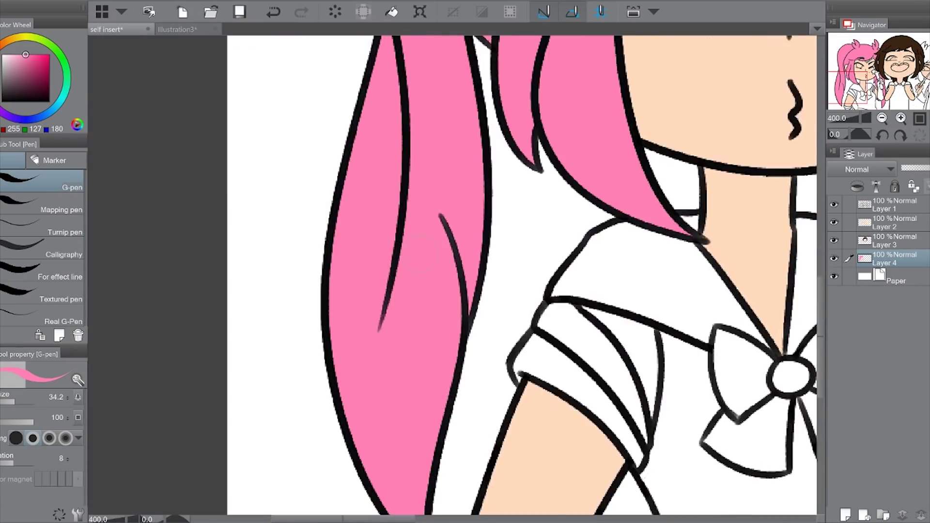
key("ctrl+plus")
left_click_drag(749, 487, 521, 244)
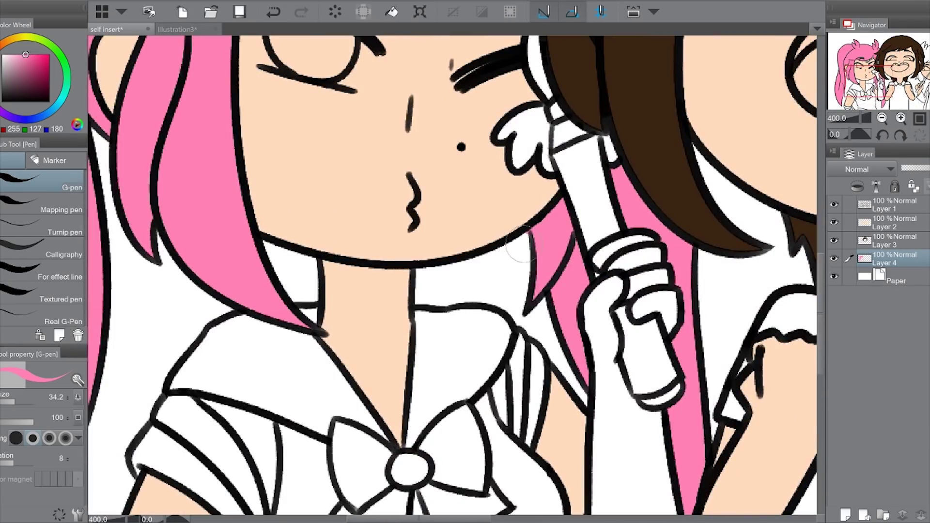
key("ctrl+minus")
key("ctrl+minus")
key("ctrl+minus")
key("ctrl+plus")
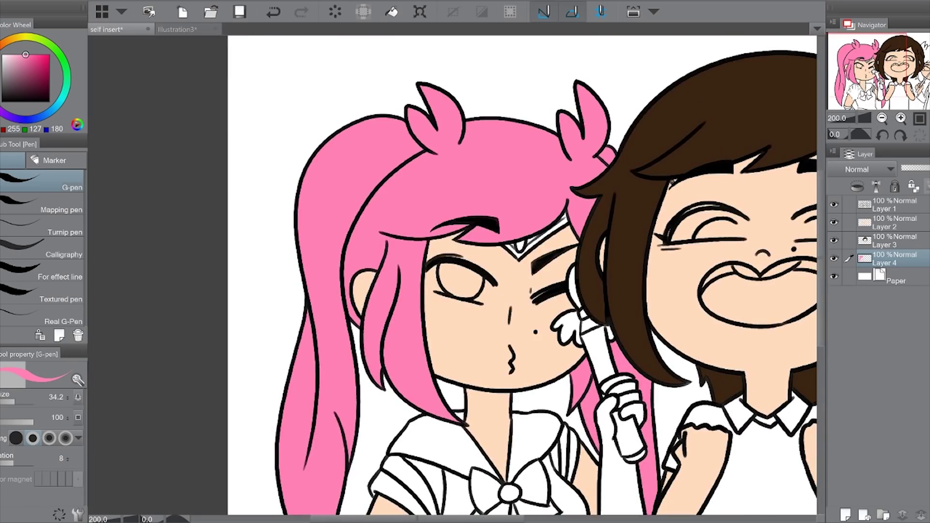
key("ctrl+minus")
Add a layer below the pink hair and fill all sections of the bun-haired character's hair with yellow (255, 218, 88)
key("ctrl+shift+n")
key("ctrl+plus")
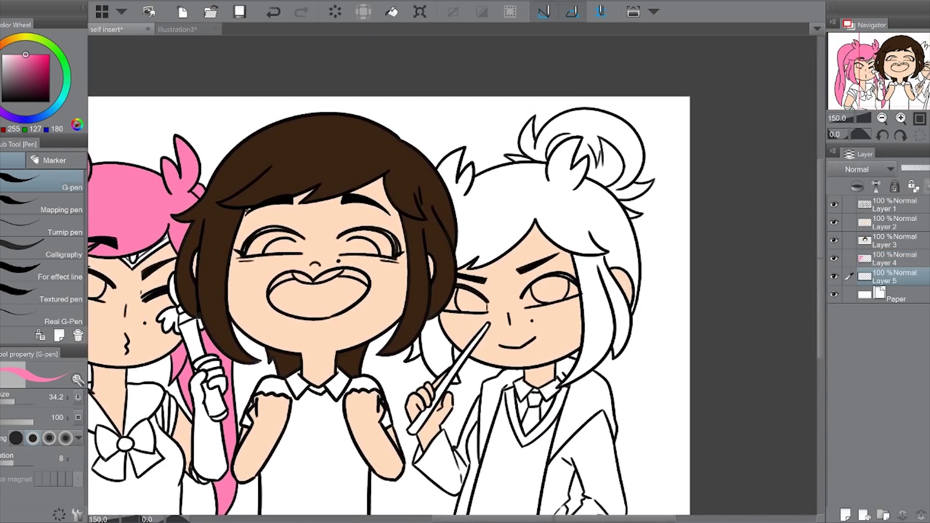
left_click(16, 36)
left_click(32, 54)
key("g")
left_click(600, 232)
left_click(436, 347)
left_click(613, 310)
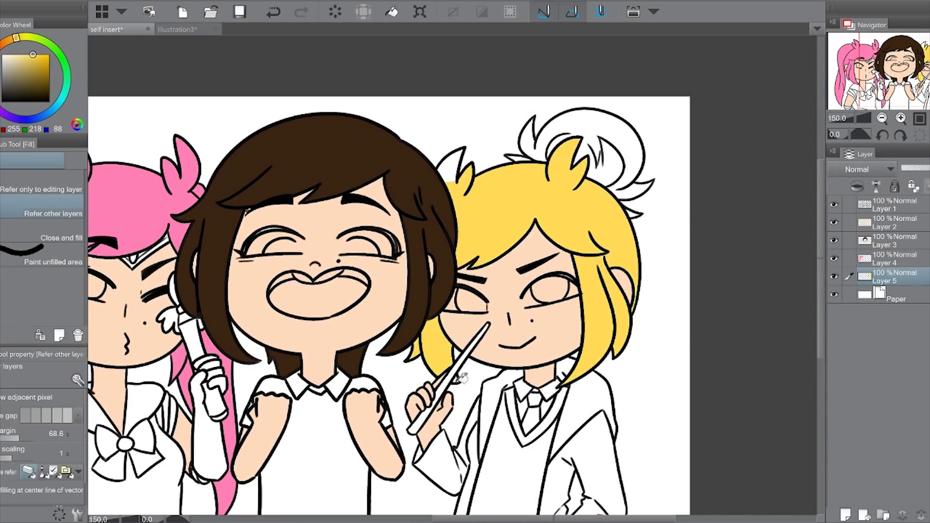
left_click(451, 165)
left_click(606, 145)
key("ctrl+minus")
key("ctrl+plus")
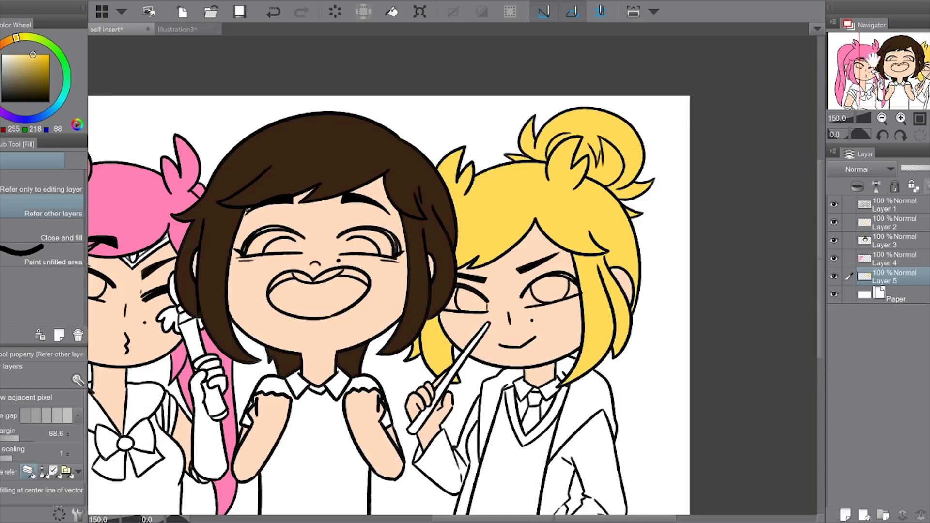
key("p")
key("ctrl+plus")
key("ctrl+minus")
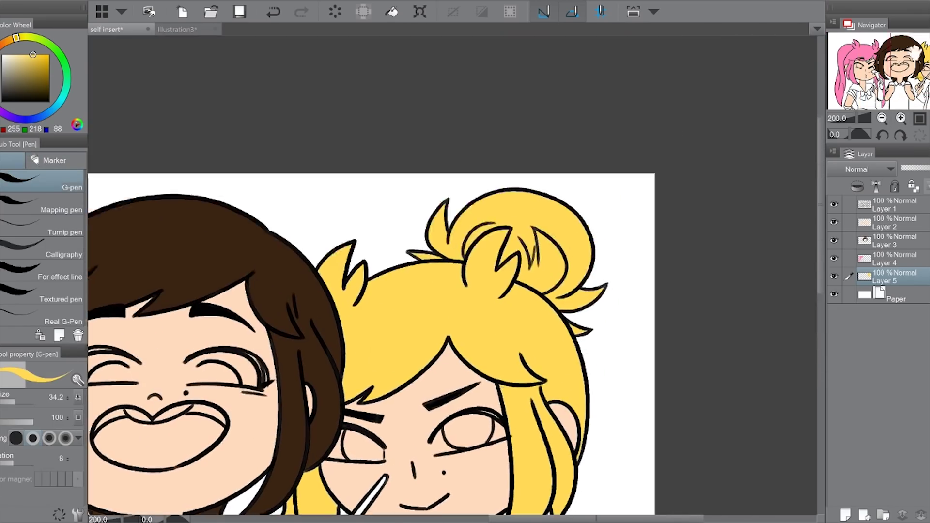
key("ctrl+minus")
Save, add a clipped layer above the brown hair and lighten its upper part with a light brown (197, 130, 79) foreground-to-transparent gradient
left_click(894, 244)
key("ctrl+s")
key("ctrl+shift+n")
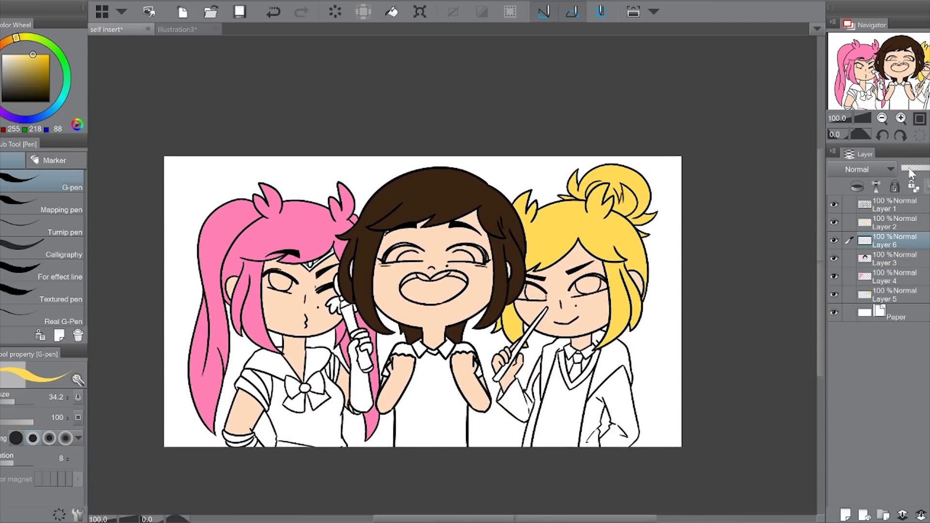
key("ctrl+plus")
key("m")
left_click_drag(288, 230, 256, 238)
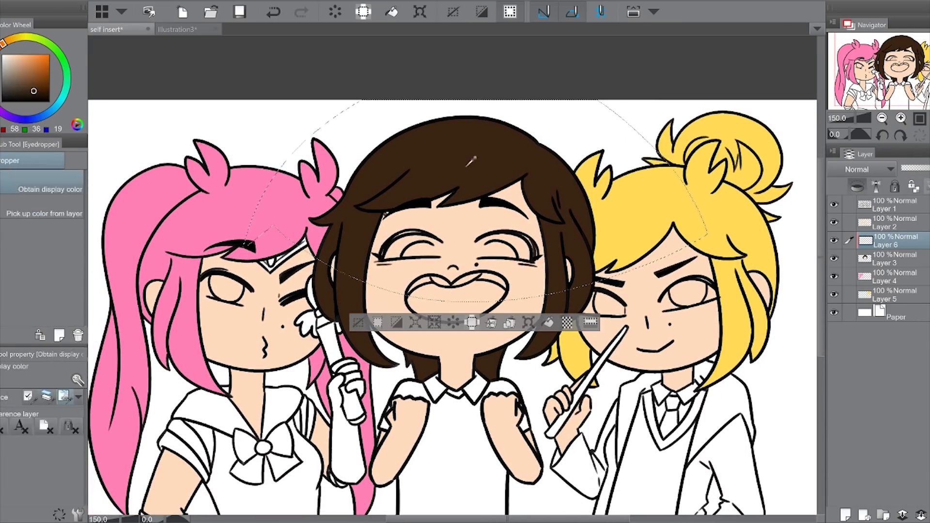
key("g")
left_click_drag(487, 113, 486, 291)
key("ctrl+d")
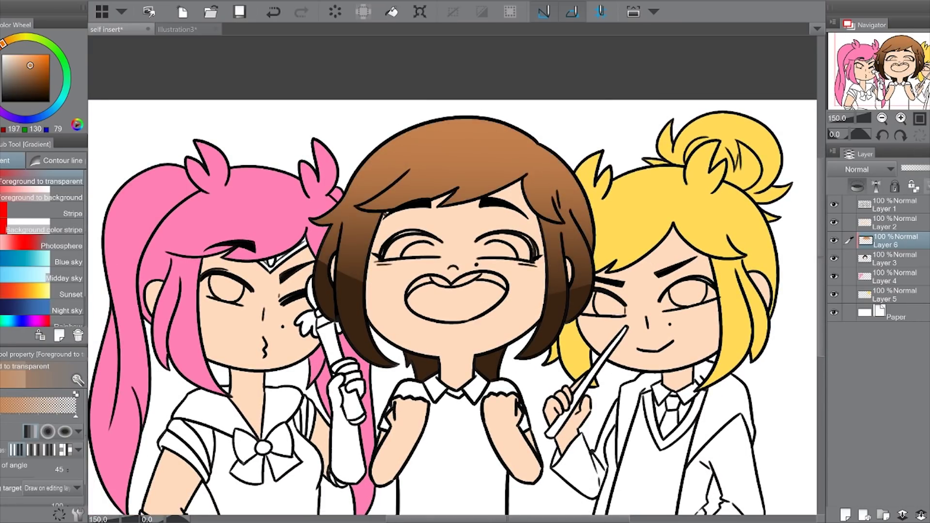
Merge the gradient into the brown hair and shade the middle character's hair behind the neck with darker brown (42, 26, 13)
key("k")
left_click(920, 513)
key("ctrl+shift+n")
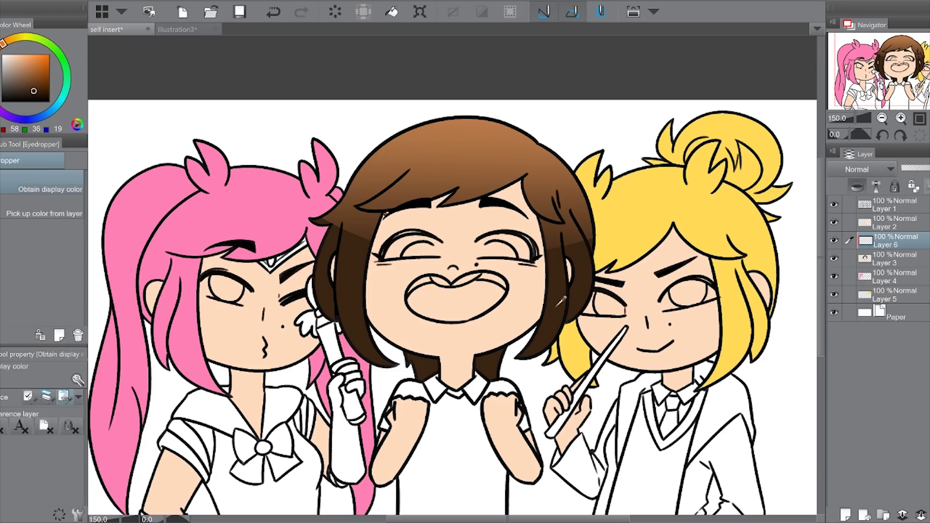
key("p")
Place a new layer directly above the pink hair and lighten the hair's upper part with a clipped light pink (255, 186, 214) gradient
left_click_drag(887, 241, 886, 258)
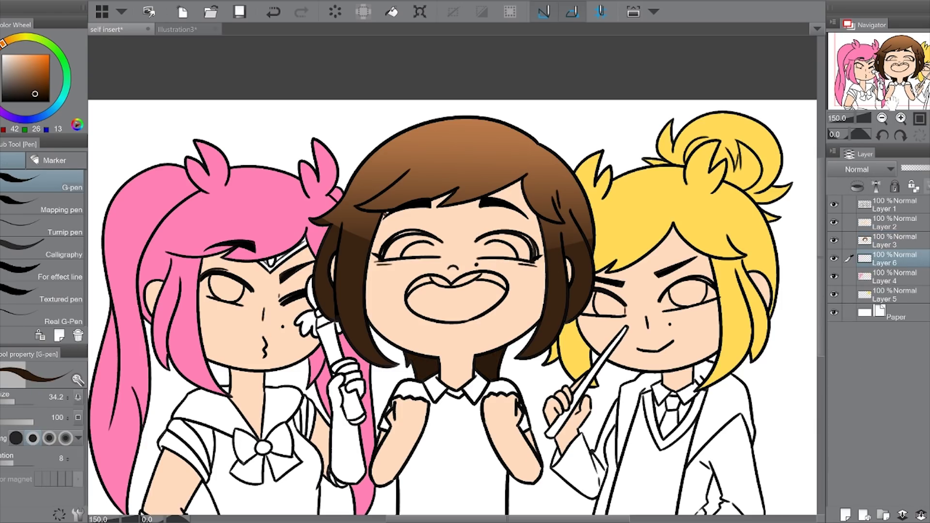
key("m")
mouse_move(228, 208)
left_mouse_down()
mouse_move(547, 138)
mouse_move(186, 218)
mouse_move(213, 179)
left_mouse_up()
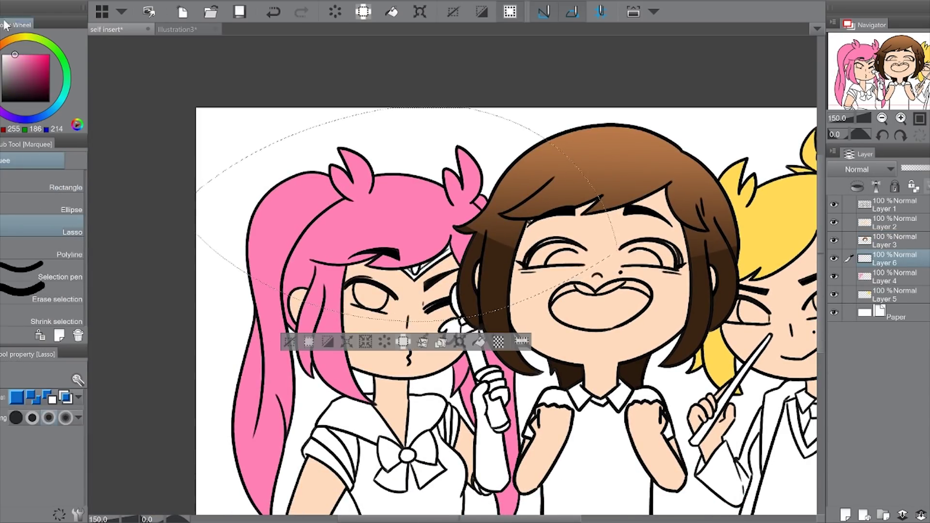
key("g")
left_click_drag(363, 114, 364, 271)
key("ctrl+d")
Shade the pigtail strands behind the wand with deep pink (255, 65, 144) at 58% layer opacity and merge the pink and brown hair layers
key("k")
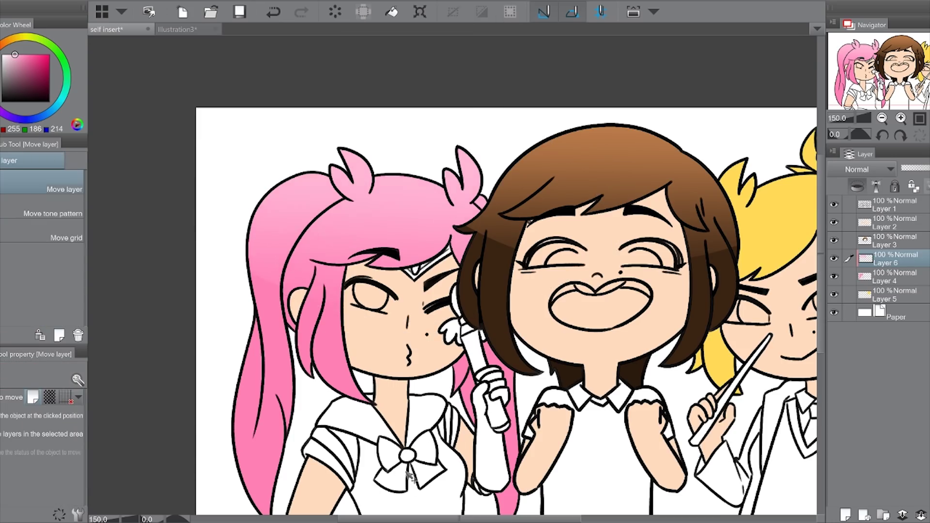
scroll(407, 458, "down", 2)
scroll(407, 458, "up", 2)
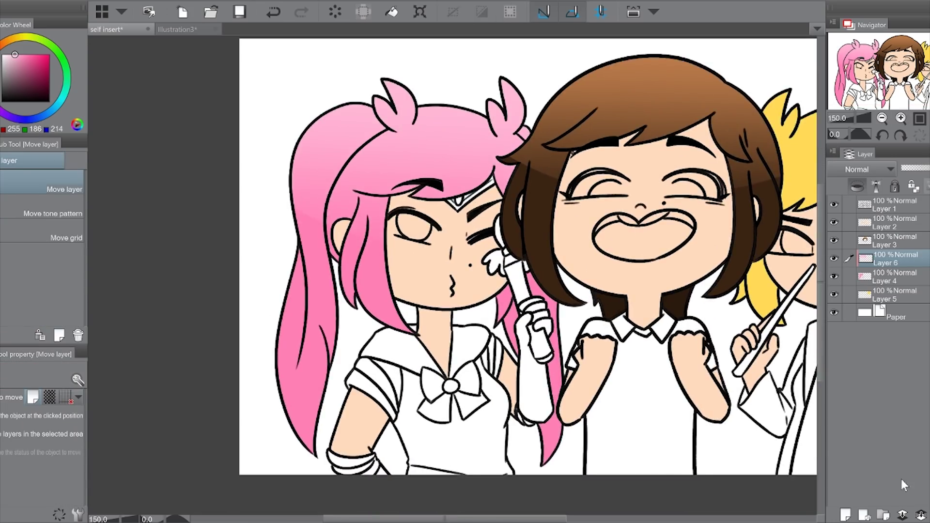
key("p")
left_click_drag(504, 289, 511, 334)
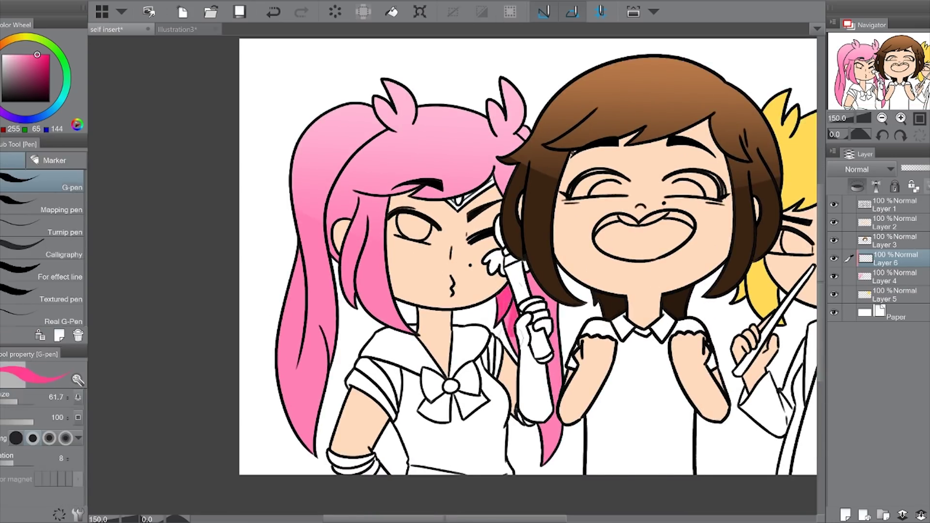
left_click_drag(533, 274, 562, 404)
left_click_drag(557, 330, 553, 463)
left_click_drag(928, 168, 922, 172)
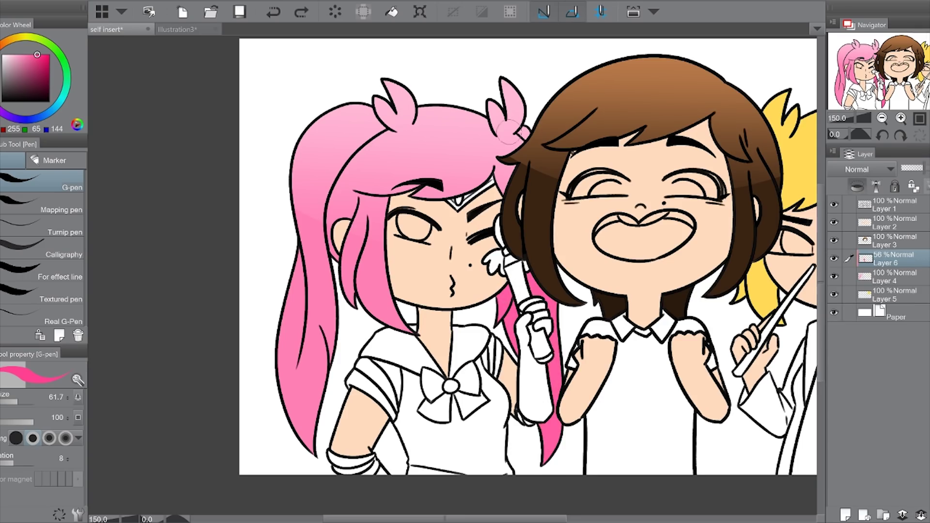
key("ctrl+e")
Lighten the upper part of the yellow hair with a clipped pale yellow (255, 235, 165) gradient and merge it into the hair layer
left_click_drag(790, 344, 465, 398)
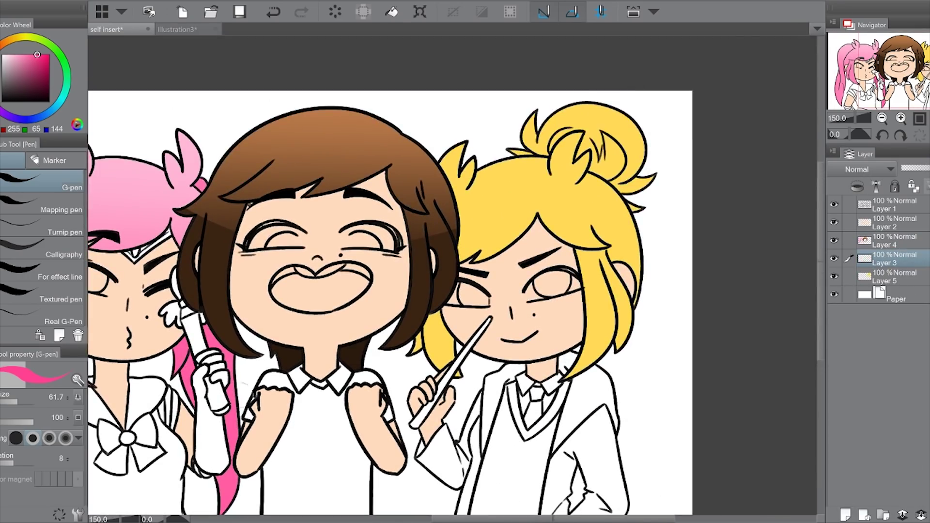
key("m")
mouse_move(712, 213)
left_mouse_down()
mouse_move(407, 251)
mouse_move(398, 84)
left_mouse_up()
key("g")
left_click_drag(533, 242, 678, 122)
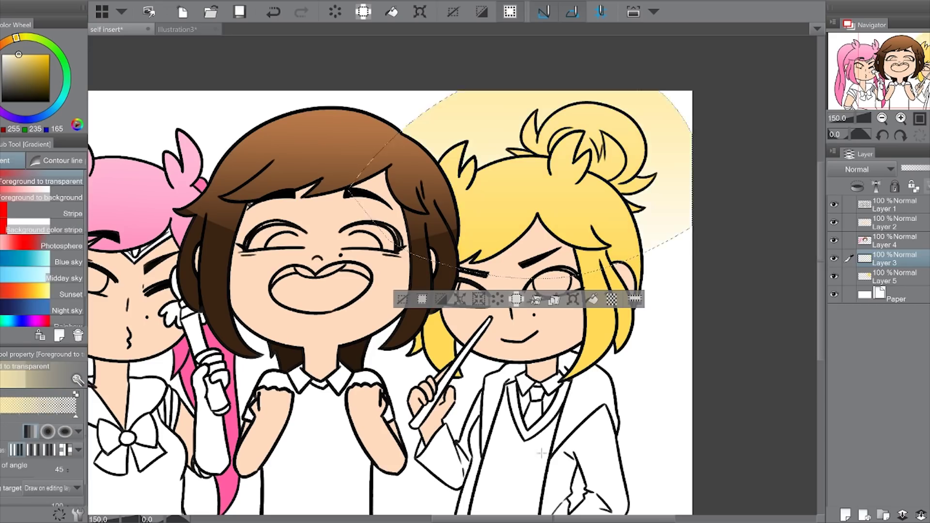
key("ctrl+d")
key("ctrl+z")
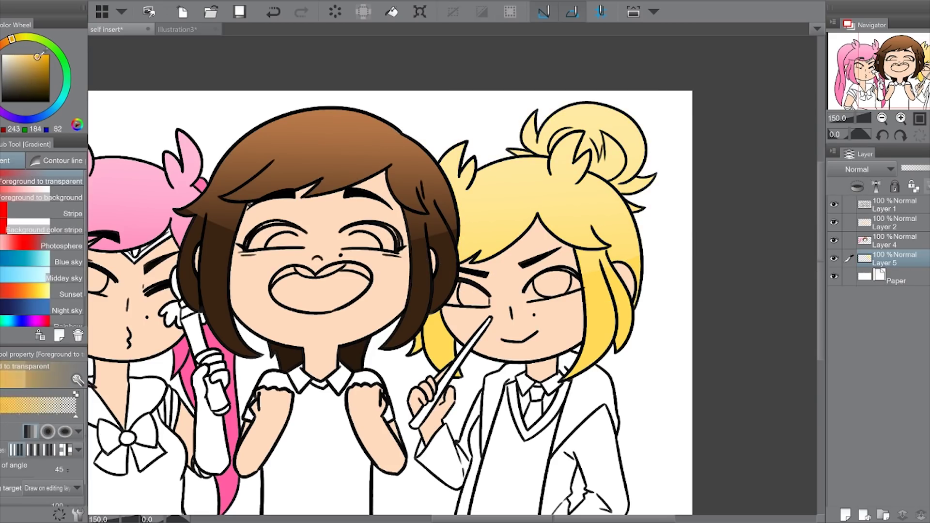
Shade the rear lock of the yellow hair with orange (255, 179, 21) and merge all hair into one layer
key("p")
left_click_drag(434, 324, 457, 383)
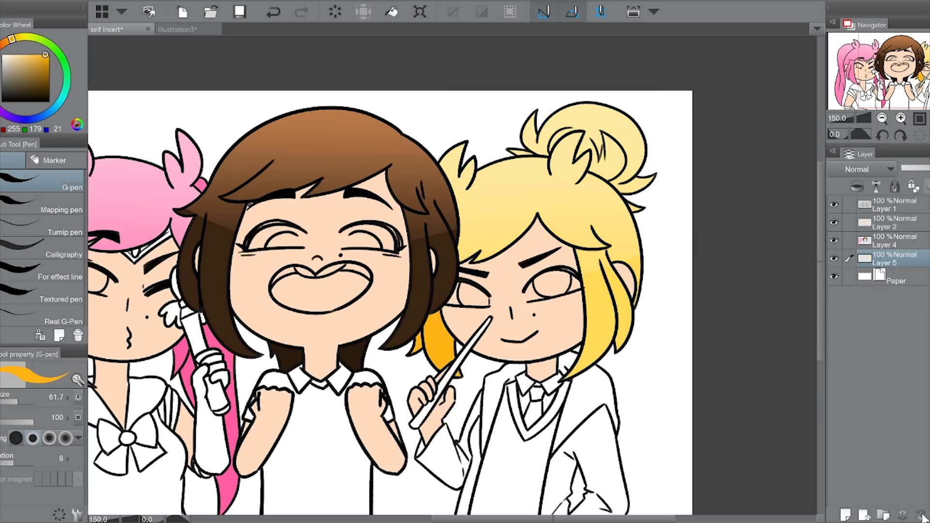
left_click(892, 241)
key("ctrl+e")
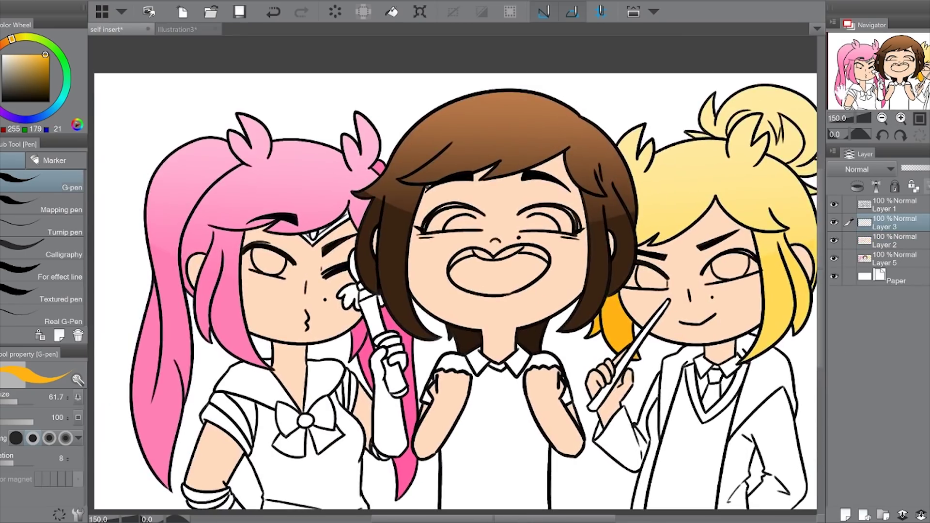
Shade the pigtailed character's rear arm and the bun-haired character's wand hand with (239, 166, 132) at 54% opacity and merge into the skin
left_click(23, 57)
left_click_drag(363, 402, 365, 446)
left_click_drag(485, 291, 431, 267)
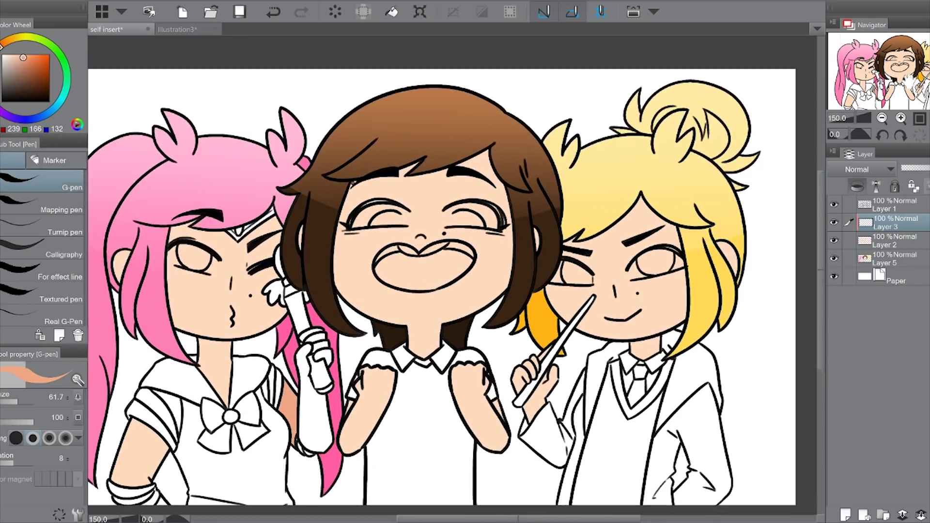
left_click_drag(543, 349, 575, 397)
left_click_drag(923, 167, 917, 167)
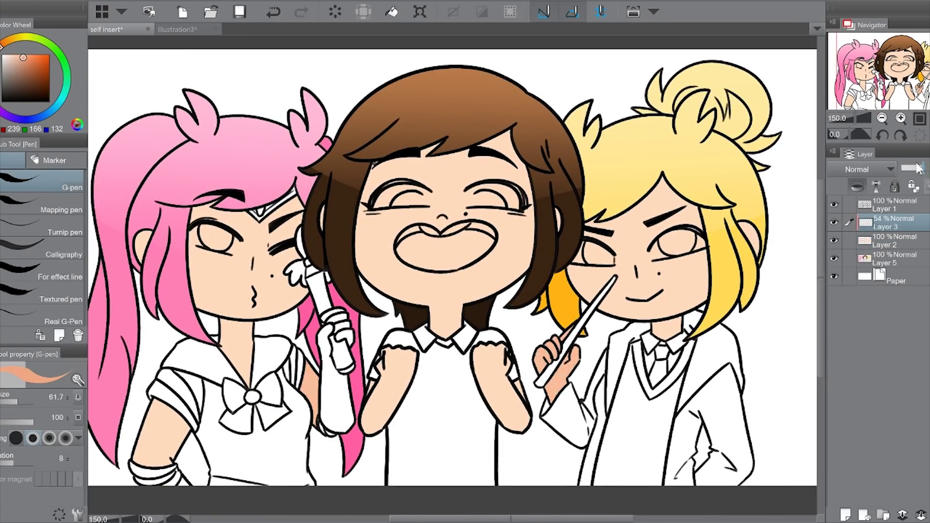
key("ctrl+z")
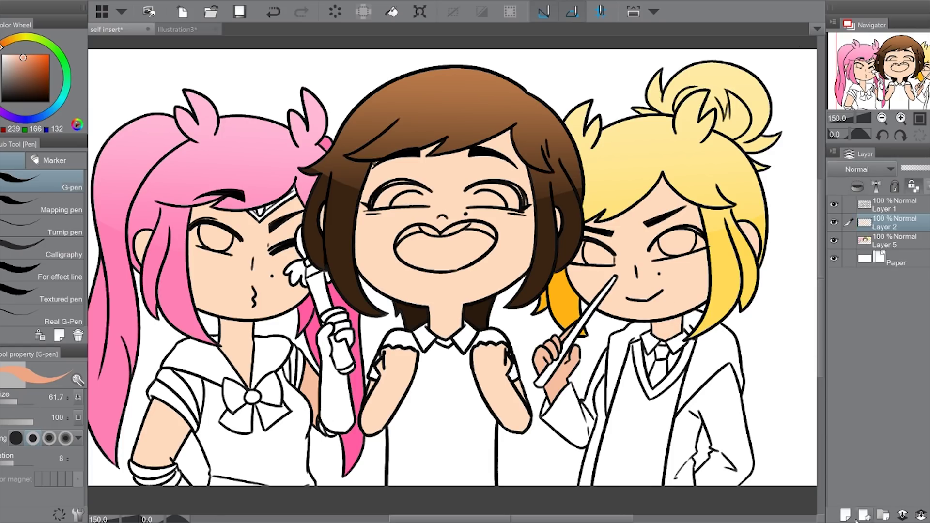
Blush the pigtailed character's cheeks on a clipped layer with a Soft airbrush, size 225.8, in (240, 91, 116), lower the opacity and merge
left_click(31, 57)
key("b")
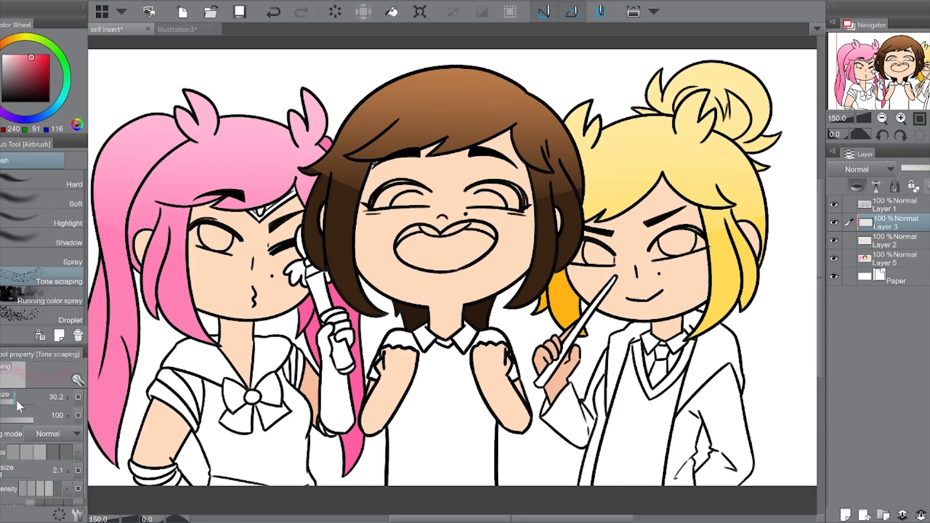
left_click(73, 204)
left_click_drag(25, 397, 22, 397)
left_click_drag(203, 261, 222, 281)
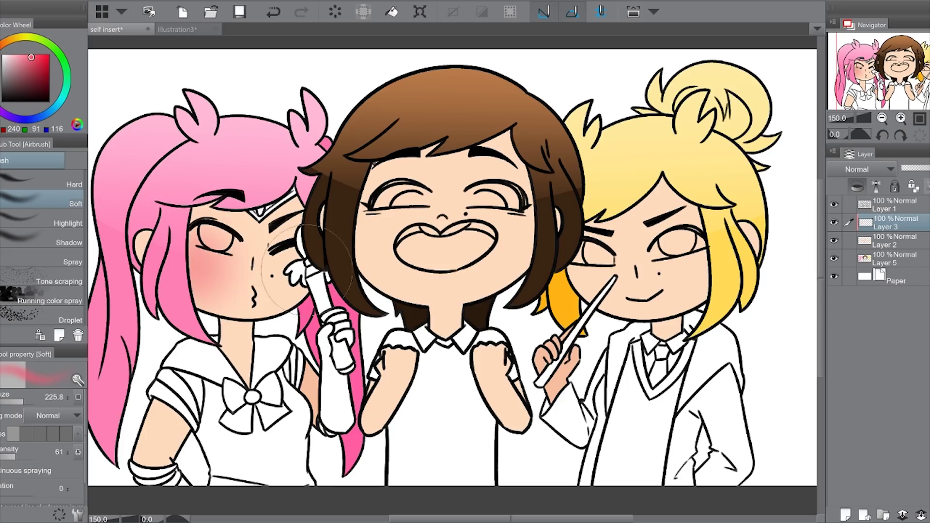
left_click_drag(272, 262, 291, 281)
mouse_move(923, 168)
left_mouse_down()
mouse_move(908, 168)
mouse_move(928, 168)
left_mouse_up()
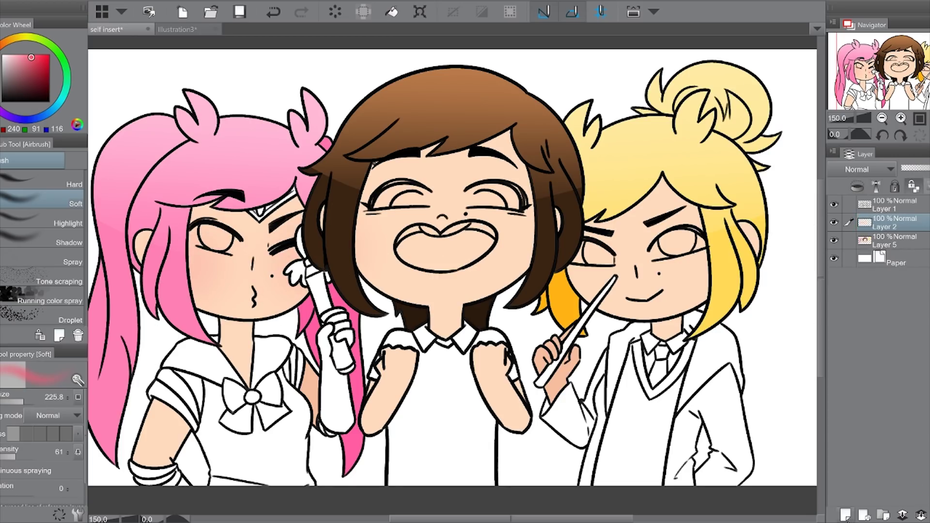
Airbrush the middle character's cheeks with red (233, 85, 78), lower the blush layer's opacity and merge it into the skin
left_click_drag(499, 213, 519, 242)
left_click_drag(373, 218, 395, 247)
left_click_drag(499, 209, 518, 238)
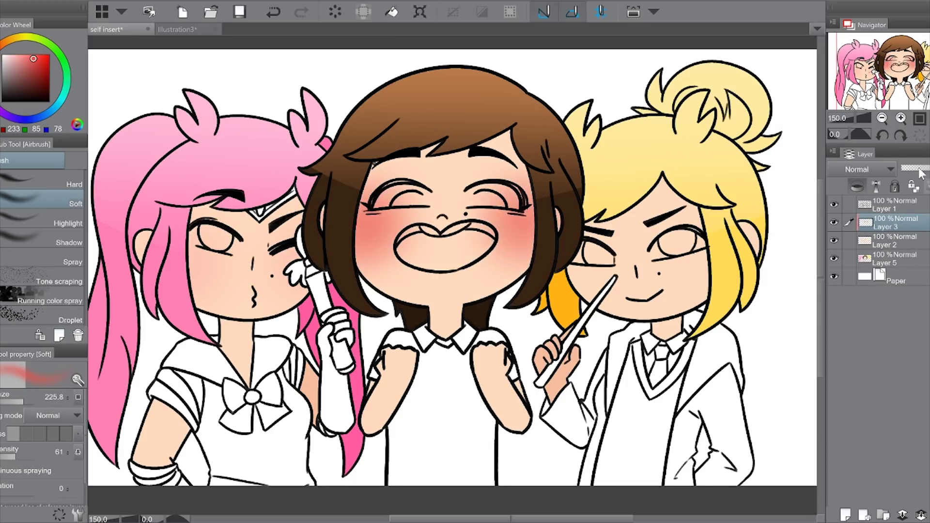
left_click_drag(927, 168, 907, 168)
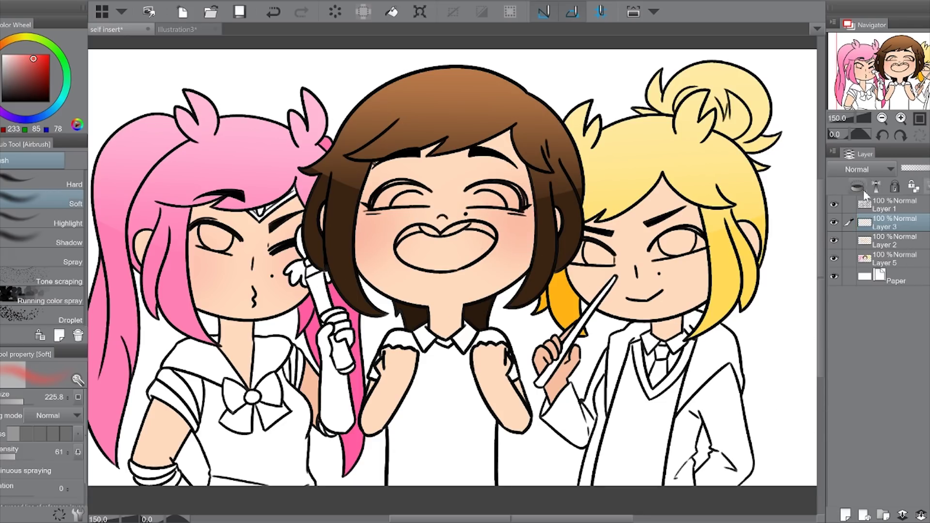
Airbrush a faint red (233, 85, 78) blush on the bun-haired character's cheeks, merge it into the skin and save
left_click_drag(668, 252, 688, 281)
left_click_drag(587, 252, 605, 291)
left_click_drag(914, 167, 928, 167)
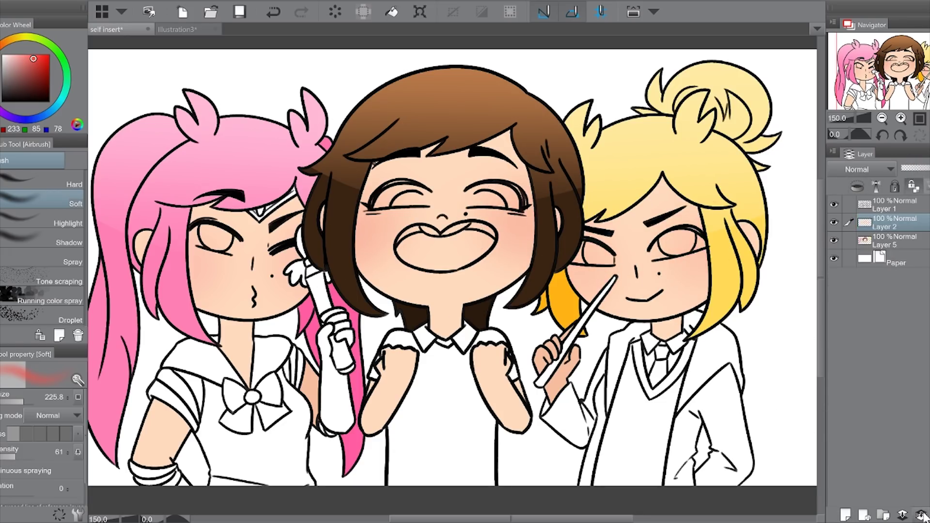
key("ctrl+s")
Paint the bun-haired character's larger eye white on a new clipped layer with the G-pen at size 40.9
scroll(703, 274, "up", 5)
key("p")
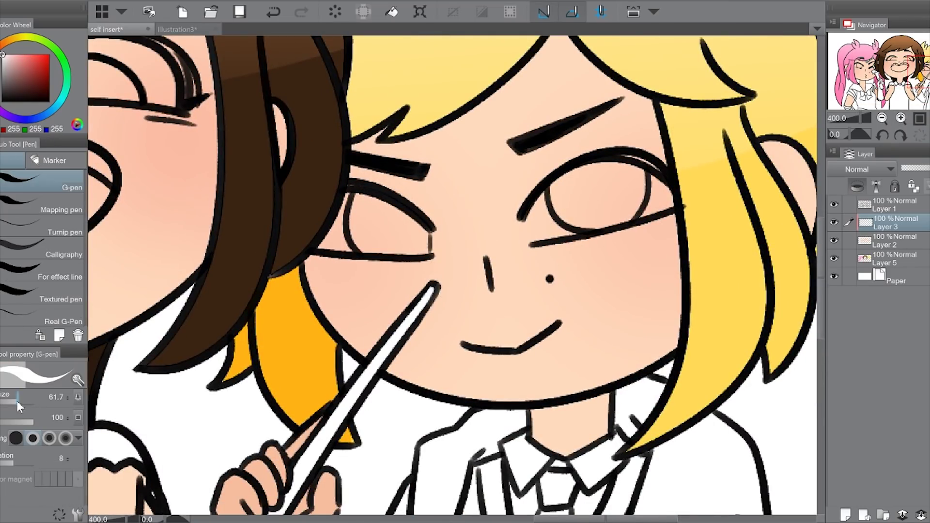
left_click_drag(642, 177, 629, 218)
mouse_move(538, 193)
left_mouse_down()
mouse_move(535, 235)
mouse_move(630, 193)
left_mouse_up()
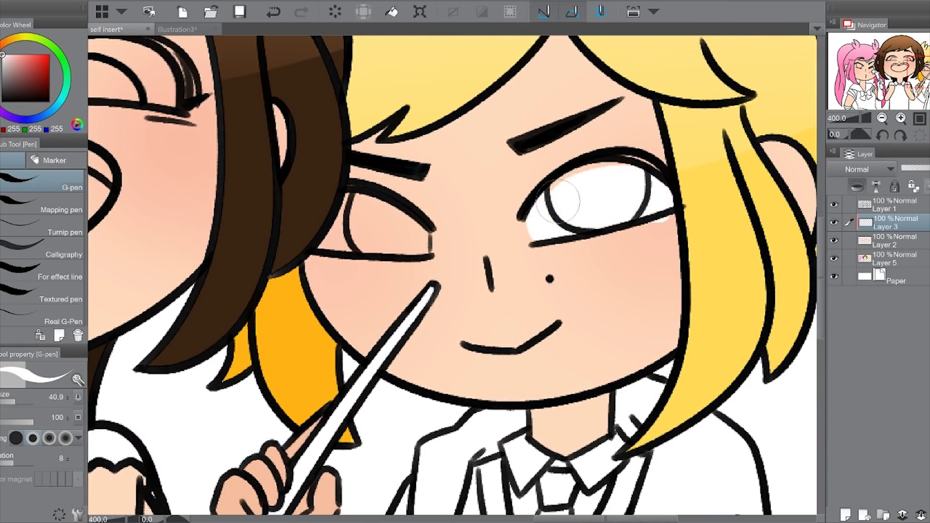
Paint the insides of both of the middle character's eyes white with the G-pen
key("minus")
key("minus")
key("minus")
key("minus")
key("minus")
mouse_move(397, 295)
left_mouse_down()
mouse_move(416, 310)
mouse_move(393, 318)
left_mouse_up()
key("ctrl+at")
mouse_move(542, 213)
left_mouse_down()
mouse_move(646, 229)
mouse_move(538, 214)
left_mouse_up()
mouse_move(417, 228)
left_mouse_down()
mouse_move(382, 219)
mouse_move(412, 231)
mouse_move(395, 203)
left_mouse_up()
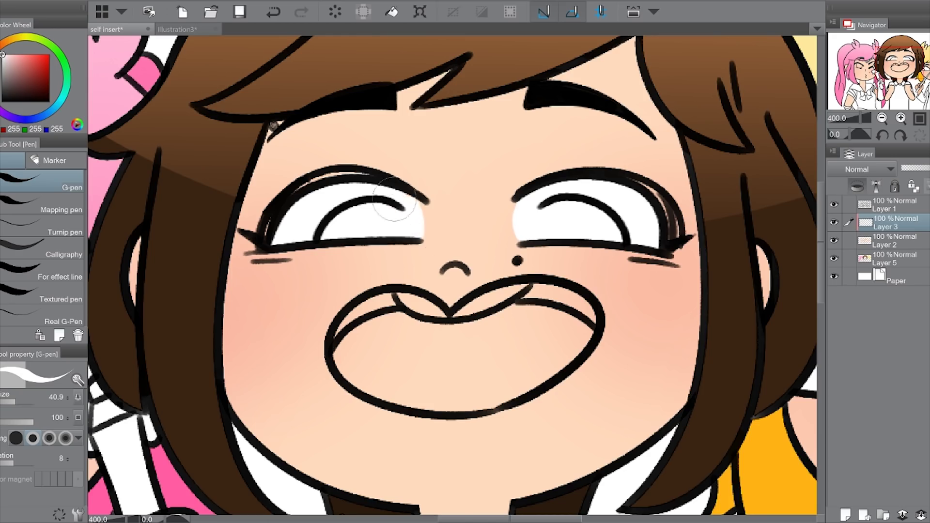
left_click_drag(898, 66, 858, 68)
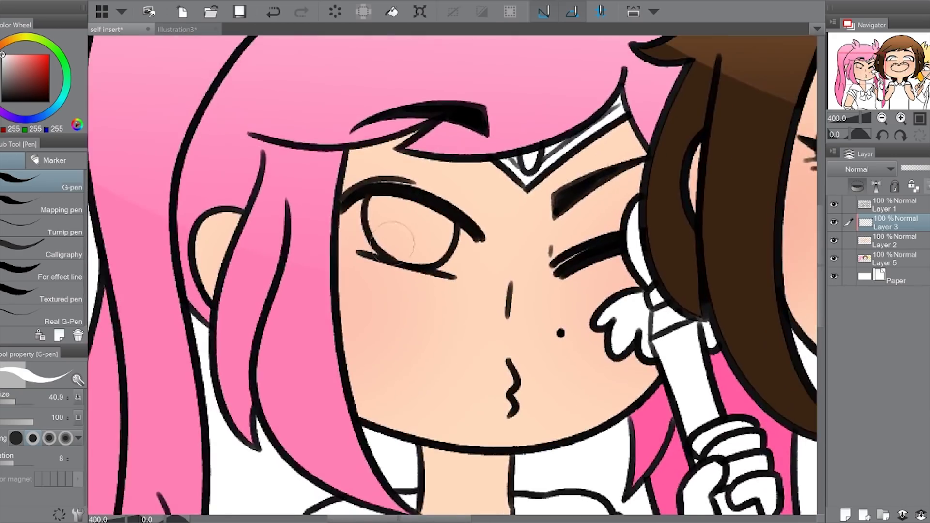
Paint the pink-haired character's open eye white with the G-pen, checking the result in a mirrored view
mouse_move(348, 221)
left_mouse_down()
mouse_move(369, 245)
mouse_move(421, 242)
mouse_move(407, 223)
left_mouse_up()
key("h")
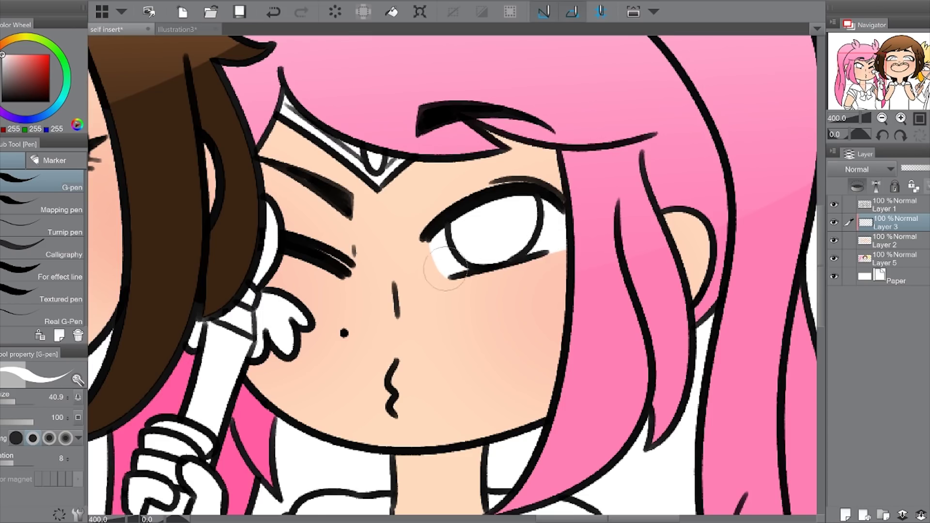
key("h")
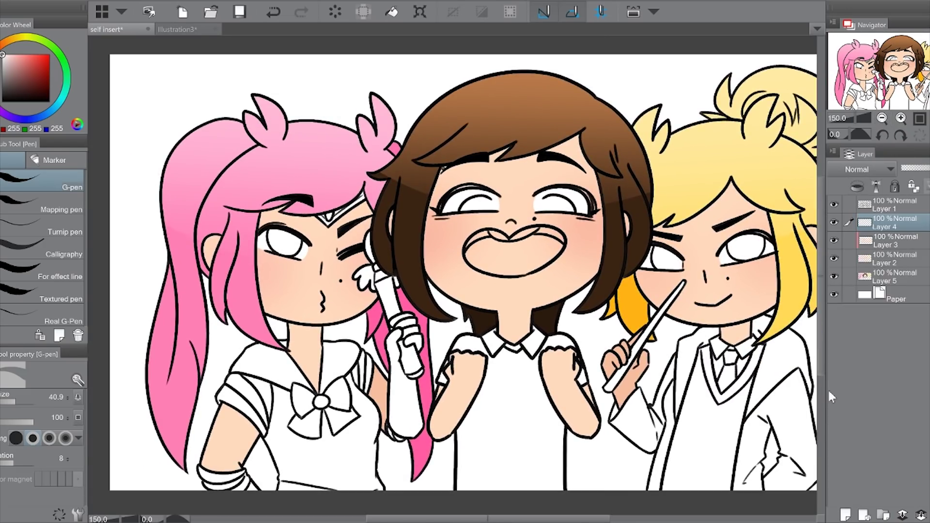
Paint the middle character's irises lime green (185, 255, 0) with the G-pen on the layer above the eye whites
left_click(903, 223)
scroll(426, 227, "up", 5)
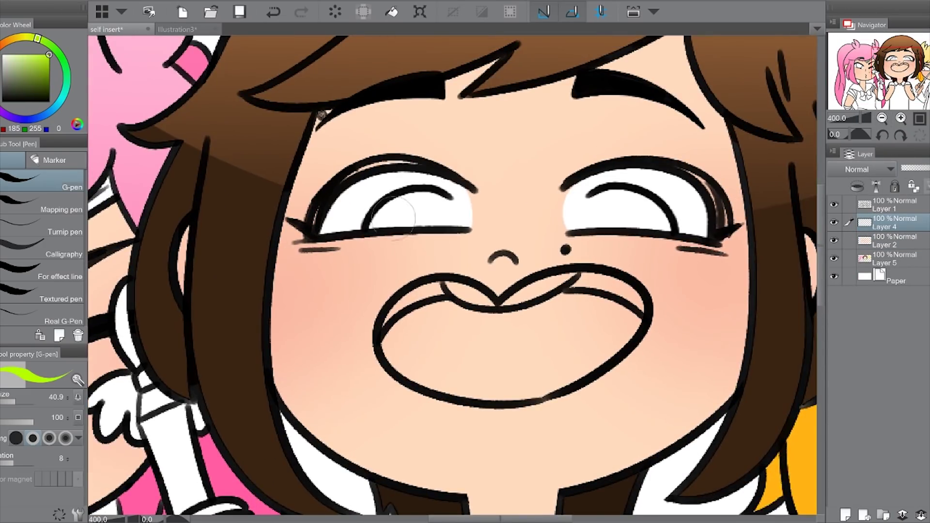
left_click_drag(378, 223, 455, 218)
key("h")
mouse_move(233, 232)
left_mouse_down()
mouse_move(301, 208)
mouse_move(281, 240)
mouse_move(577, 251)
left_mouse_up()
key("h")
Paint the iris of the pink-haired character's open eye lime green (185, 255, 0)
scroll(489, 252, "down", 5)
scroll(403, 242, "up", 5)
left_click_drag(334, 213, 378, 261)
left_click_drag(368, 218, 407, 266)
Paint both of the bun-haired character's irises lime green (185, 255, 0)
left_click_drag(726, 242, 87, 228)
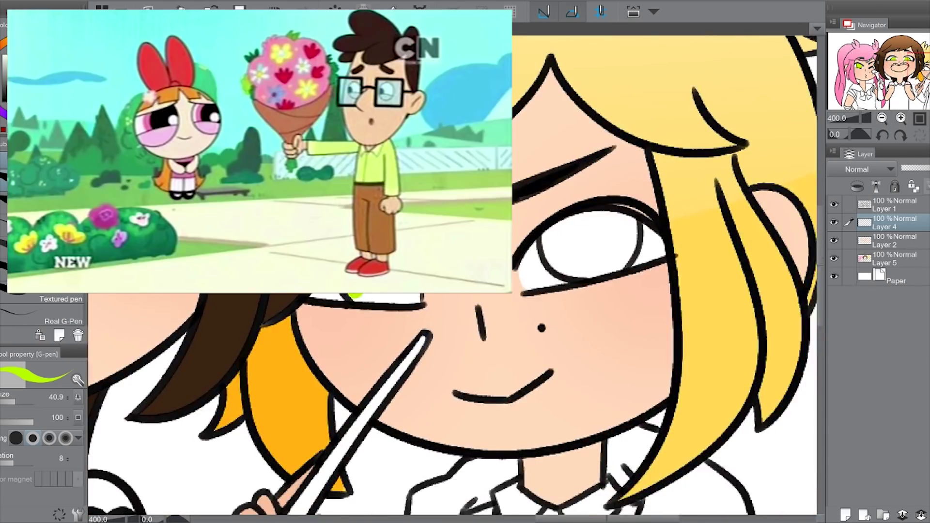
left_click_drag(354, 291, 417, 300)
left_click_drag(547, 218, 630, 242)
key("ctrl+alt+0")
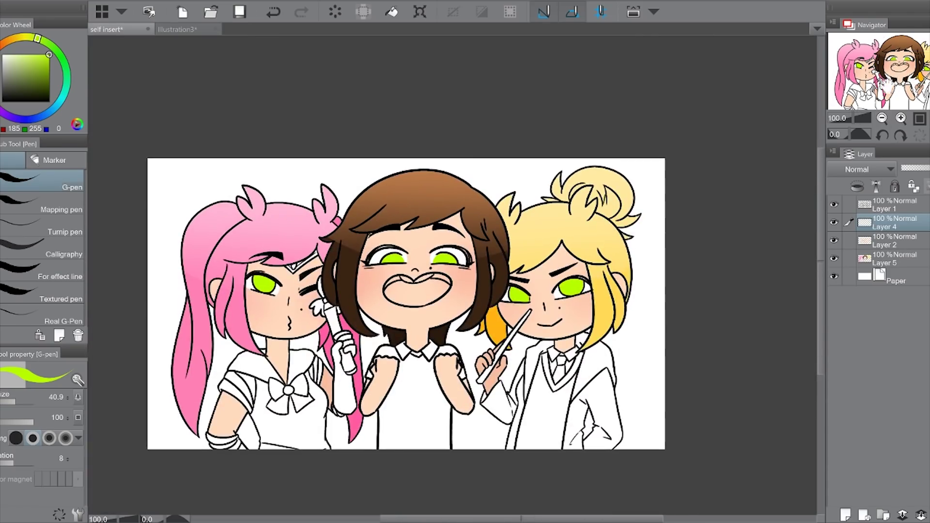
Shade the upper part of all three characters' irises dark green (0, 148, 84) with the G-pen
left_click_drag(37, 38, 67, 80)
left_click(49, 74)
left_click(901, 118)
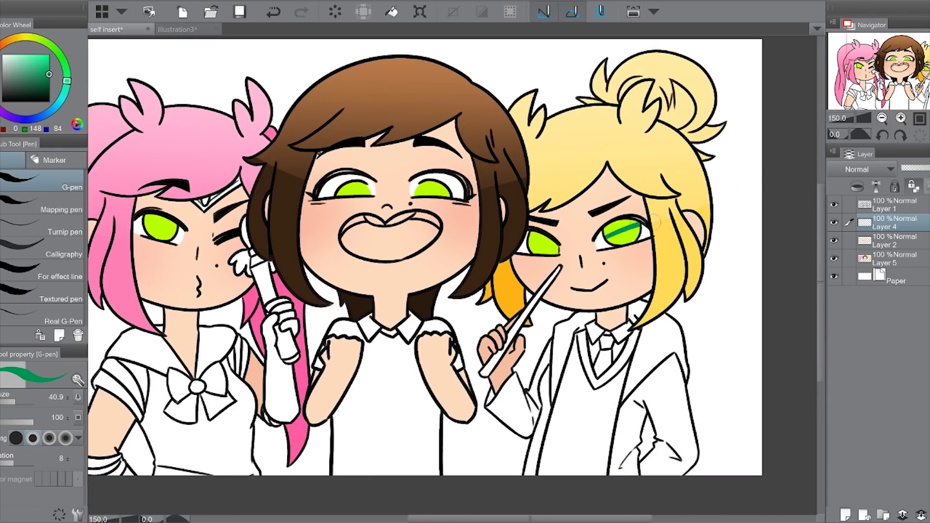
left_click(922, 136)
left_click(881, 136)
left_click(923, 136)
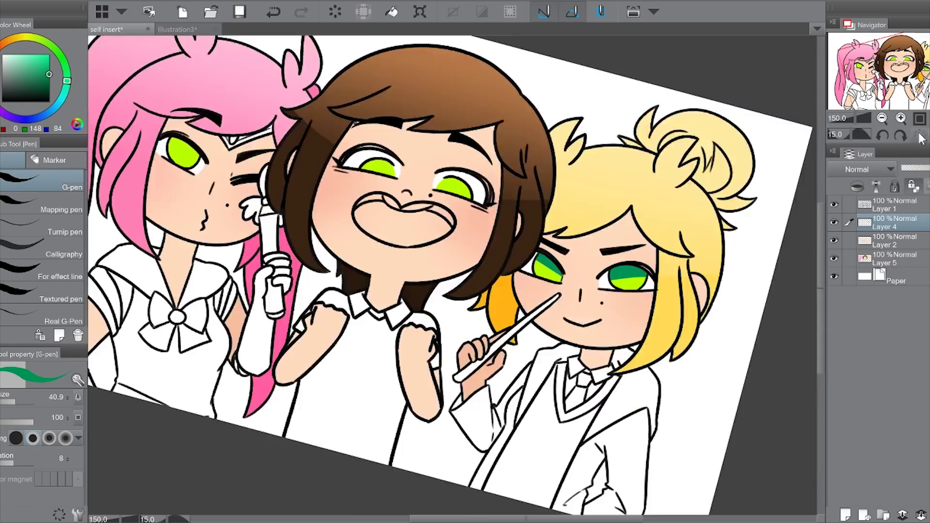
left_click(901, 135)
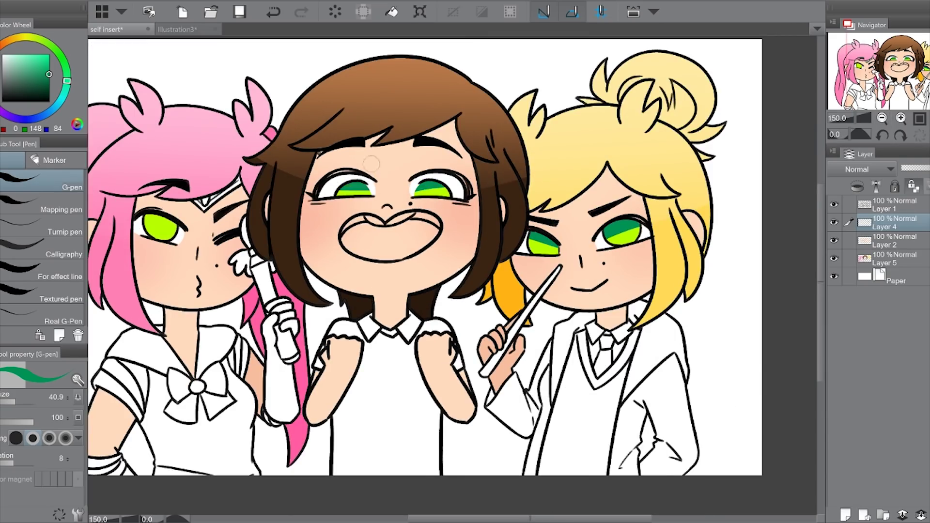
key("minus")
key("minus")
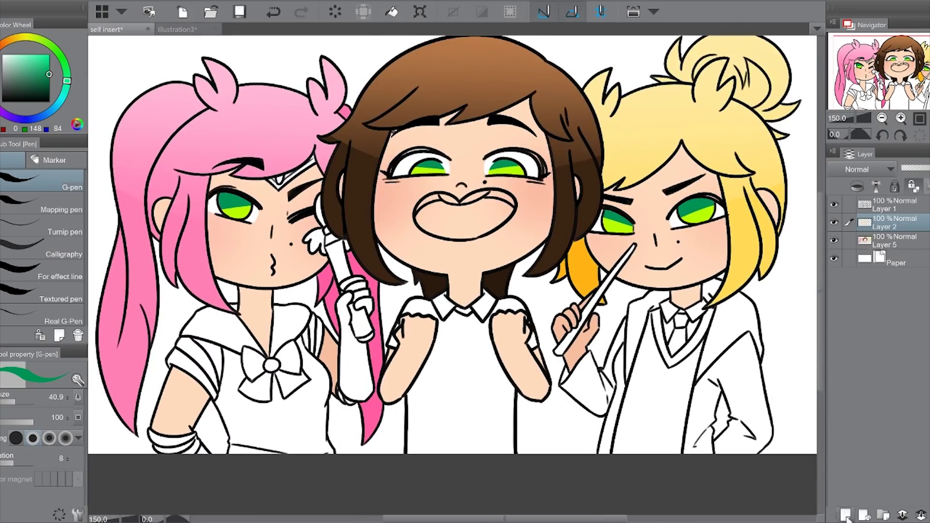
Draw white curved highlights inside all the irises on a new layer and merge the eye layers into the coloring
key("x")
left_click(900, 118)
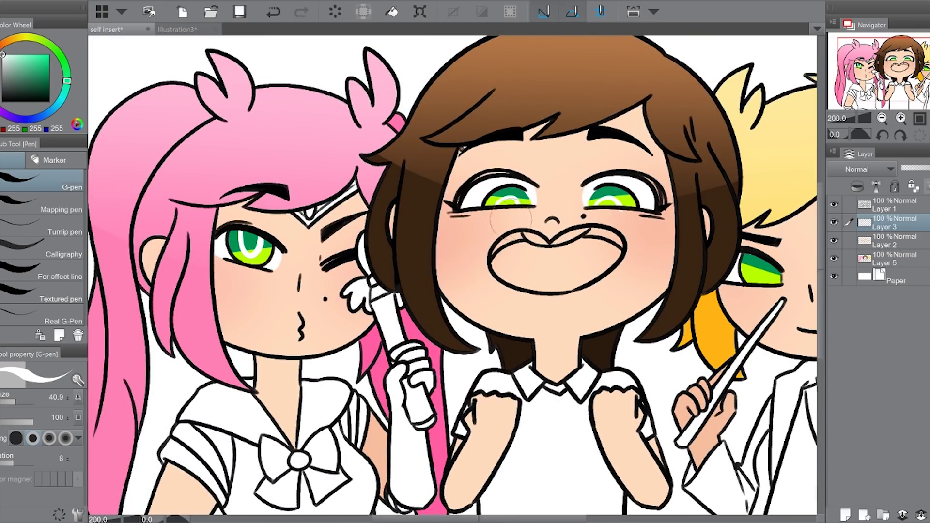
scroll(584, 208, "right", 6)
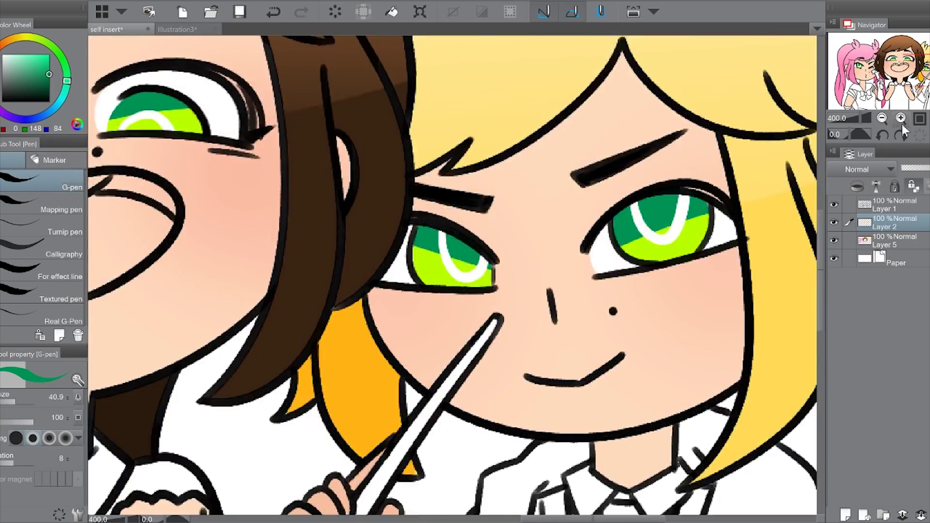
left_click(919, 514)
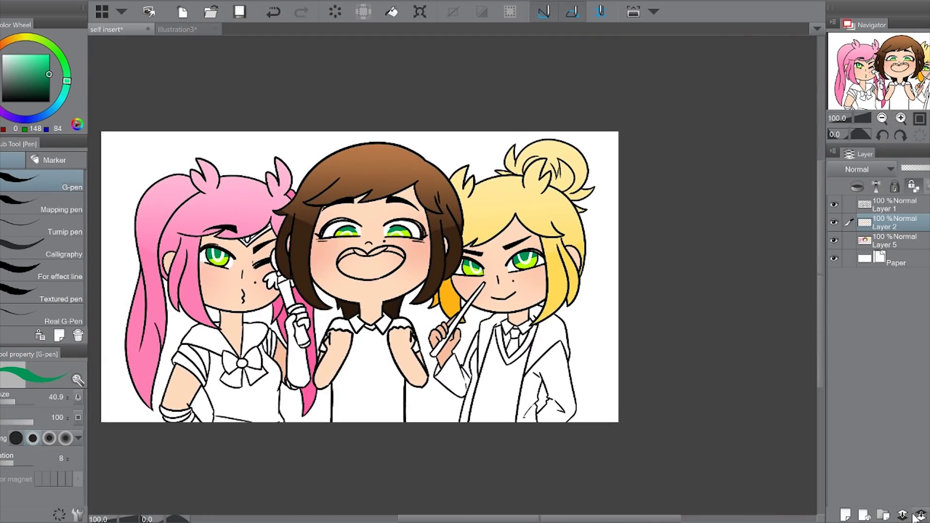
Paint the bun-haired character's lower lip and the middle character's upper lip in red tones, and lower the lip layer's opacity to 24%
scroll(507, 309, "up", 4)
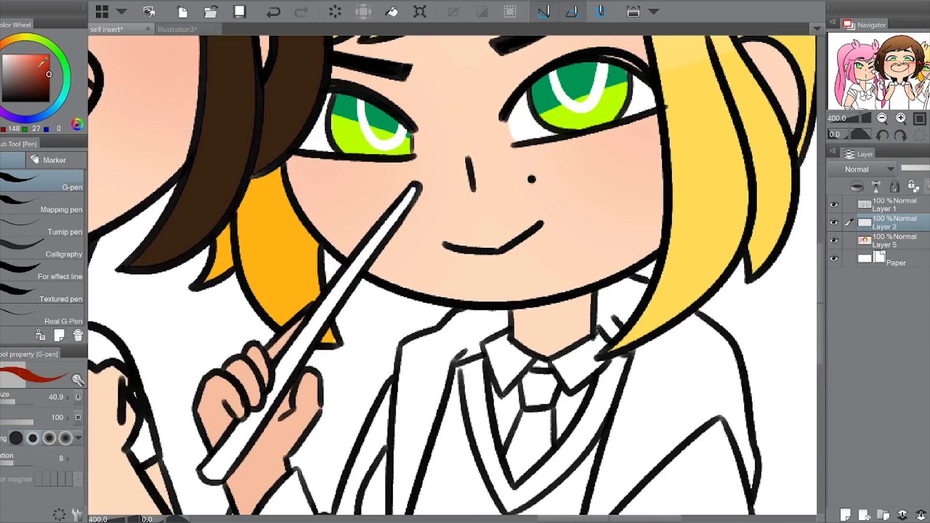
left_click_drag(460, 244, 490, 245)
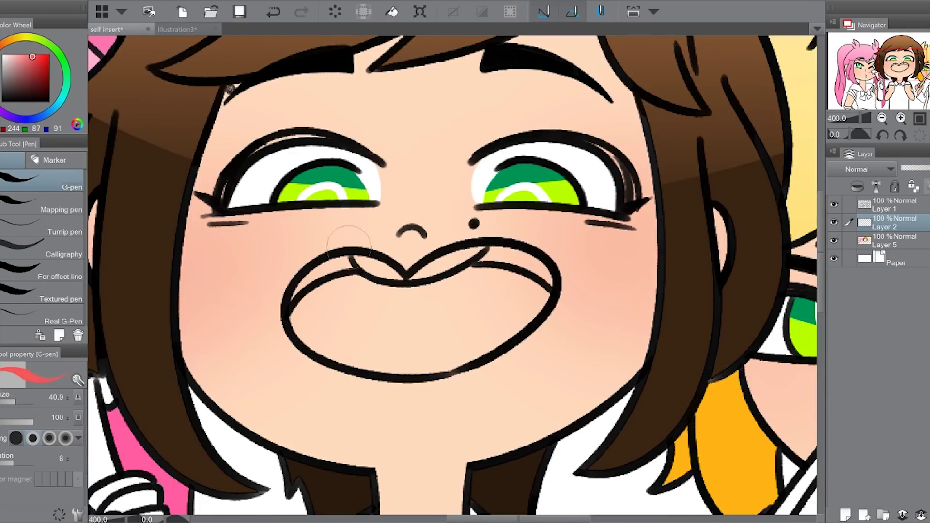
mouse_move(351, 250)
left_mouse_down()
mouse_move(407, 277)
mouse_move(468, 244)
left_mouse_up()
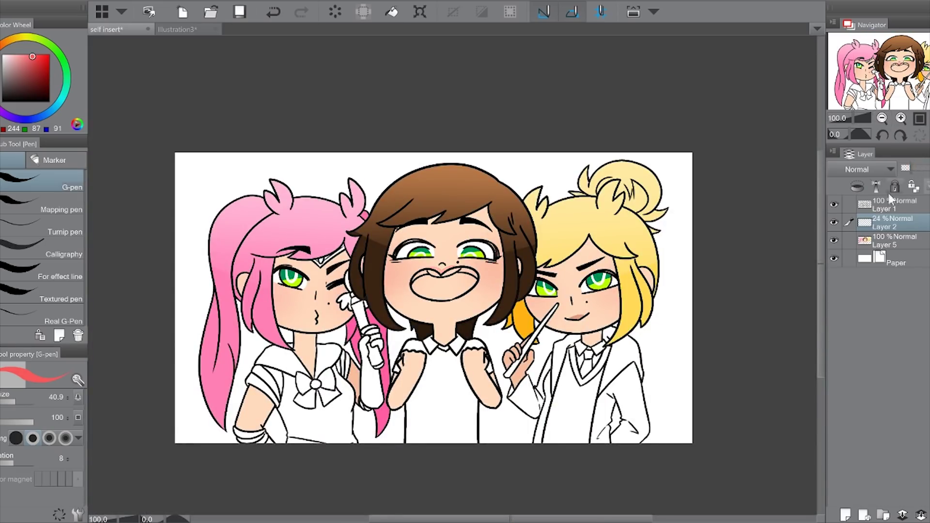
Fill the middle character's shirt, sleeves and collar with near-black (39, 39, 44) on a layer beneath the skin and hair
left_click_drag(887, 222, 831, 360)
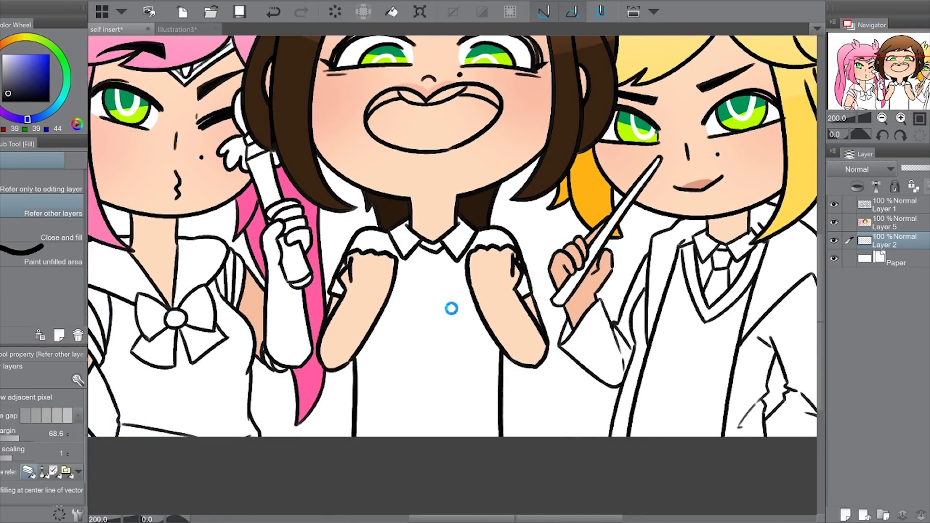
left_click(451, 307)
left_click(404, 240)
left_click(371, 242)
left_click(489, 242)
left_click(429, 262)
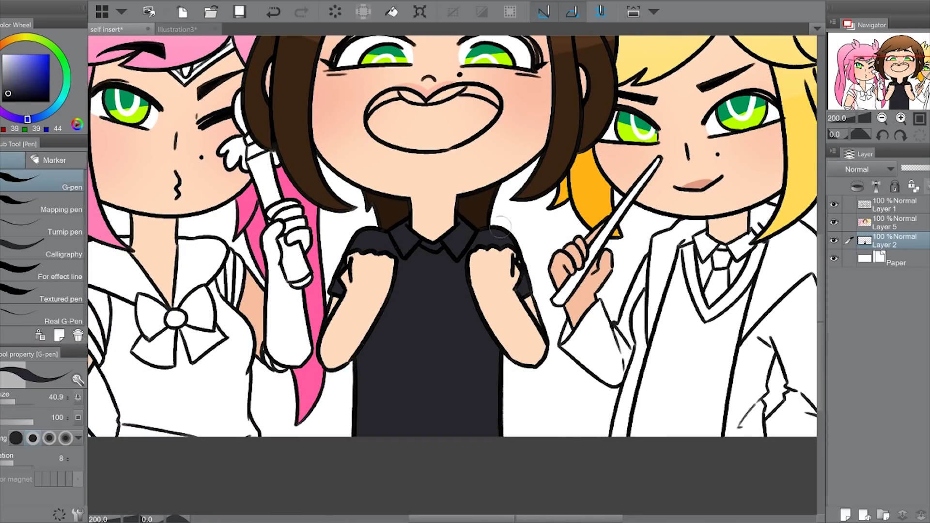
Paint the middle character's collar and curved shirt side panels orange (255, 139, 0) on a new clipped layer
left_click(846, 514)
left_click(5, 46)
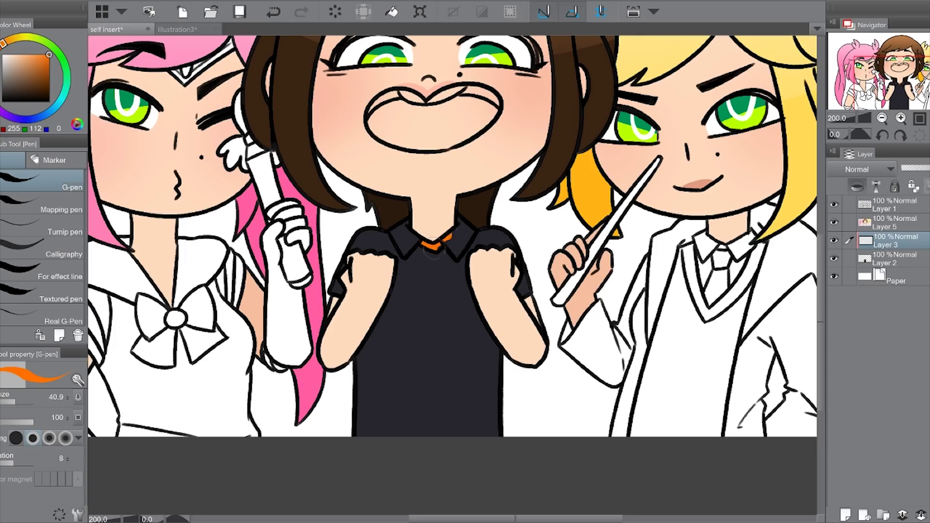
left_click_drag(405, 250, 407, 232)
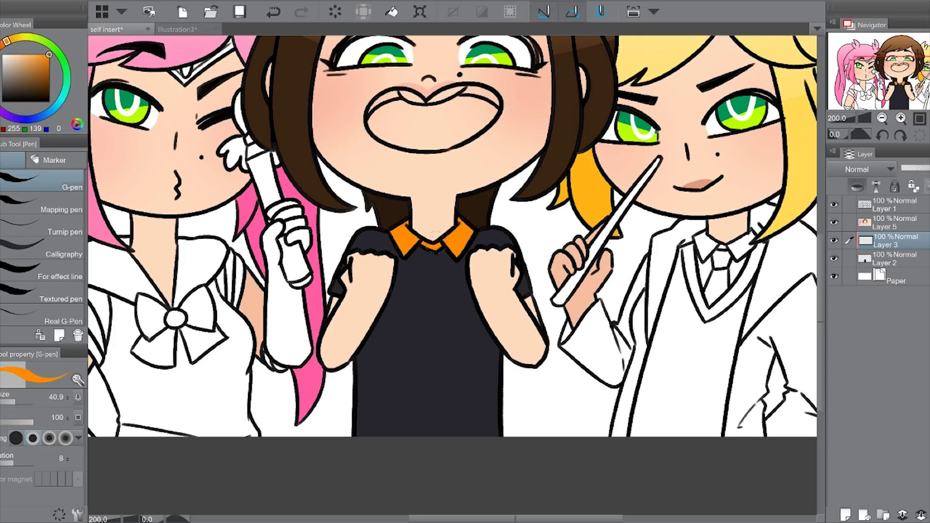
left_click_drag(353, 359, 361, 449)
left_click_drag(499, 345, 497, 456)
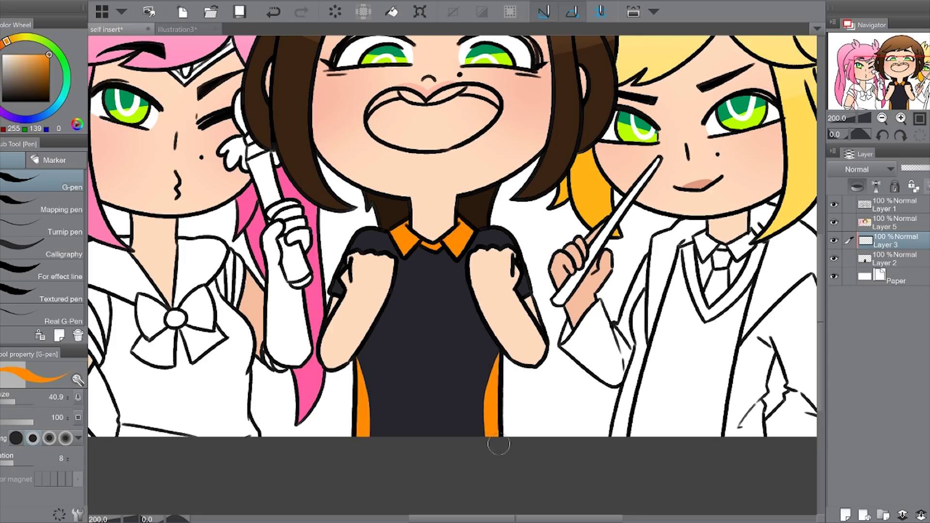
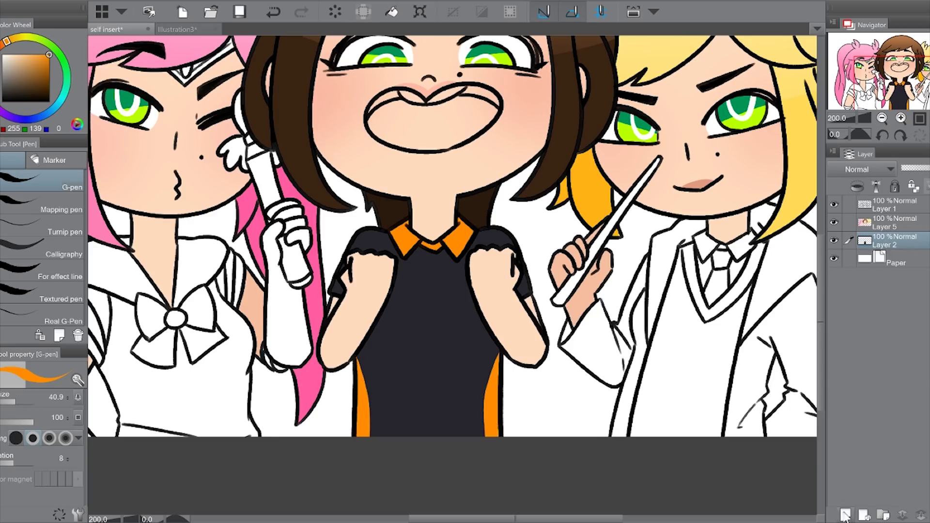
Draw white trim along the inner edges of the orange side panels on a new layer with the G-pen at size 32.3
key("x")
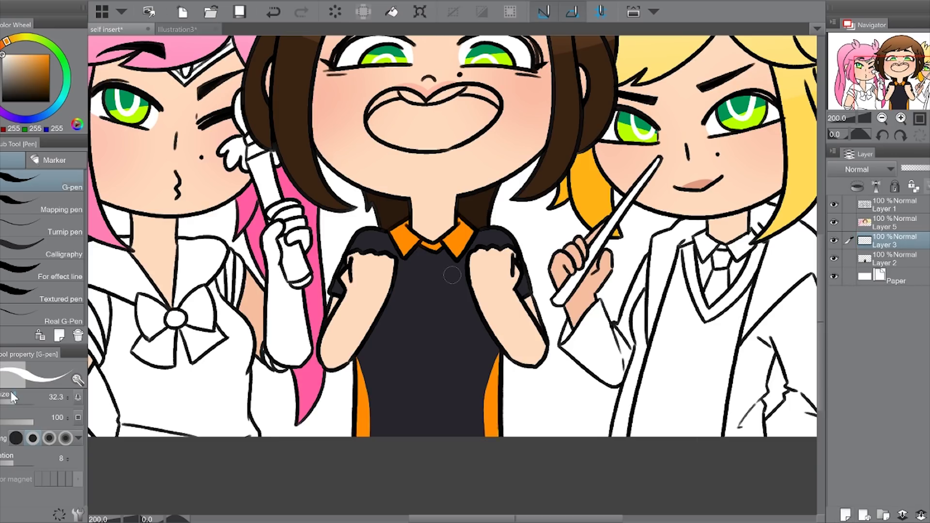
scroll(399, 436, "up", 3)
scroll(436, 291, "up", 2)
left_click_drag(565, 276, 528, 455)
left_click_drag(278, 279, 306, 455)
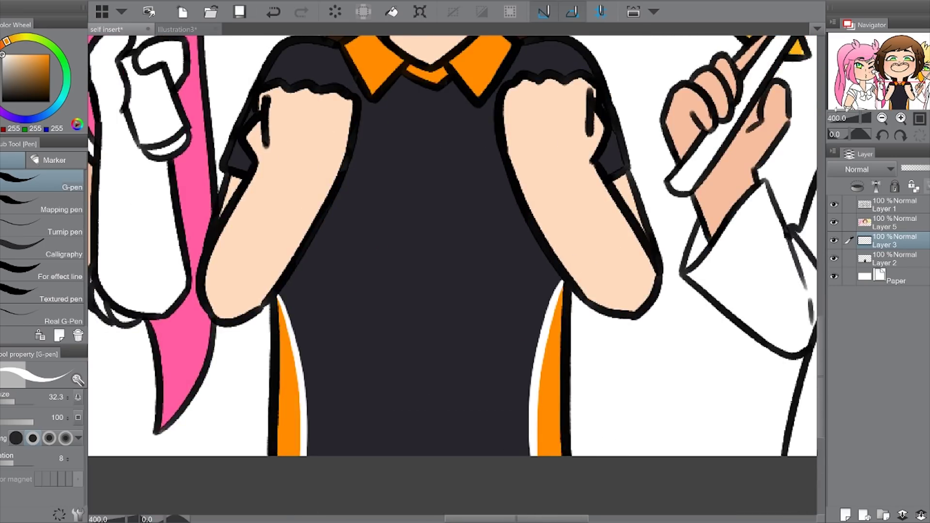
Try a single thick white stripe across each flap of the orange collar with the G-pen at size 32.3
scroll(436, 291, "up", 2)
left_click(338, 174)
left_click_drag(442, 156, 485, 119)
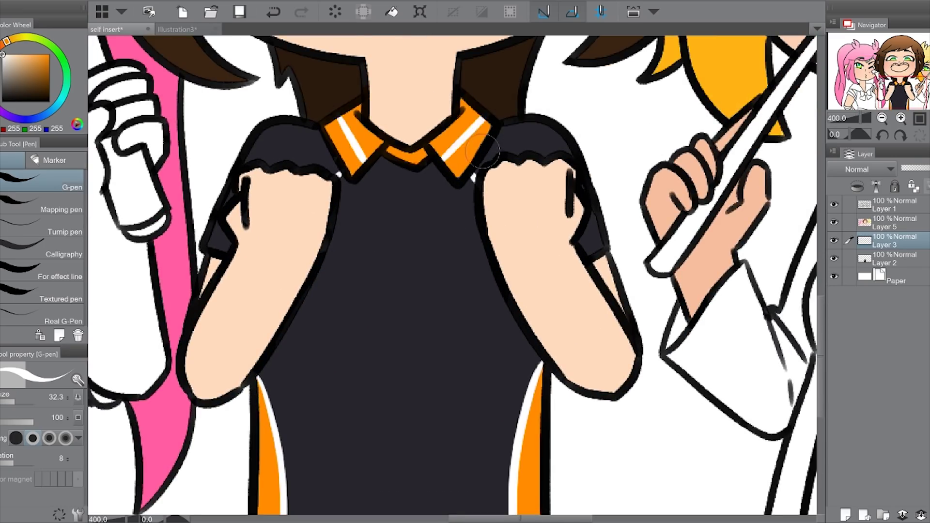
key("ctrl+z")
key("ctrl+z")
Draw pairs of thin white stripes across both orange collar flaps with the G-pen at size 22.7
key("bracketleft")
left_click_drag(445, 160, 484, 116)
left_click_drag(334, 121, 366, 163)
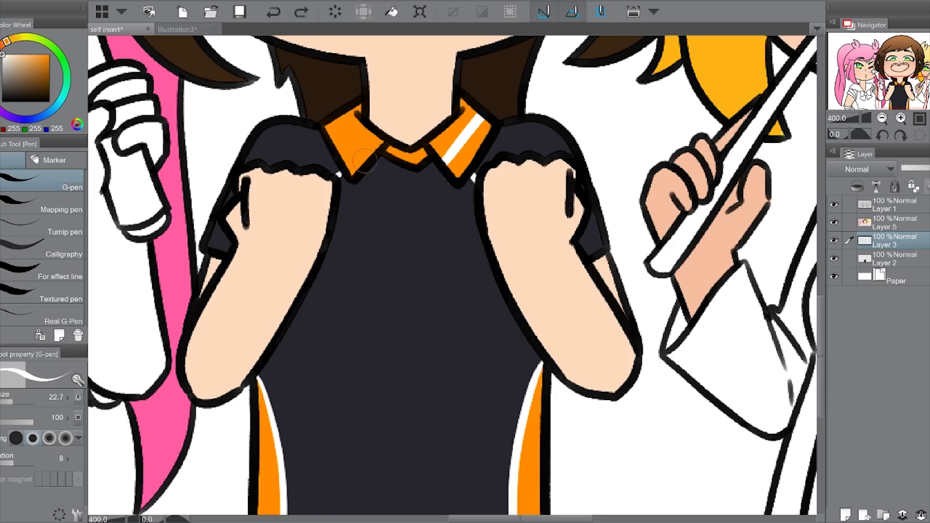
left_click(509, 145, "alt")
left_click_drag(448, 162, 494, 103)
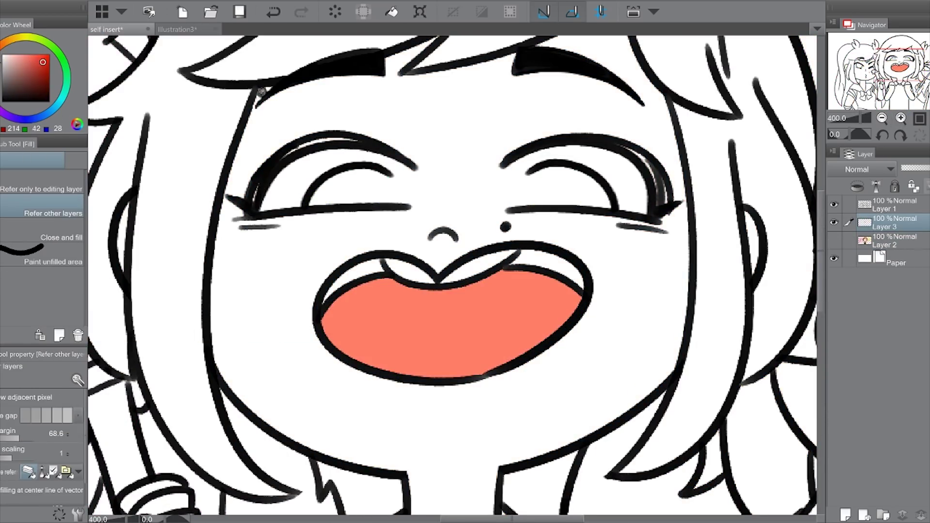
Fill the inner corners of the middle character's mouth with dark red (154, 29, 18) and merge the mouth layer into the coloring
left_click(43, 72)
left_click(348, 274)
left_click(562, 264)
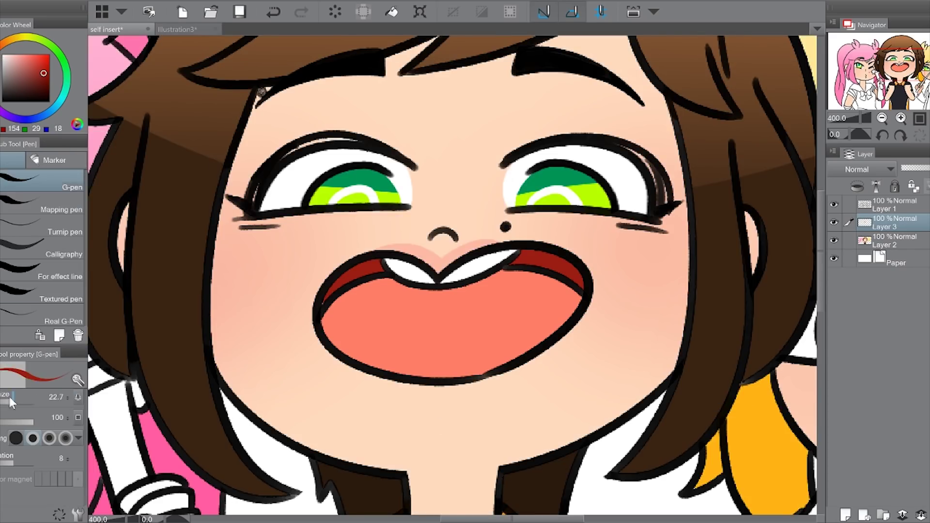
key("ctrl+alt+0")
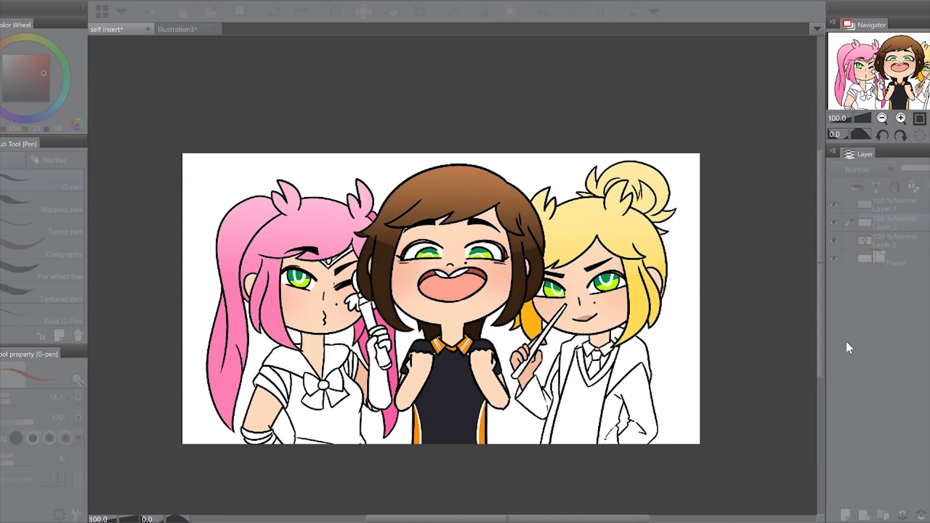
key("ctrl+e")
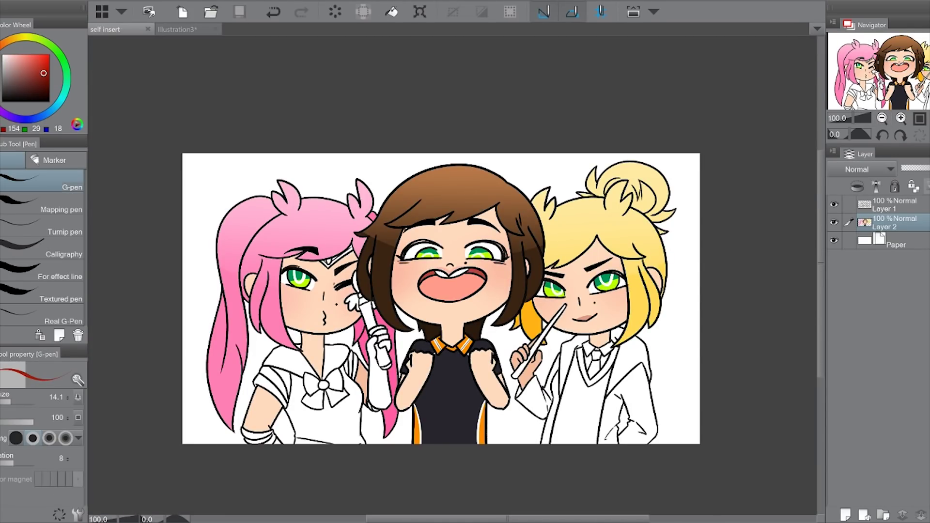
key("ctrl+z")
Fill the bun-haired character's sweater vest with grey (80, 80, 88) on a new layer beneath the merged coloring
scroll(441, 298, "up", 2)
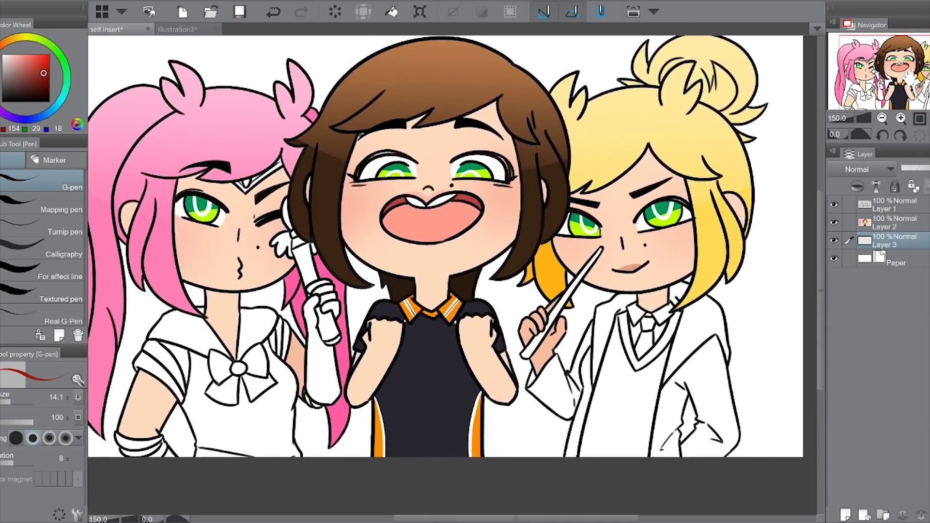
key("g")
left_click(521, 349)
scroll(516, 320, "up", 1)
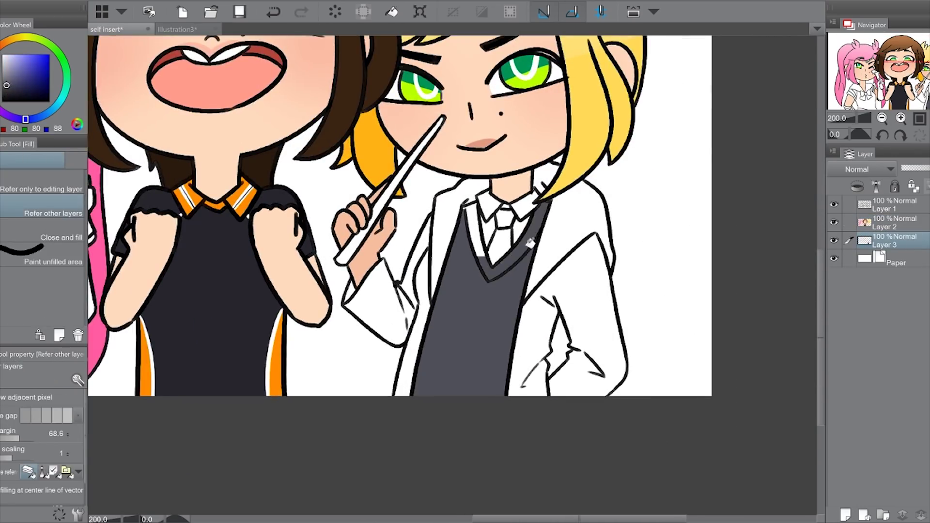
Try filling the bun-haired character's robe sleeve with a darker shade of the vest grey
left_click(7, 91)
left_click(541, 331)
left_click(541, 331)
key("ctrl+z")
key("ctrl+z")
Fill the bun-haired character's robe and sleeves with near-black (36, 36, 41), touching up the gaps with the G-pen at size 43.3
left_click(8, 94)
left_click(541, 331)
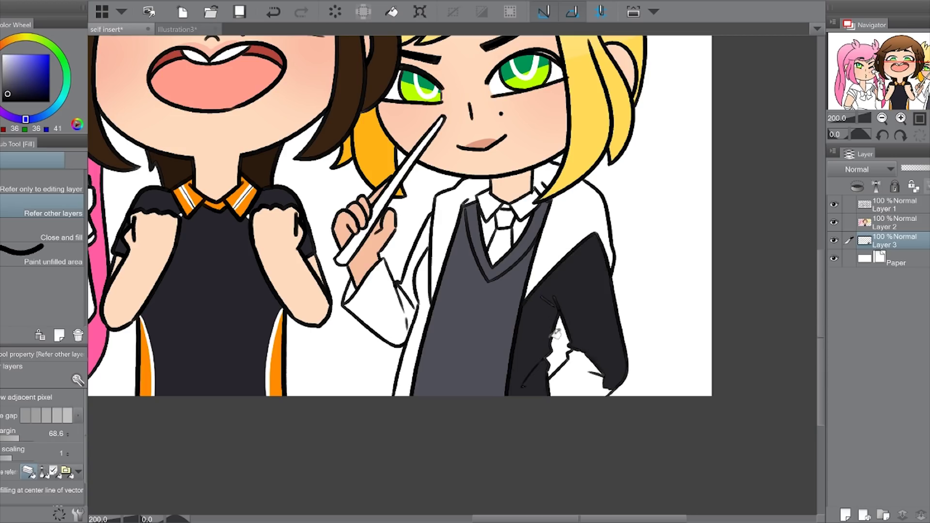
left_click(378, 311)
left_click(579, 375)
left_click(408, 318)
key("p")
left_click_drag(408, 319, 348, 294)
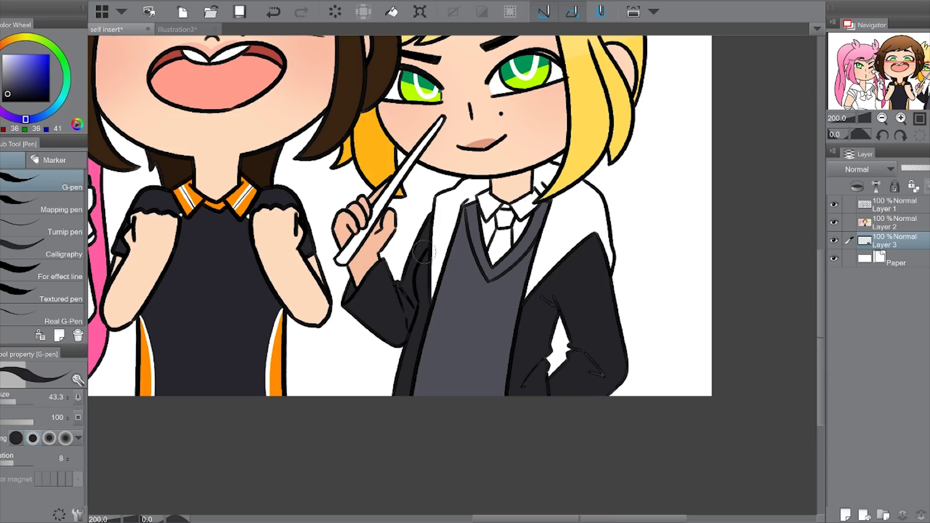
Fill the bun-haired character's robe lining and tie with red (177, 35, 0) on a new layer beneath the robe
key("ctrl+shift+n")
left_click(47, 67)
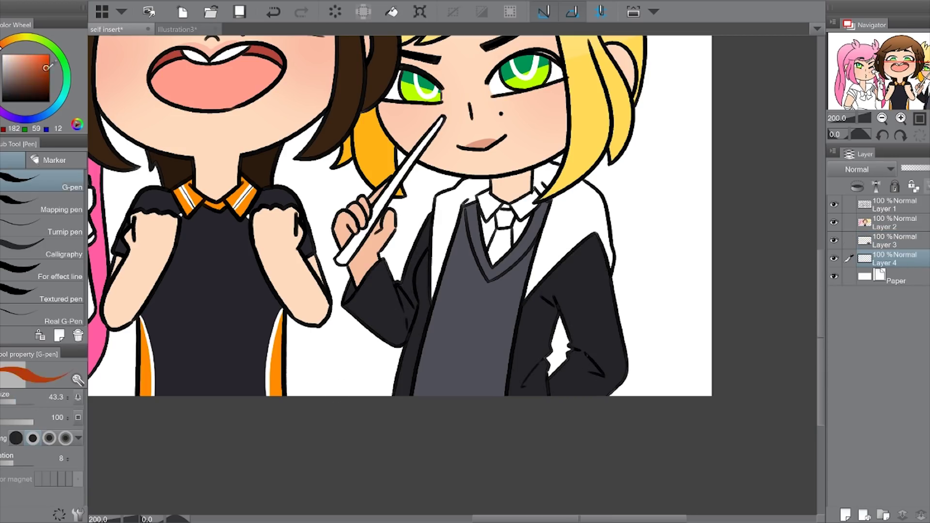
key("g")
left_click(571, 242)
left_click(450, 218)
left_click(501, 233)
scroll(571, 204, "up", 2)
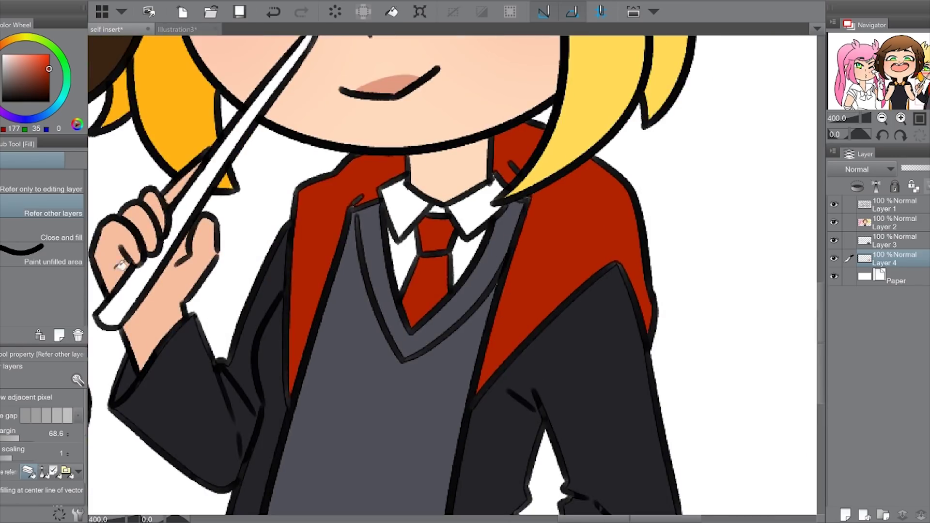
Touch up the gaps in the bun-haired character's red robe lining using the G-pen at size 48.8
key("p")
left_click_drag(357, 202, 525, 175)
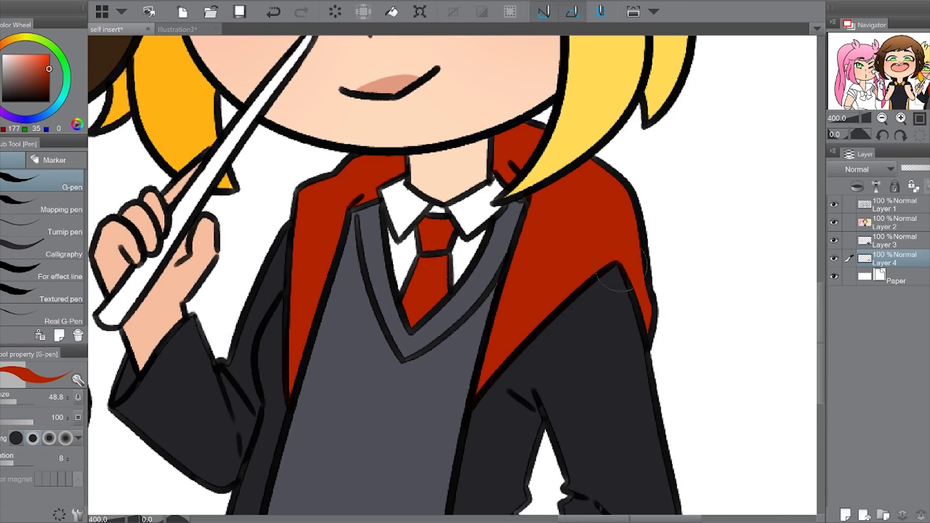
key("ctrl+0")
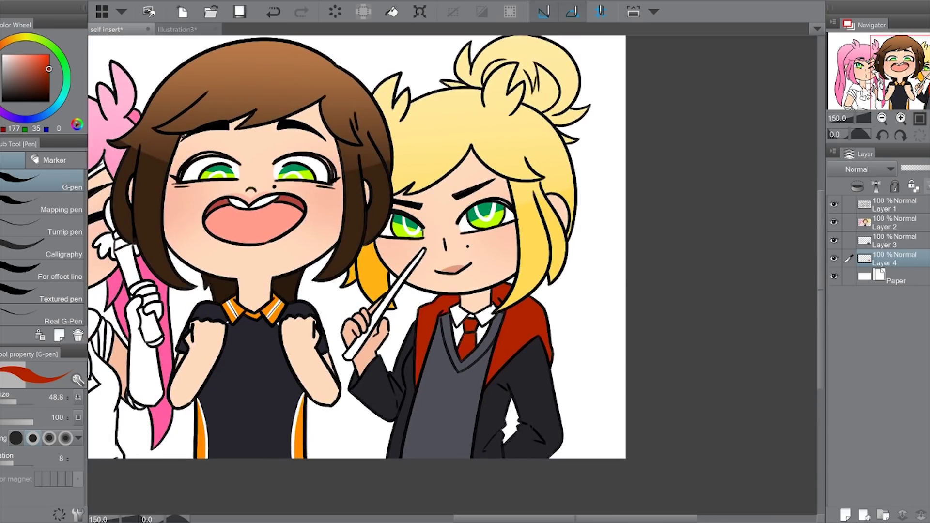
Lock the red layer's transparent pixels and paint diagonal yellow stripes (255, 222, 0) on the tie with the G-pen at size 30.4
scroll(824, 347, "up", 4)
left_click(20, 37)
left_click(48, 57)
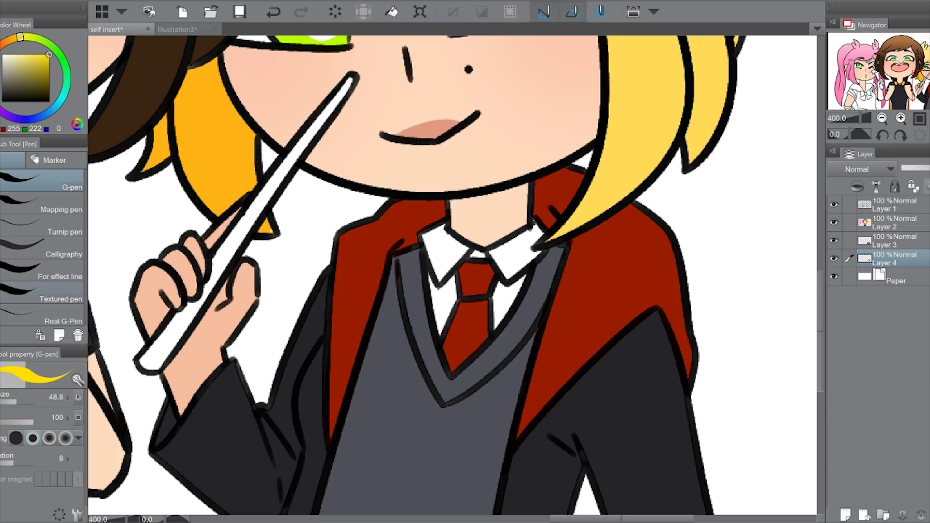
left_click(914, 187)
left_click_drag(451, 324, 489, 304)
left_click_drag(446, 337, 490, 314)
left_click_drag(445, 353, 488, 330)
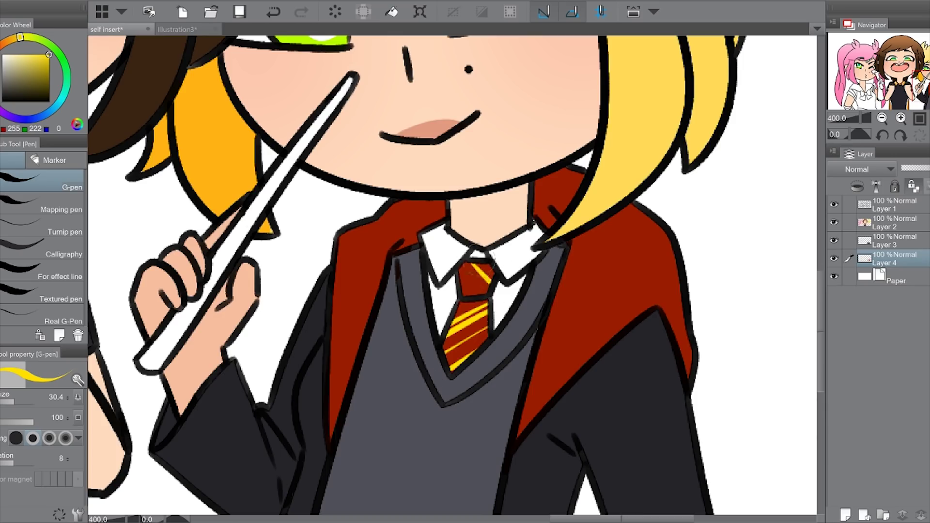
Color the bun-haired character's shirt and collar pale blue-white (223, 236, 240) on a layer beneath the robe lining and tie
left_click_drag(887, 240, 887, 271)
left_click(24, 82)
left_click_drag(429, 237, 470, 290)
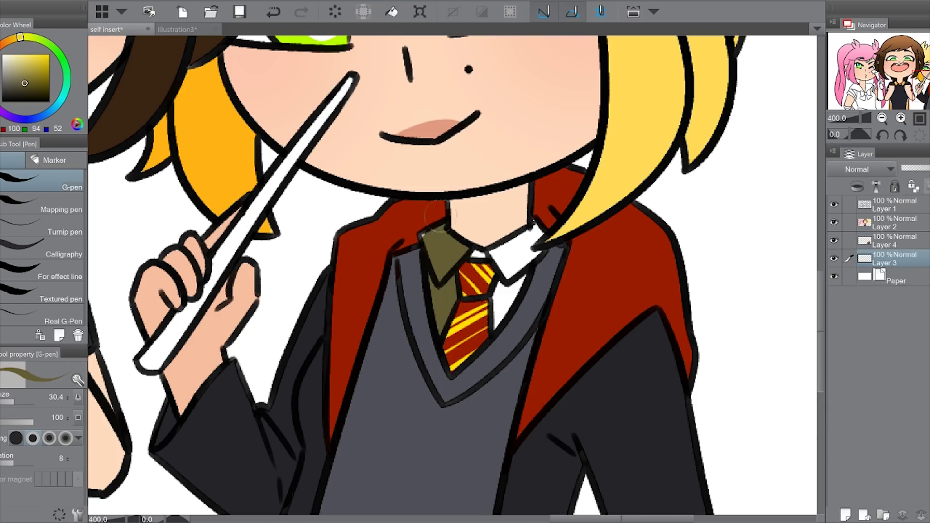
left_click_drag(528, 233, 504, 317)
left_click(5, 58)
left_click(55, 106)
left_click_drag(428, 238, 468, 281)
left_click_drag(531, 233, 504, 310)
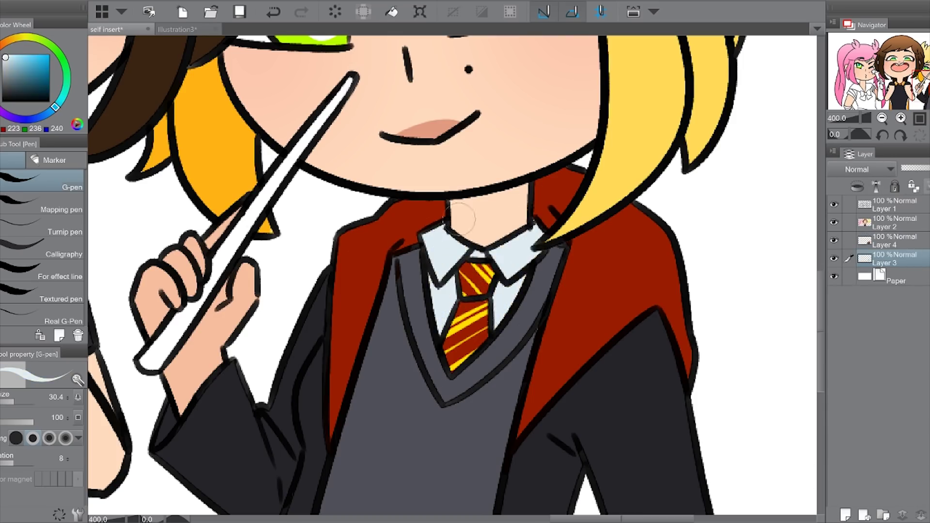
Fill both halves of the pink-haired character's sailor collar with blue (13, 32, 179)
key("ctrl+alt+0")
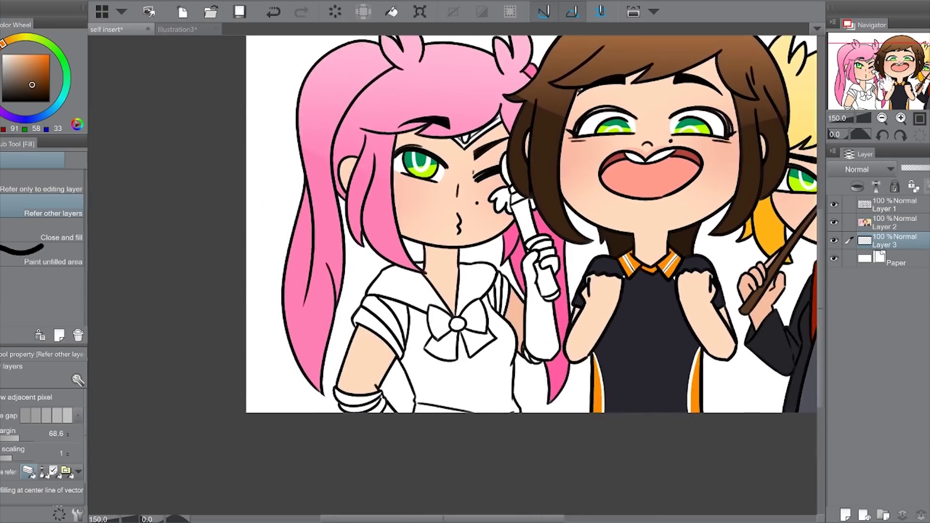
scroll(531, 224, "right", 1)
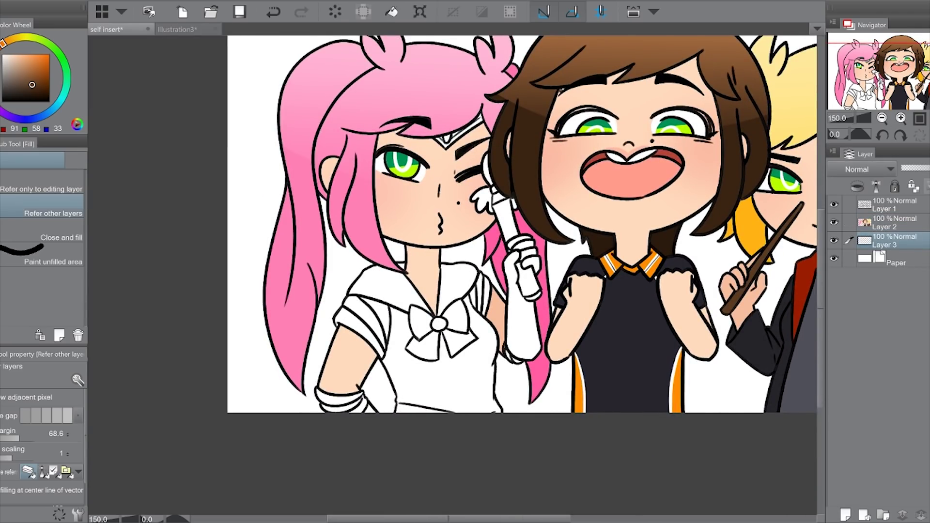
left_click(30, 118)
left_click(46, 68)
left_click(383, 283)
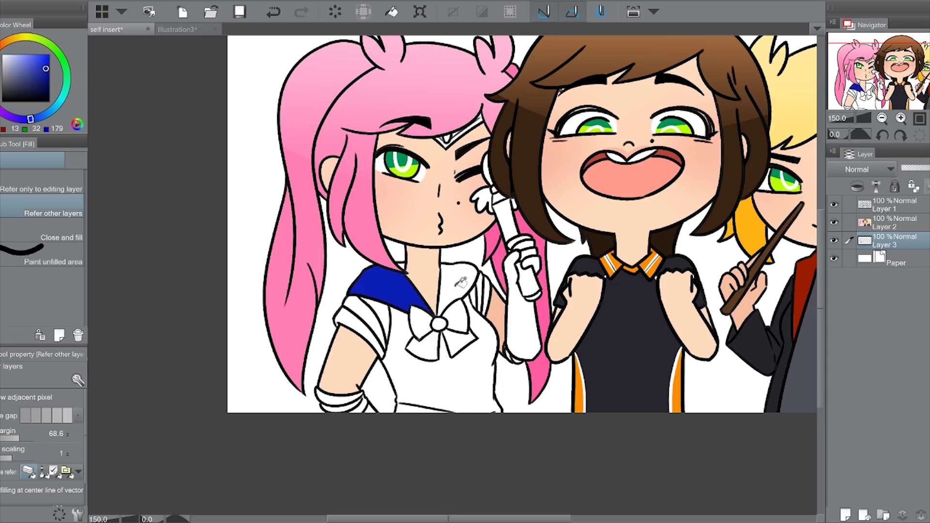
left_click(457, 284)
Draw double white stripes along the edges of the blue sailor collar with the G-pen at size 25.5
left_click(900, 118)
key("p")
key("x")
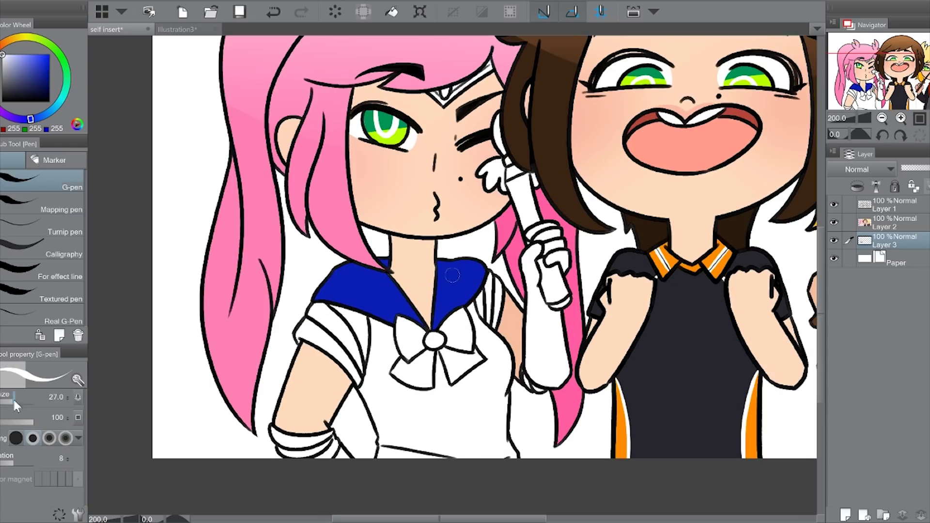
key("h")
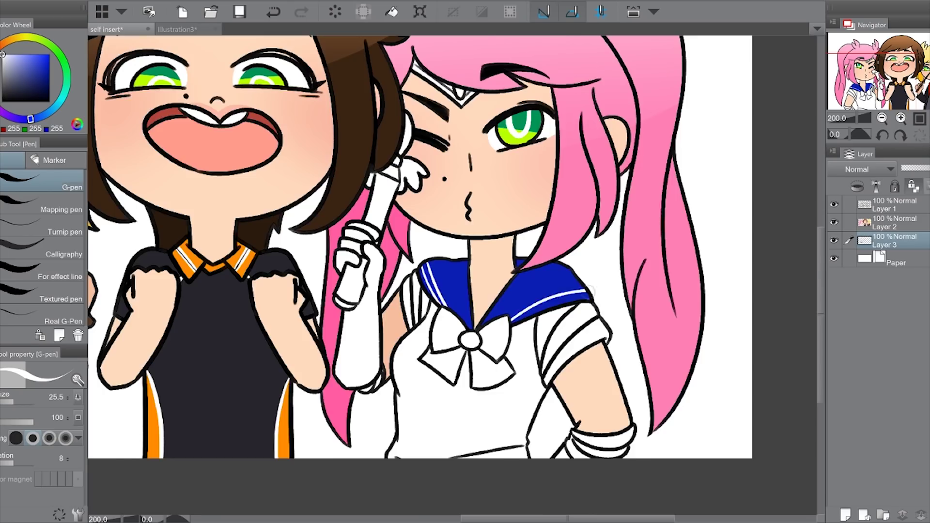
key("minus")
key("minus")
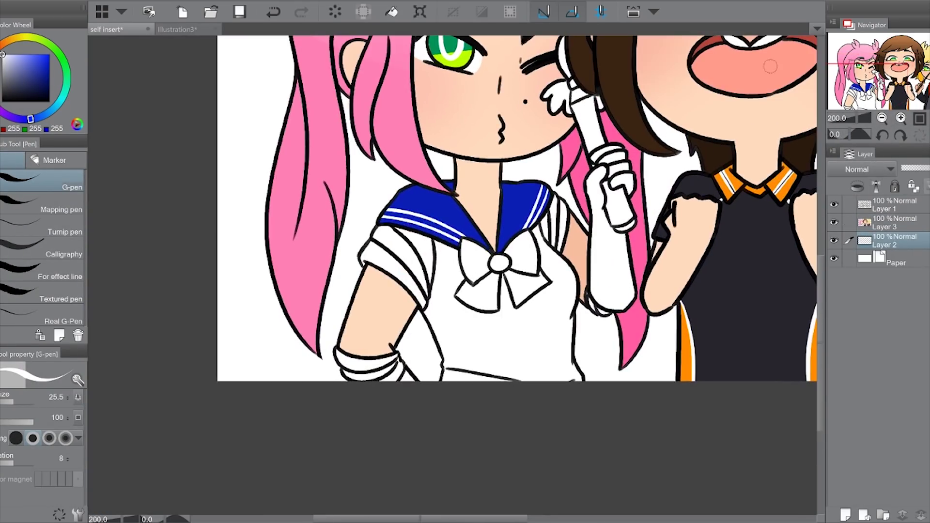
Fill the pink-haired character's blouse, sleeves and raised glove with muted blue (109, 118, 189) on the layer beneath the merged coloring
key("g")
left_click(22, 67)
left_click(489, 329)
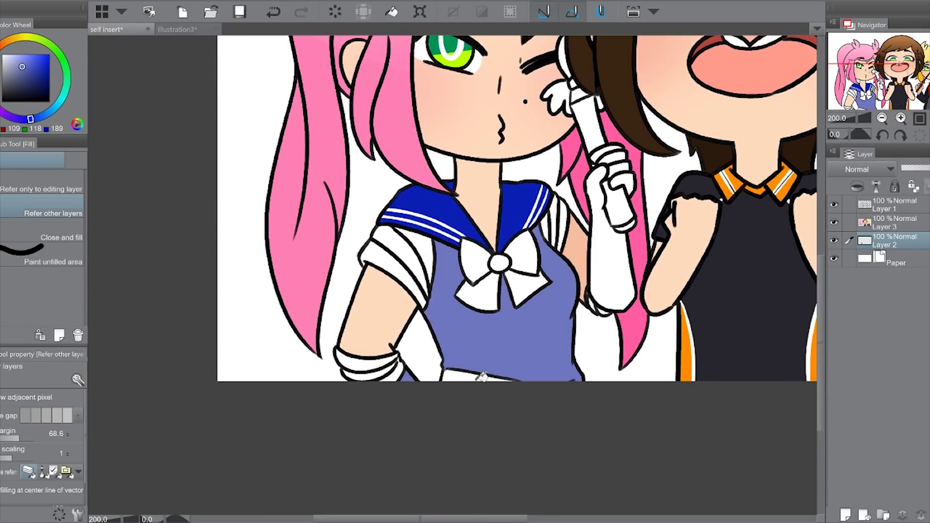
left_click(412, 252)
left_click(383, 262)
left_click(562, 223)
left_click(608, 223)
left_click(611, 160)
key("p")
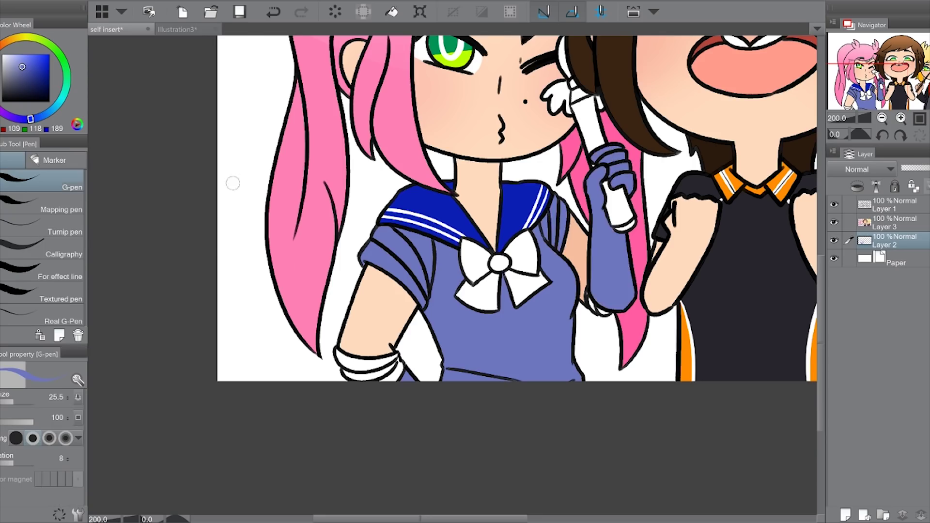
key("ctrl+plus")
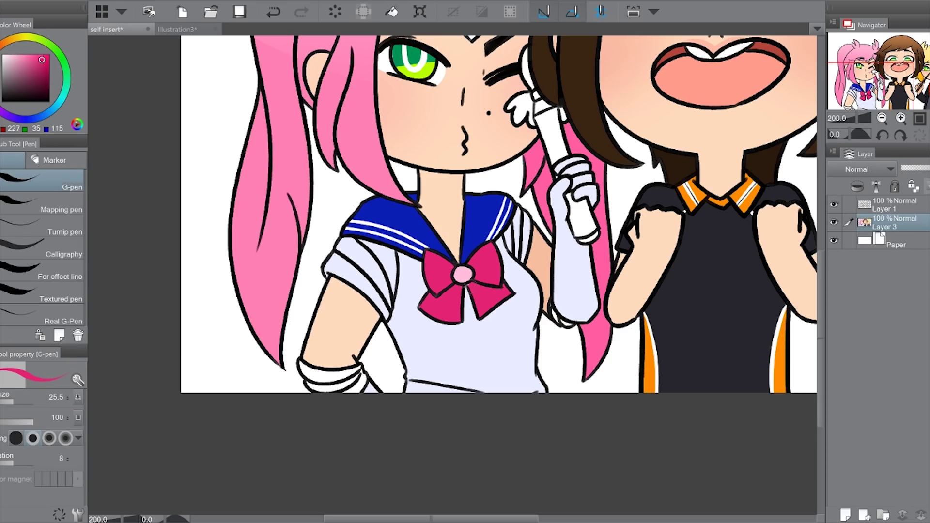
Paint the pink-haired character's glove cuffs magenta (227, 35, 115) on a new layer with the G-pen at size 43.3
key("ctrl+shift+n")
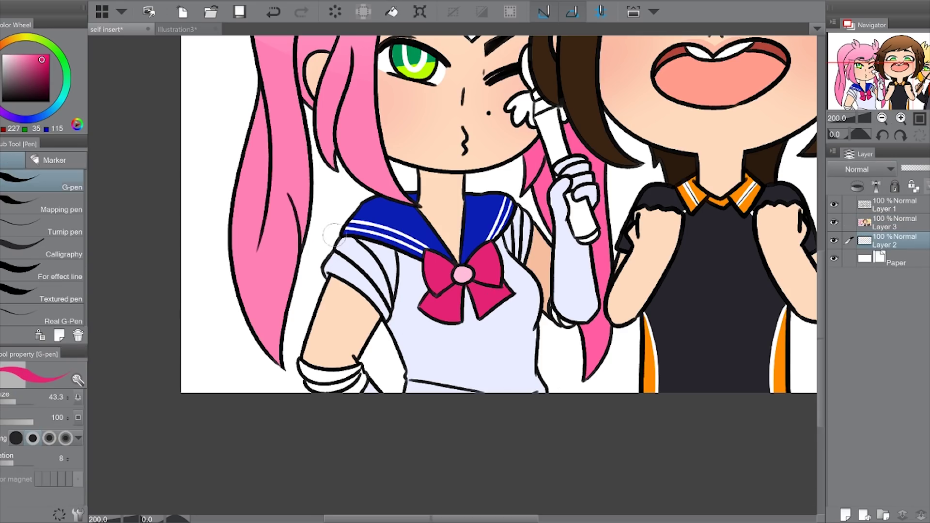
scroll(380, 387, "up", 2)
left_click_drag(375, 332, 232, 340)
left_click_drag(228, 300, 334, 368)
left_click_drag(271, 320, 349, 315)
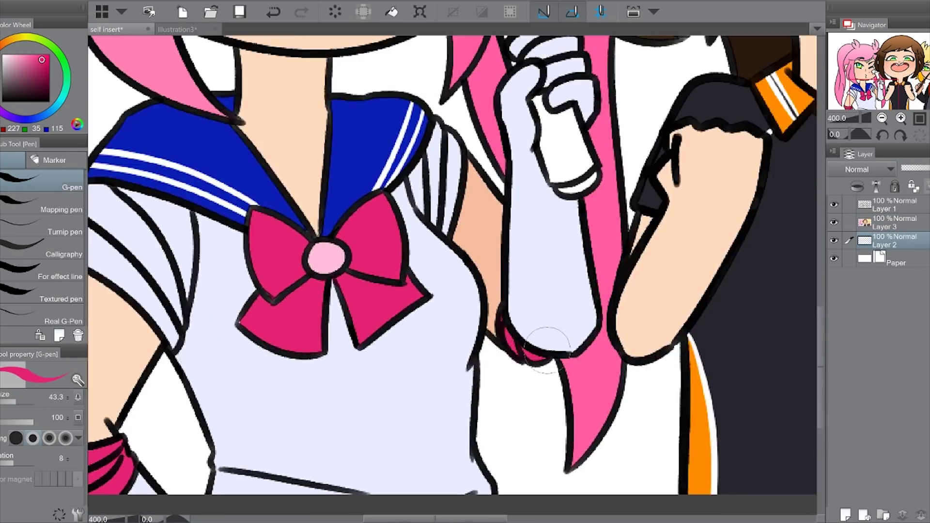
Color the pink-haired character's tiara golden orange (255, 179, 21) and its gem light pink (255, 189, 217)
key("alt+]")
left_click(904, 118)
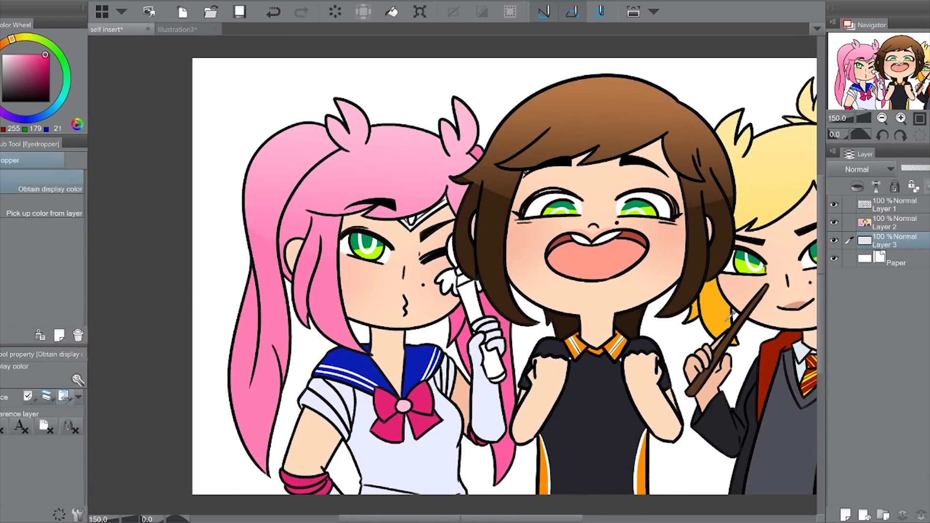
left_click(14, 54)
left_click(904, 118)
Paint the pink-haired character's wand handle light pink (255, 189, 217) on a new layer beneath the merged coloring
left_click(845, 514)
left_click_drag(886, 222, 887, 246)
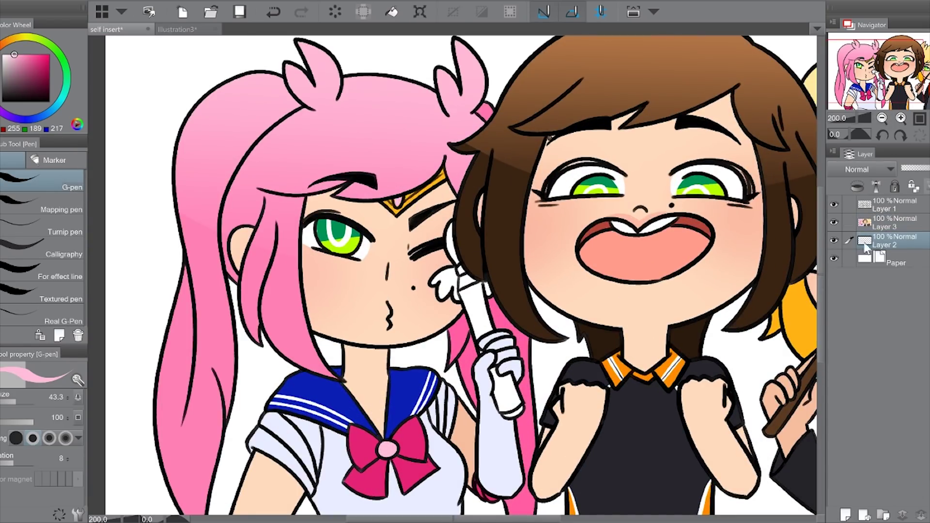
left_click_drag(484, 291, 448, 240)
left_click_drag(460, 329, 478, 361)
left_click_drag(451, 219, 421, 286)
Paint the head of the pink-haired character's wand bright yellow (255, 240, 0)
left_click(23, 37)
left_click(49, 54)
mouse_move(415, 179)
left_mouse_down()
mouse_move(403, 247)
mouse_move(416, 228)
mouse_move(448, 281)
left_mouse_up()
Color the wand's wings white, add magenta hearts (227, 35, 115) to its handle, and merge the wand layer into the coloring
left_click(2, 54)
left_click(370, 385, "alt")
key("ctrl+minus")
key("alt+bracketright")
left_click(922, 512)
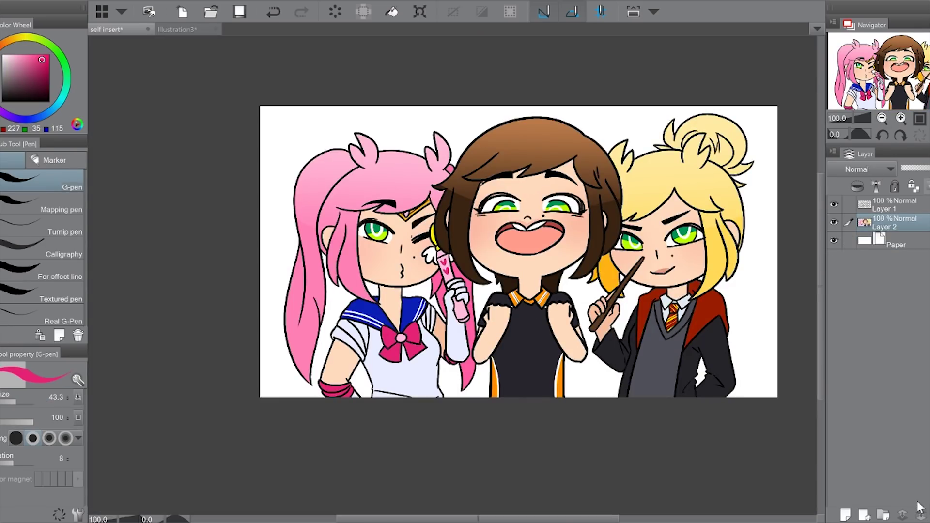
key("ctrl+s")
Try painting the pink-haired character's lips magenta (227, 35, 115) on a new layer at 54% opacity
key("ctrl+z")
key("ctrl+plus")
left_click_drag(347, 253, 350, 266)
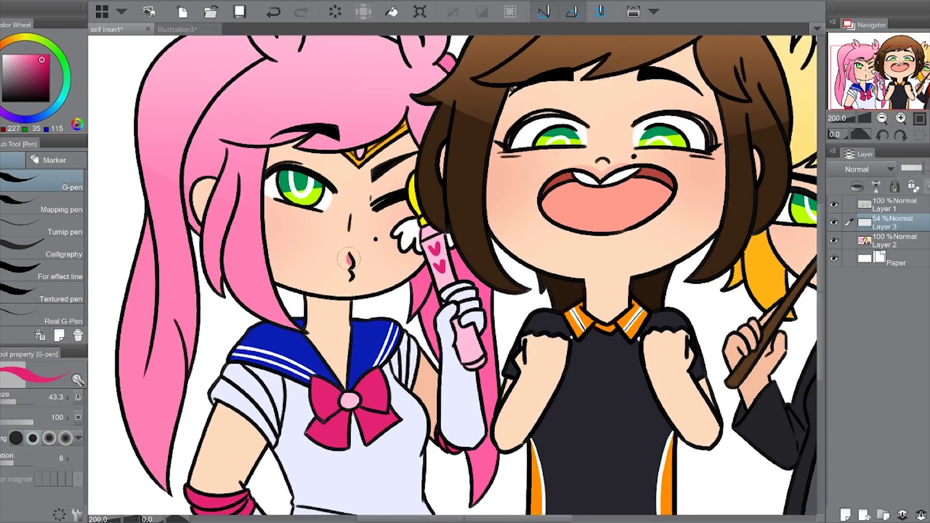
key("ctrl+z")
key("ctrl+minus")
Draw pinkish-red blush lines (255, 81, 111) on the pink-haired character's cheek and nose at size 32.3, with the layer at 67% opacity
left_click(901, 117)
left_click(33, 54)
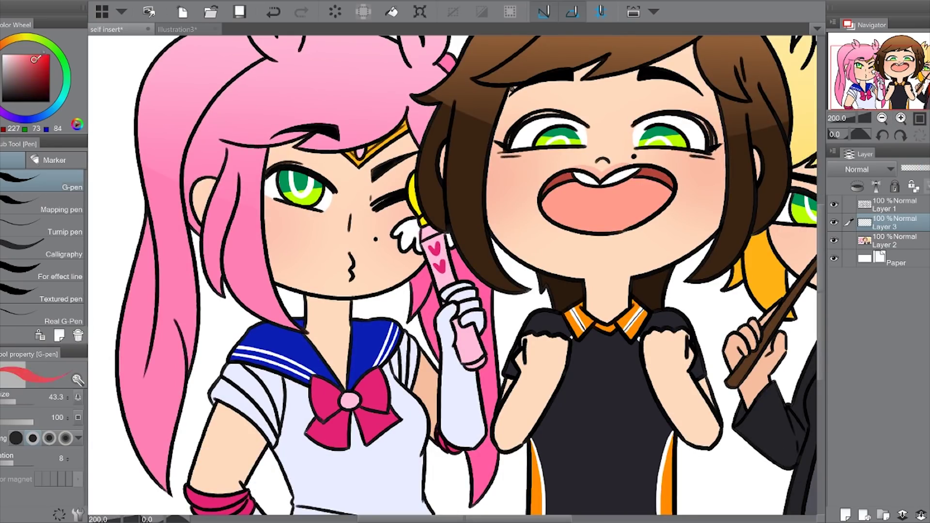
left_click_drag(22, 401, 17, 406)
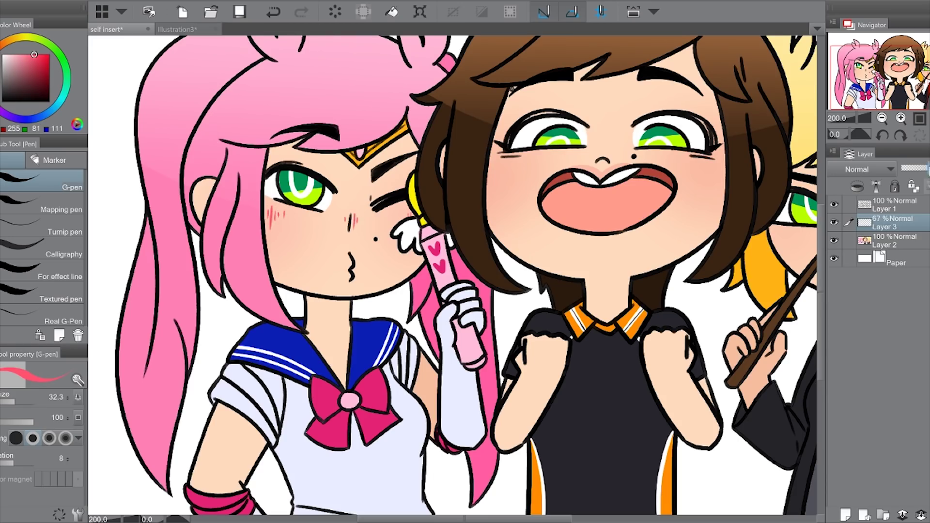
left_click(881, 118)
left_click_drag(916, 168, 923, 168)
Add orange-red blush lines (255, 101, 81) to the brown-haired character's cheeks and lower the blush layer's opacity to 39%
key("ctrl+plus")
left_click(2, 57)
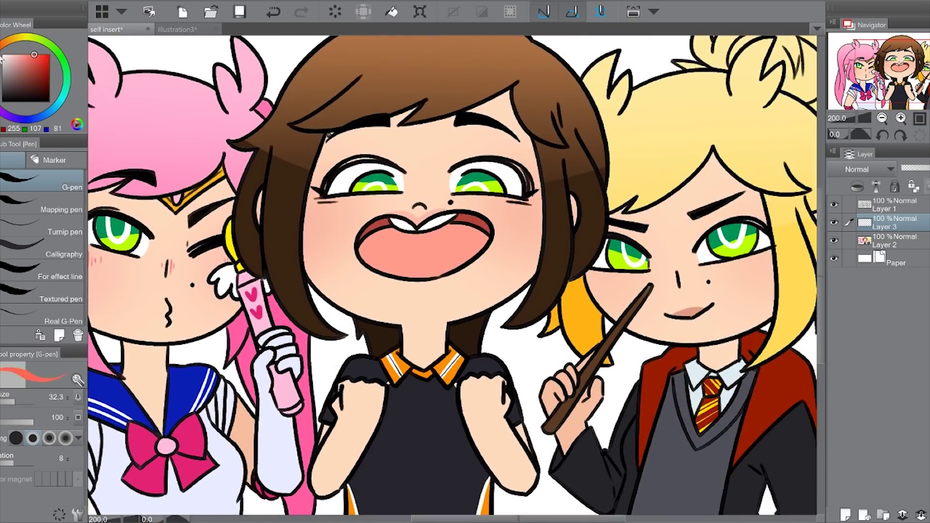
key("ctrl+minus")
left_click(918, 169)
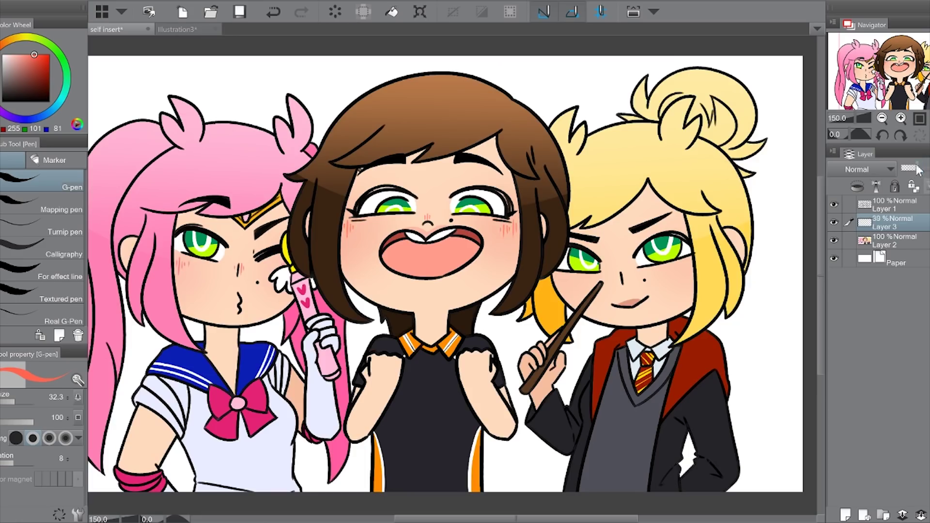
Draw red blush lines (218, 42, 35) on the bun-haired character's cheeks and nose, with the blush layer at 34% opacity
key("ctrl+plus")
left_click(42, 62)
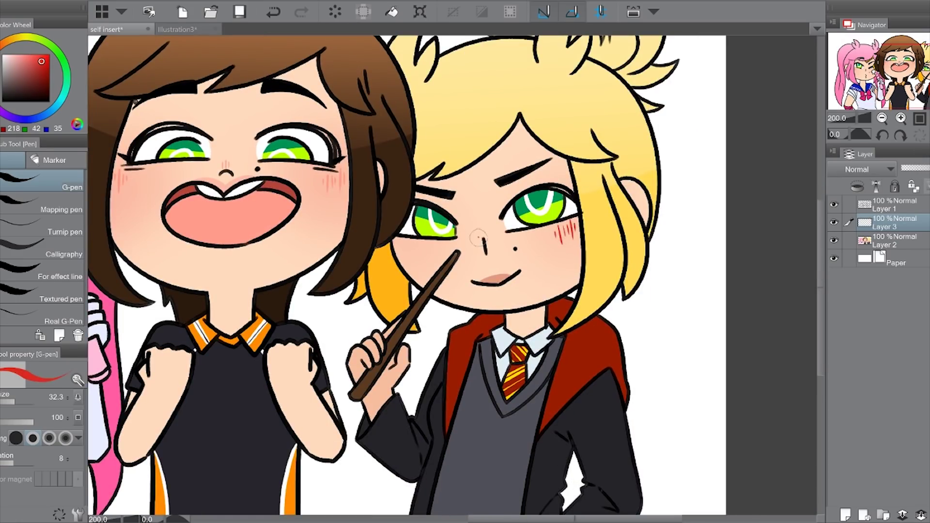
key("ctrl+minus")
key("ctrl+minus")
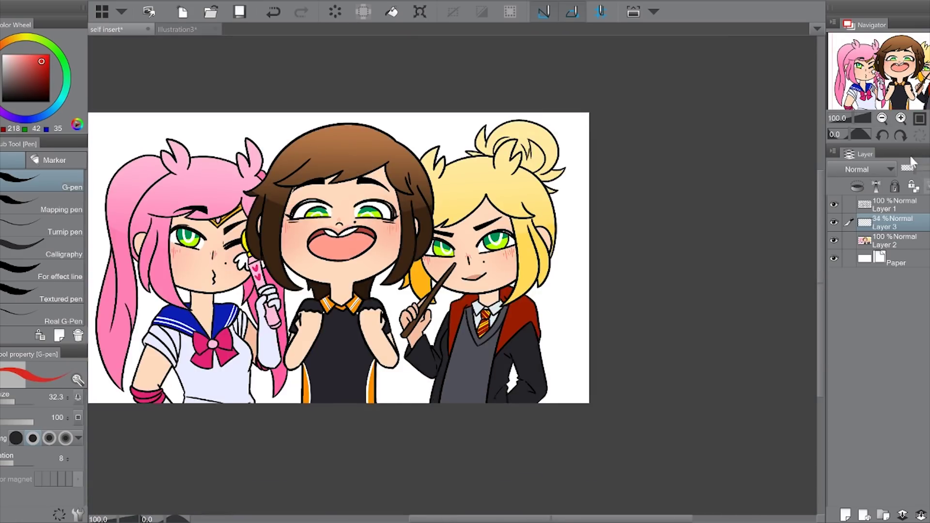
Merge the blush layer into the coloring layer and save the illustration
key("ctrl+e")
key("ctrl+s")
Examine the pink-haired character's face and wand up close, followed by the whole illustration
key("ctrl+plus")
key("ctrl+plus")
key("ctrl+plus")
key("ctrl+plus")
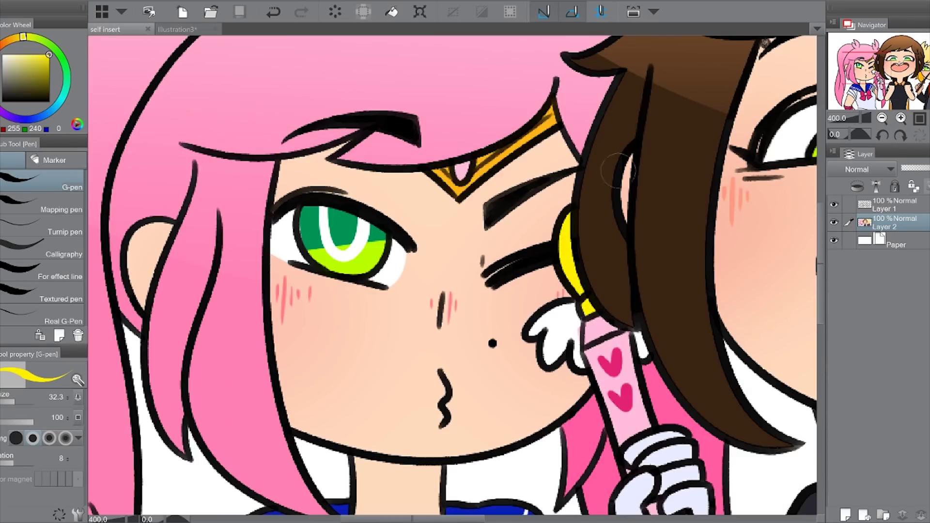
key("ctrl+minus")
key("ctrl+minus")
key("ctrl+minus")
key("ctrl+minus")
key("ctrl+minus")
key("ctrl+minus")
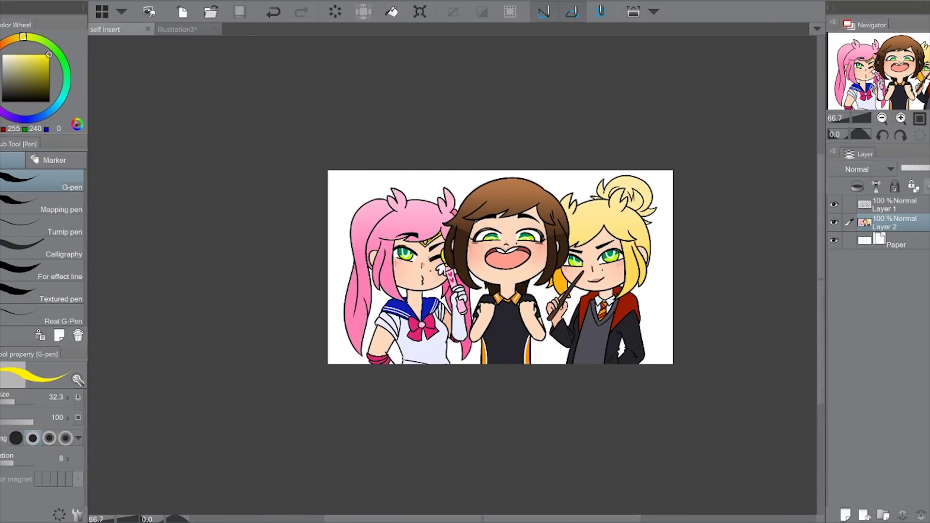